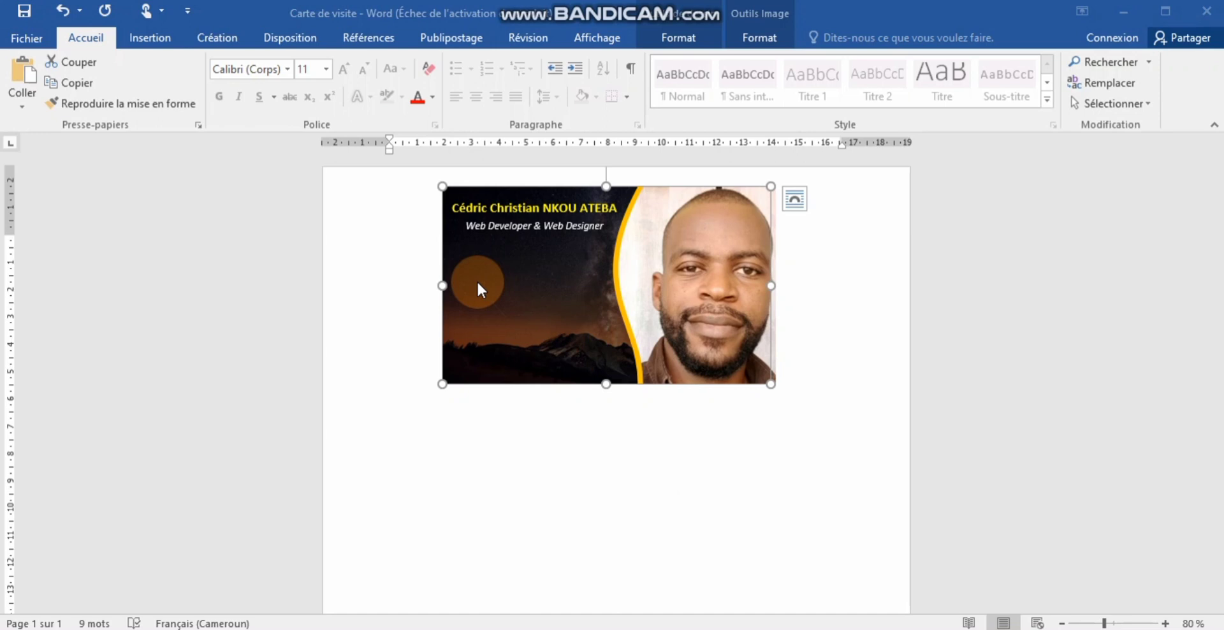
- Choose the oval shape from the Insertion tab's Formes gallery
click(479, 290)
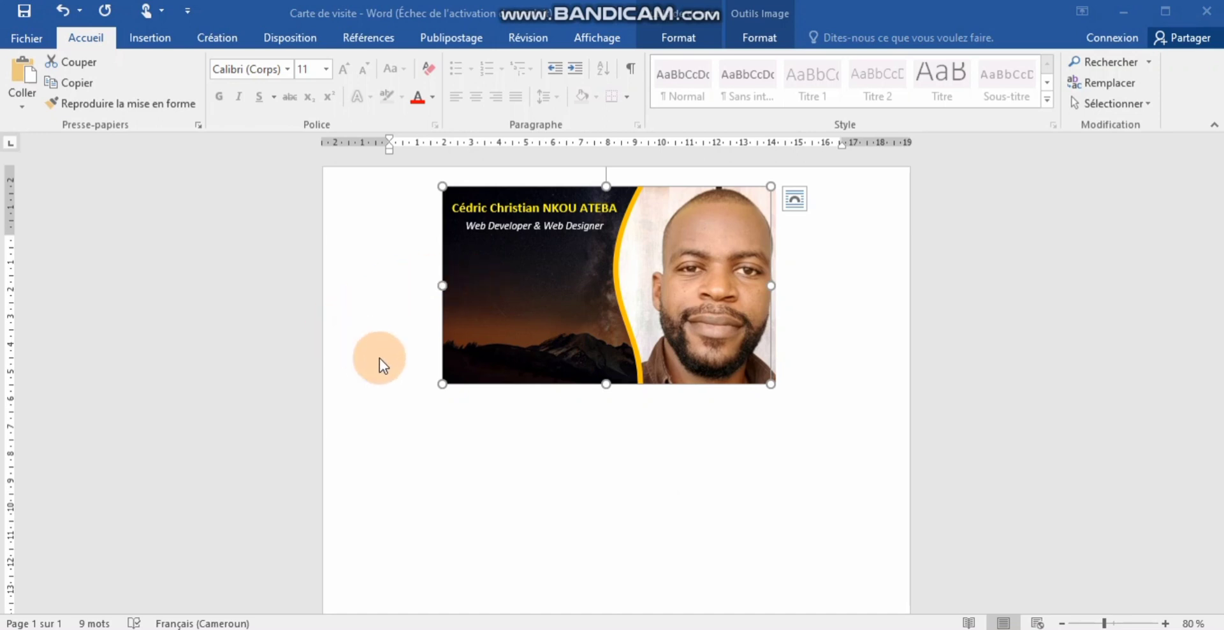
click(527, 484)
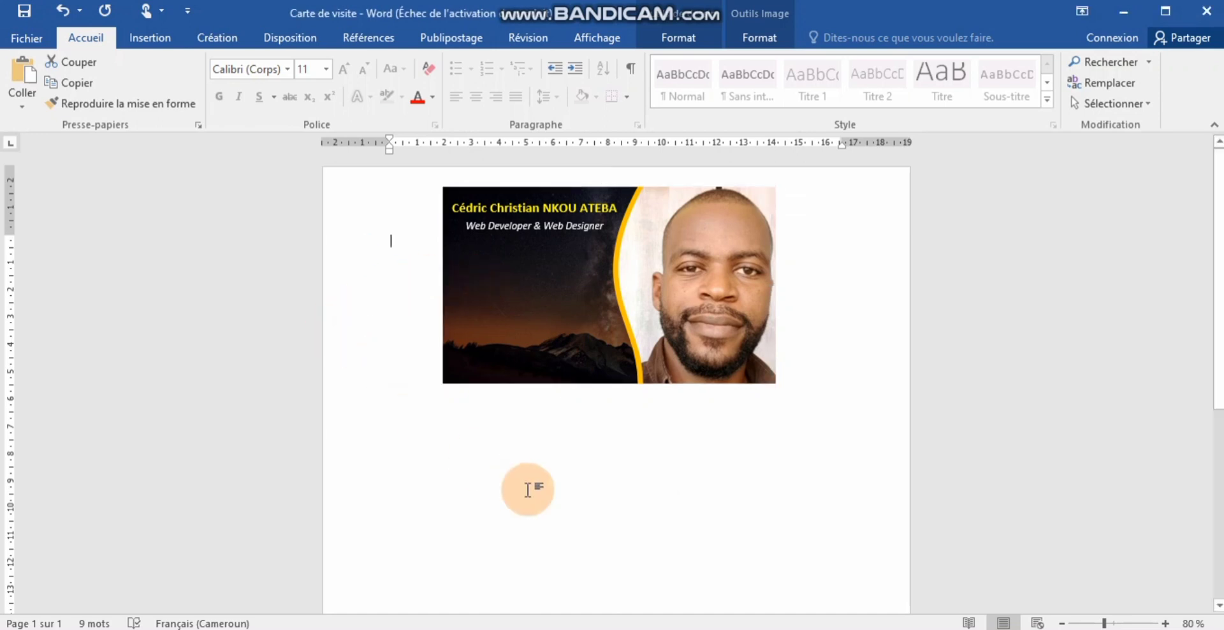
click(147, 41)
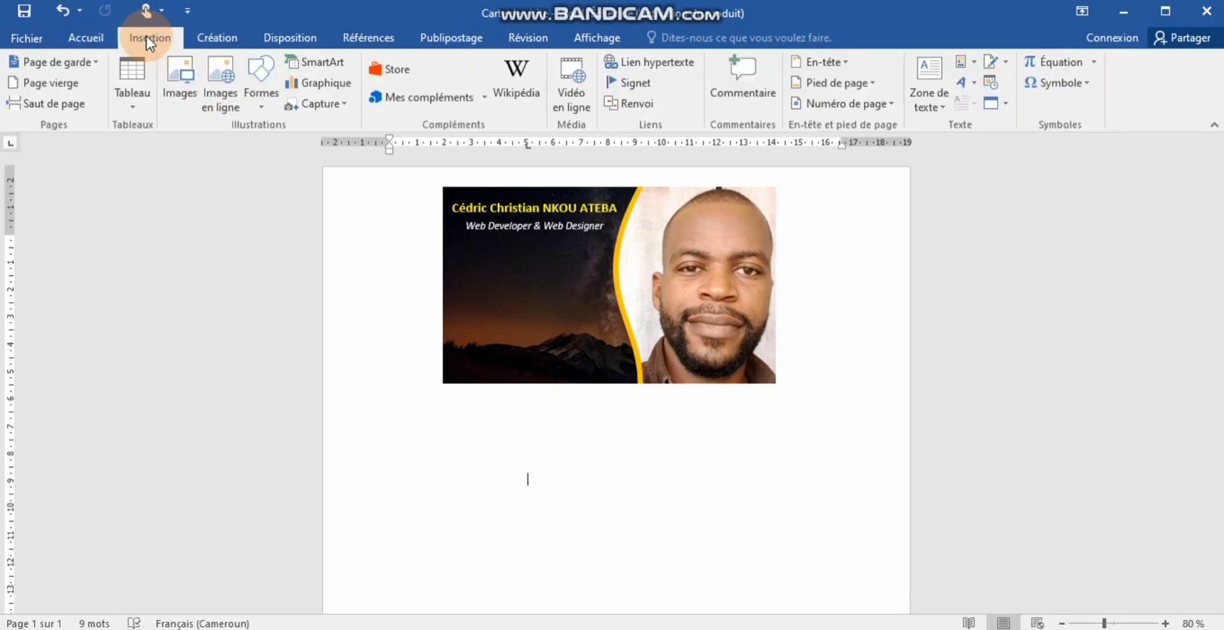
click(264, 89)
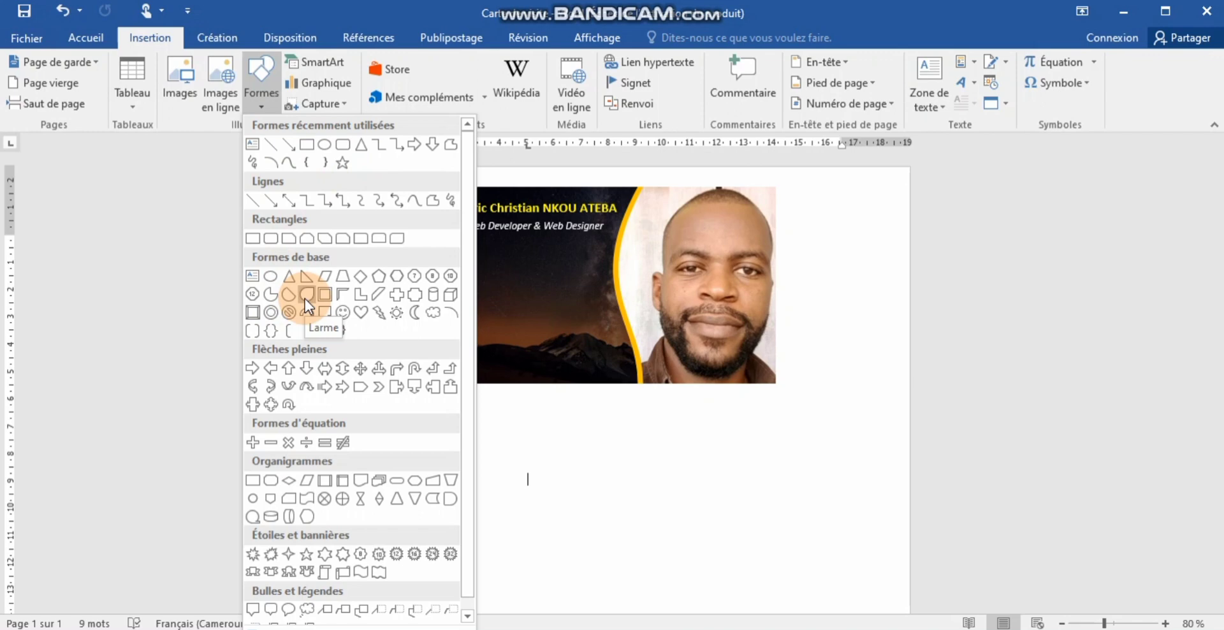
click(327, 146)
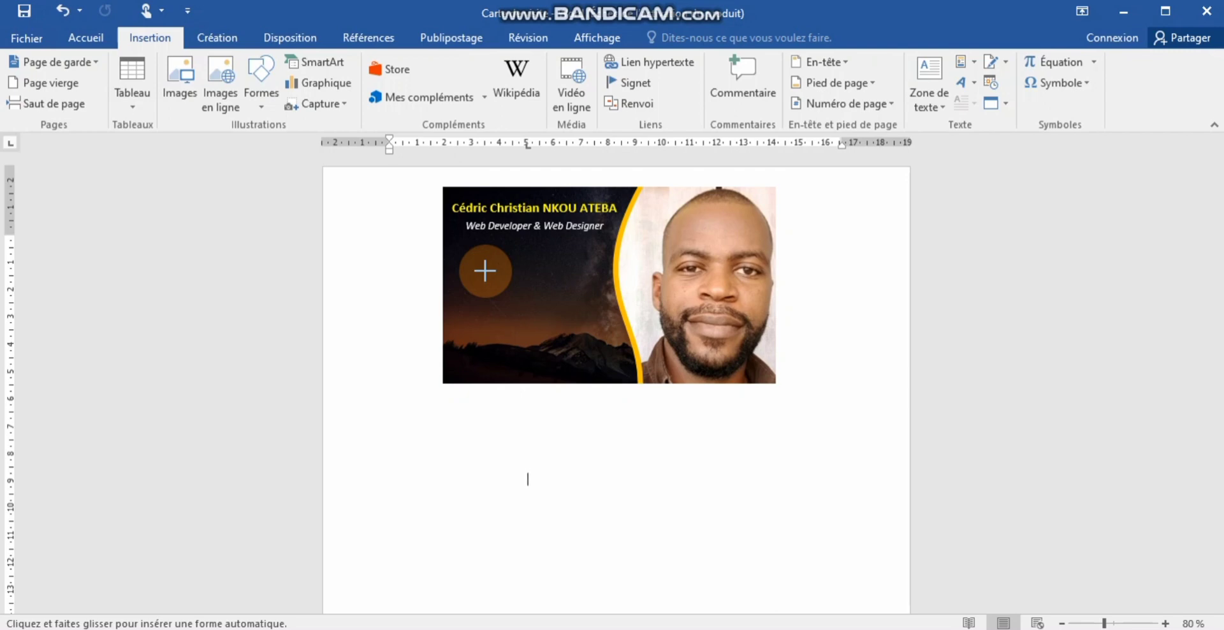
- Undo the accidental shift of the card image and deselect it
key(Escape)
drag(485, 270, 498, 284)
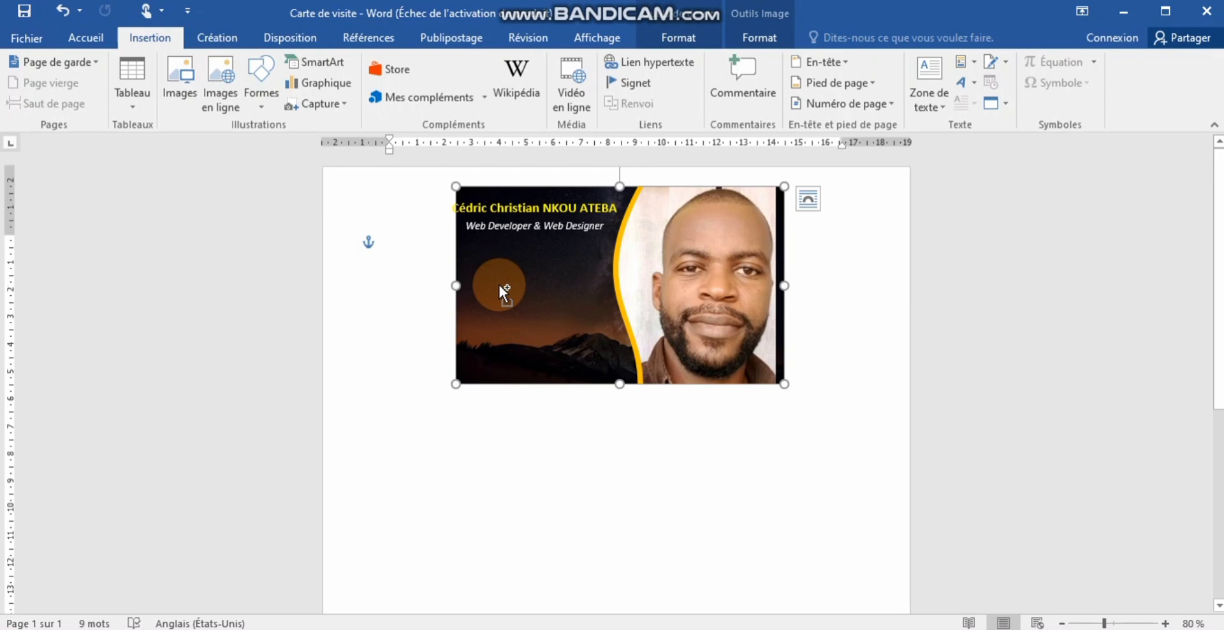
key(ctrl+z)
click(609, 594)
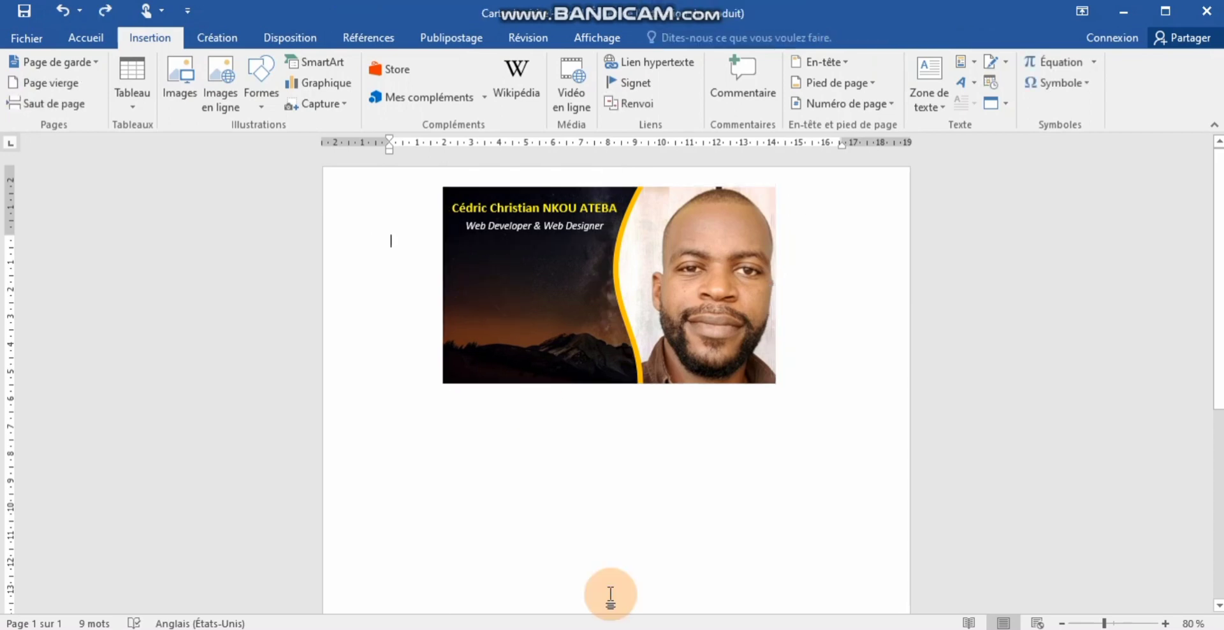
- Shift-draw a 1.19 cm blue circle with the Ellipse shape below the card image
click(266, 67)
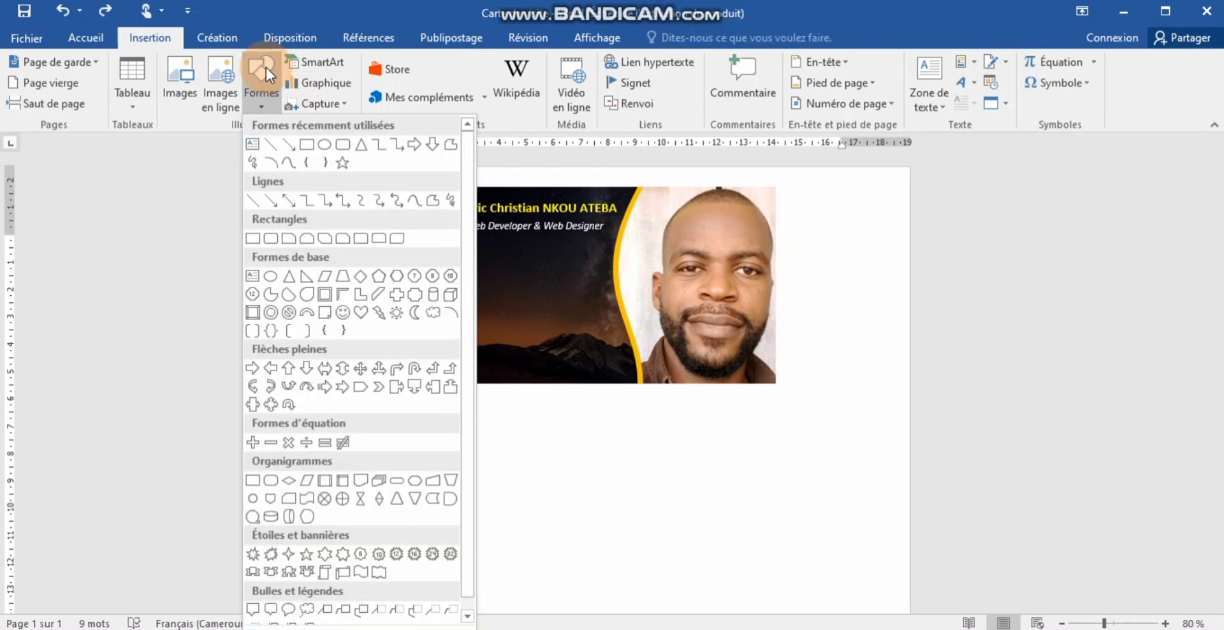
click(323, 151)
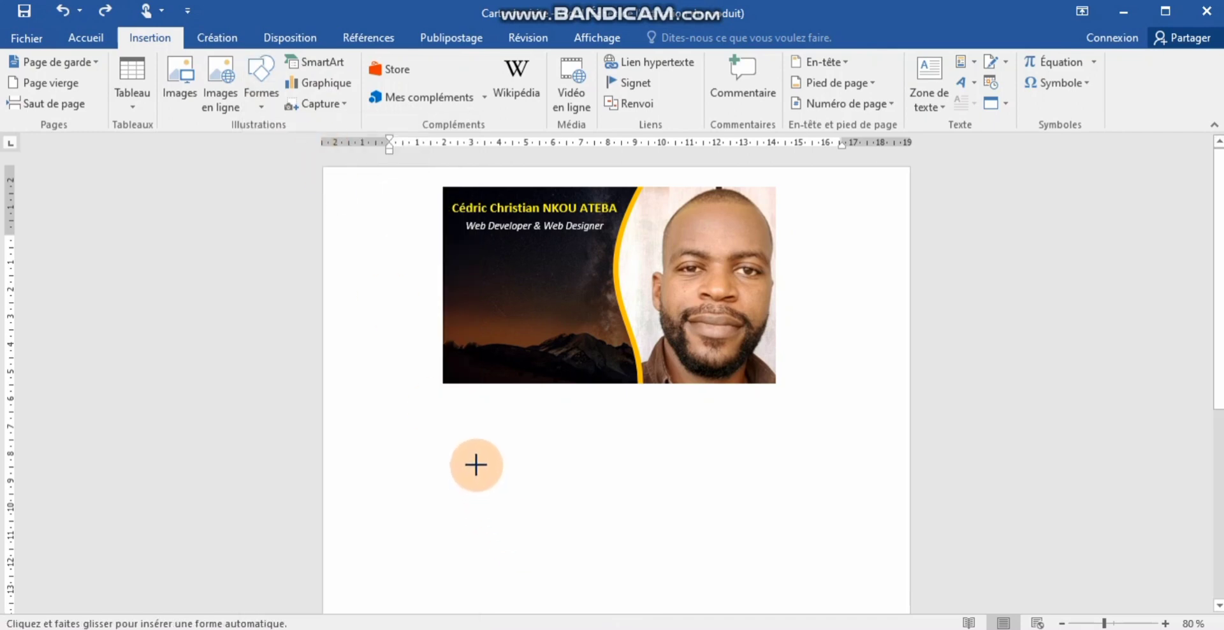
mouse_move(476, 464)
mouse_down()
mouse_move(547, 521)
mouse_move(638, 528)
mouse_move(484, 565)
mouse_move(582, 559)
mouse_move(626, 597)
mouse_move(648, 504)
mouse_move(707, 478)
mouse_move(617, 514)
mouse_move(596, 552)
mouse_move(609, 493)
mouse_move(631, 564)
mouse_move(689, 552)
mouse_move(677, 567)
mouse_move(628, 568)
mouse_move(530, 431)
mouse_move(682, 548)
mouse_move(557, 469)
mouse_move(518, 403)
mouse_move(640, 499)
mouse_move(664, 374)
mouse_move(667, 465)
mouse_move(489, 350)
mouse_move(644, 459)
mouse_move(651, 531)
mouse_move(655, 373)
mouse_move(650, 532)
mouse_move(630, 526)
mouse_move(658, 537)
mouse_move(508, 381)
mouse_up()
key(shift)
key(shift)
key(shift)
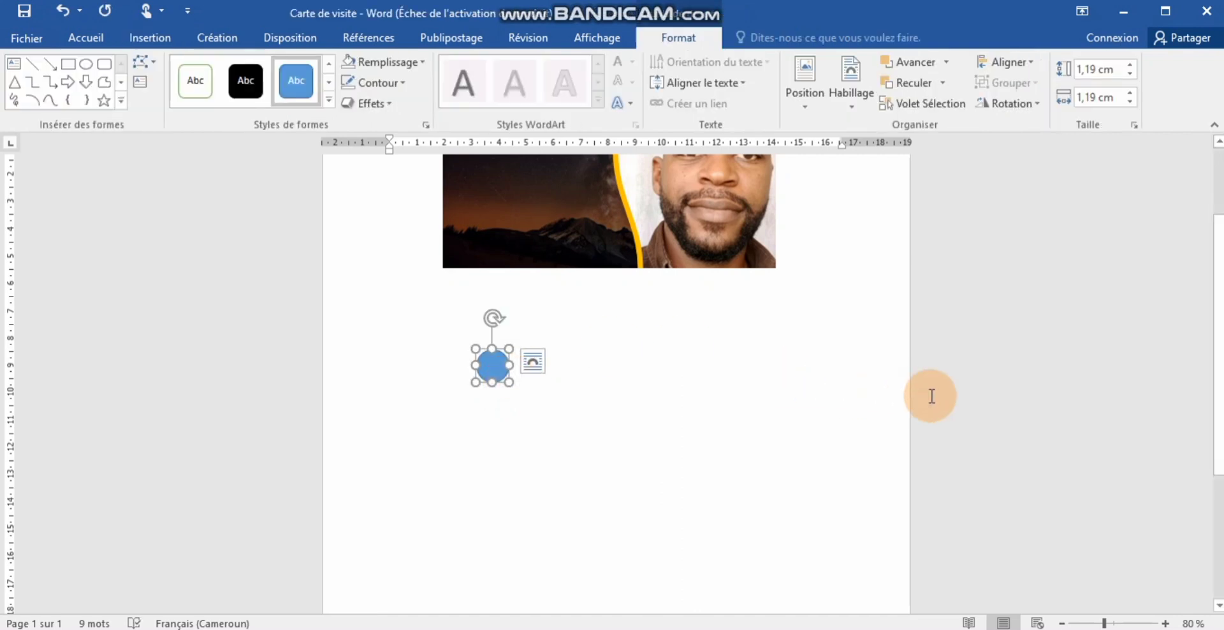
- Drag the circle onto the card's left edge under the title and resize it to 0.79 cm
scroll(931, 396, up, 3)
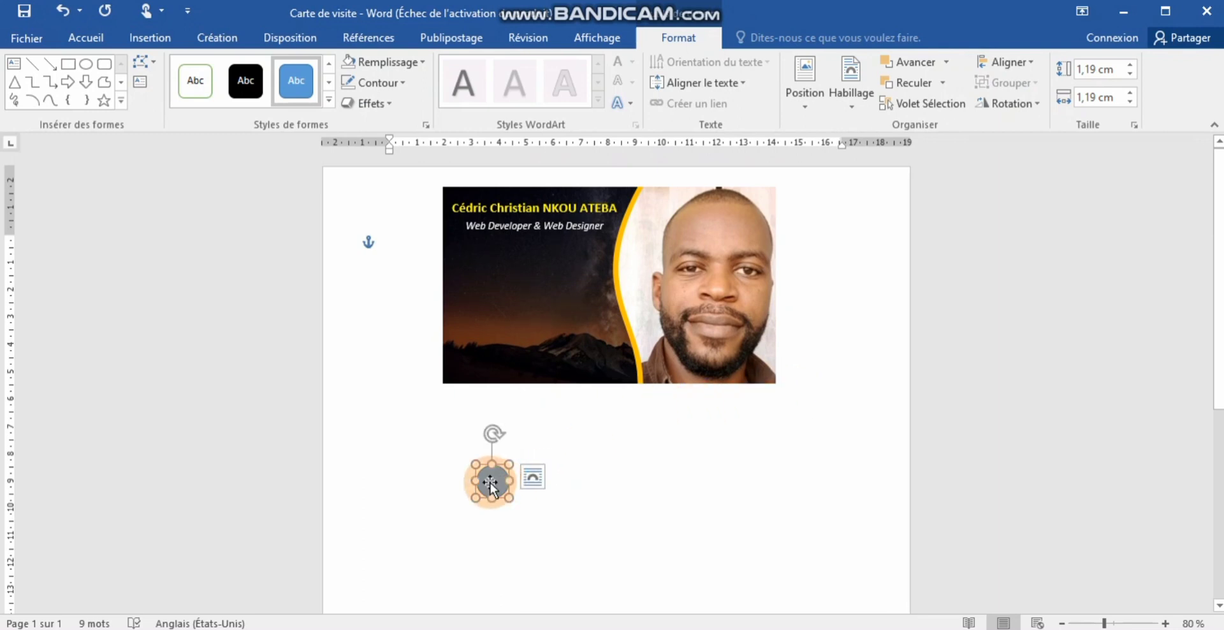
drag(491, 483, 472, 280)
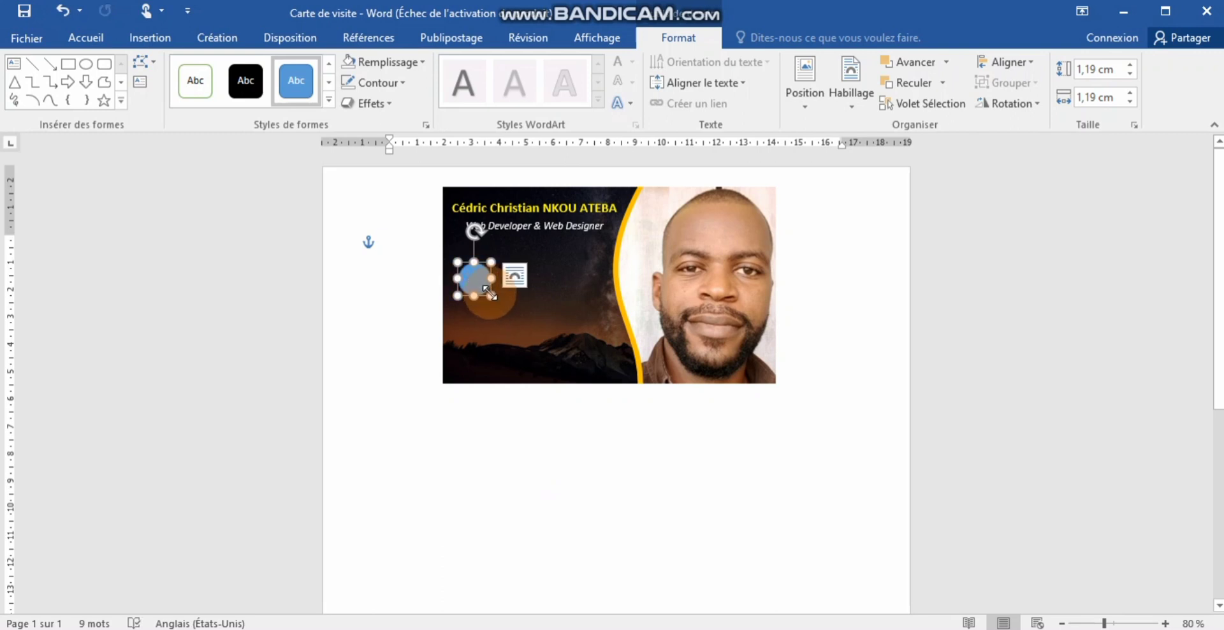
drag(489, 292, 478, 281)
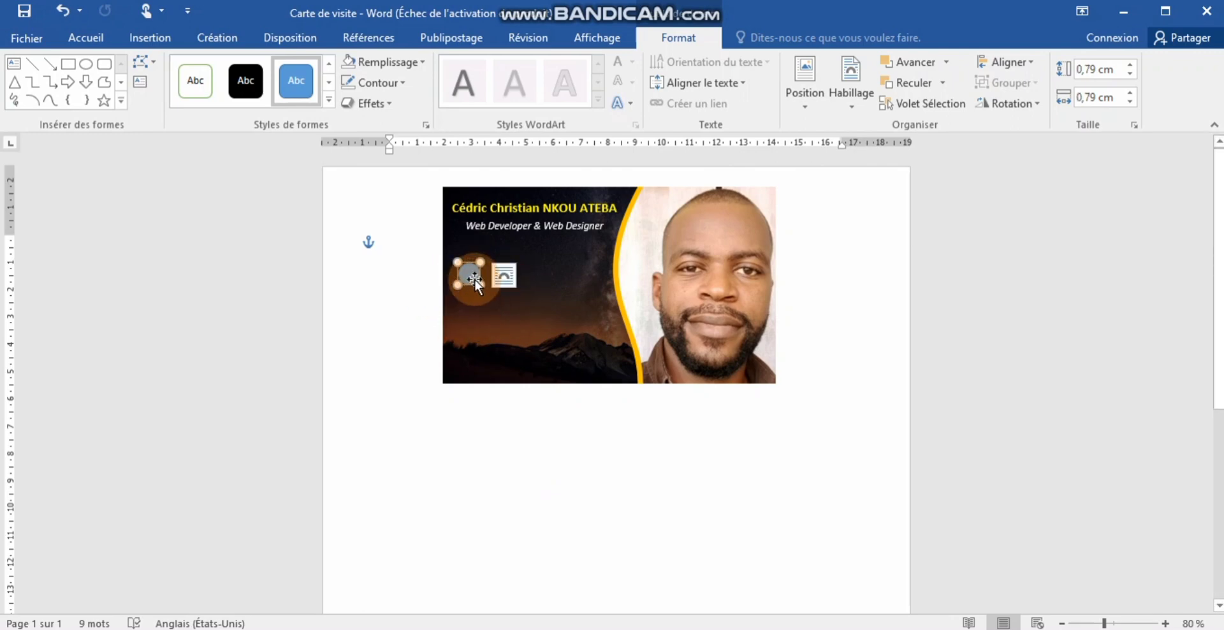
drag(473, 278, 487, 292)
click(503, 289)
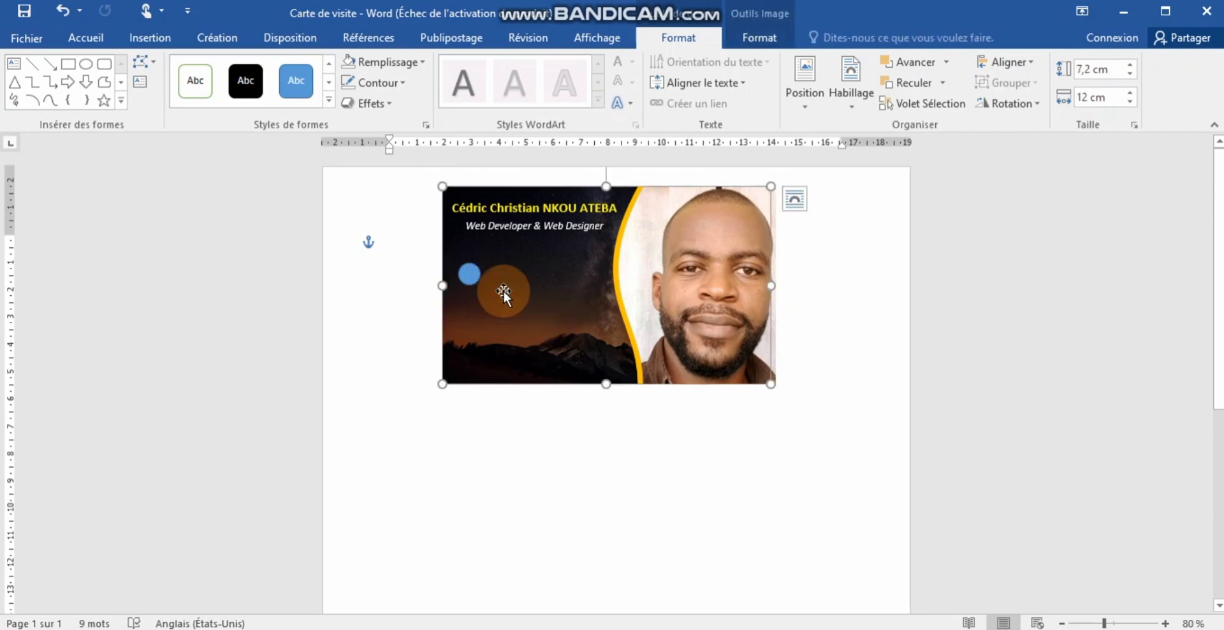
- Paste copies of the 0.79 cm circle and line up four of them vertically on the left
click(473, 278)
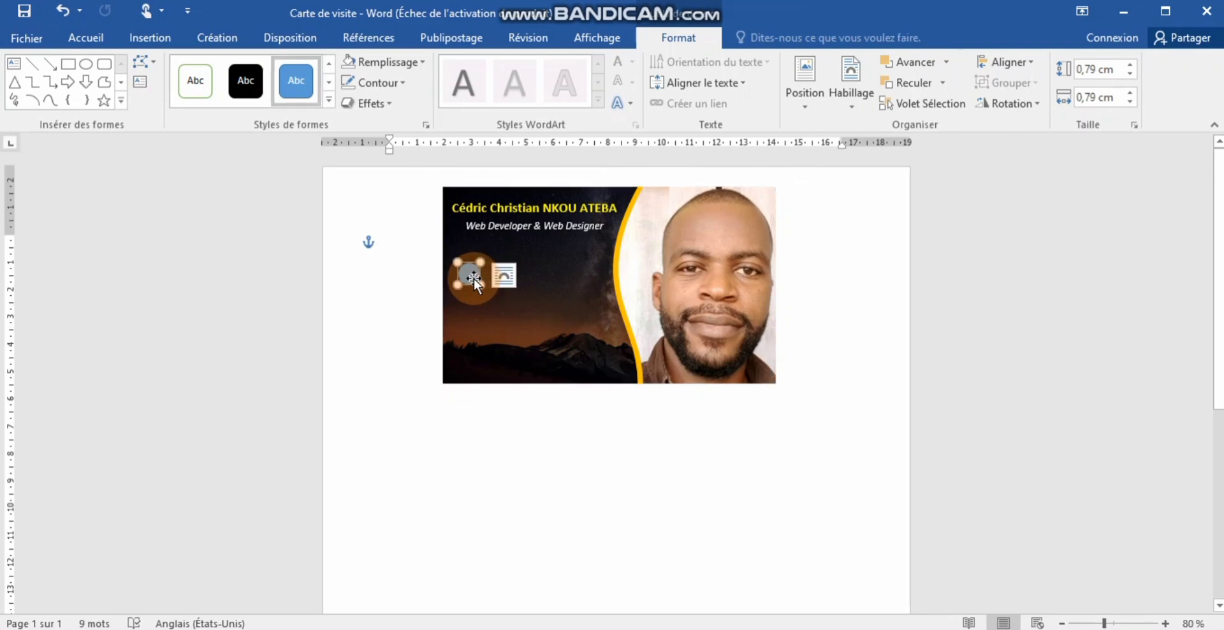
key(ctrl+v)
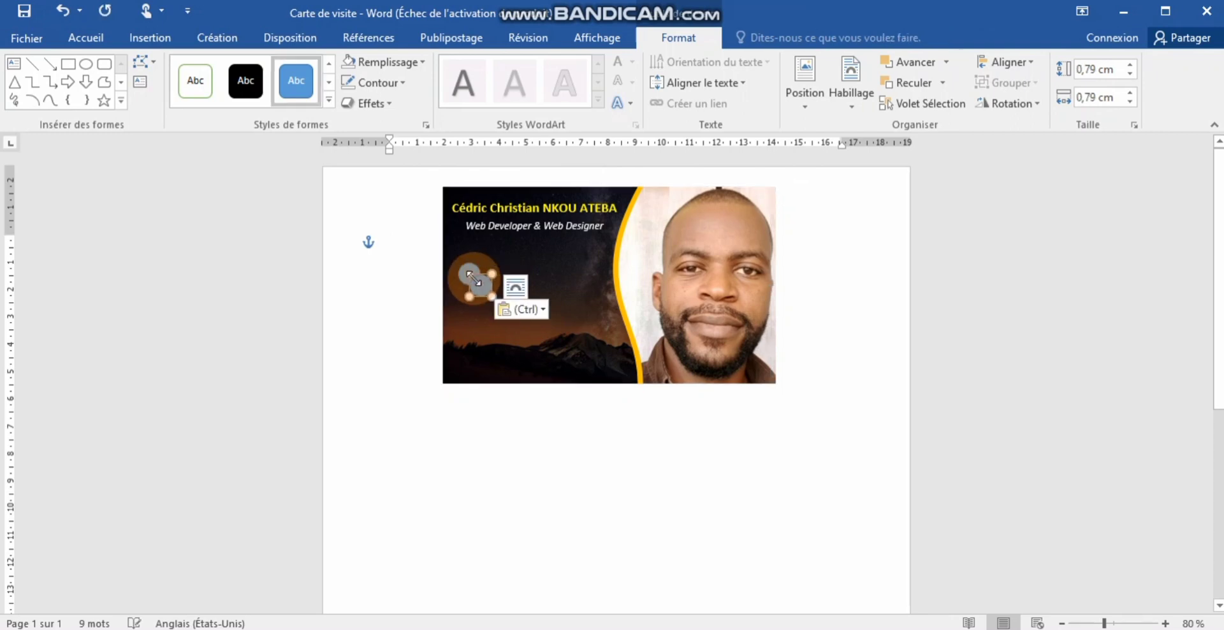
key(ctrl+v)
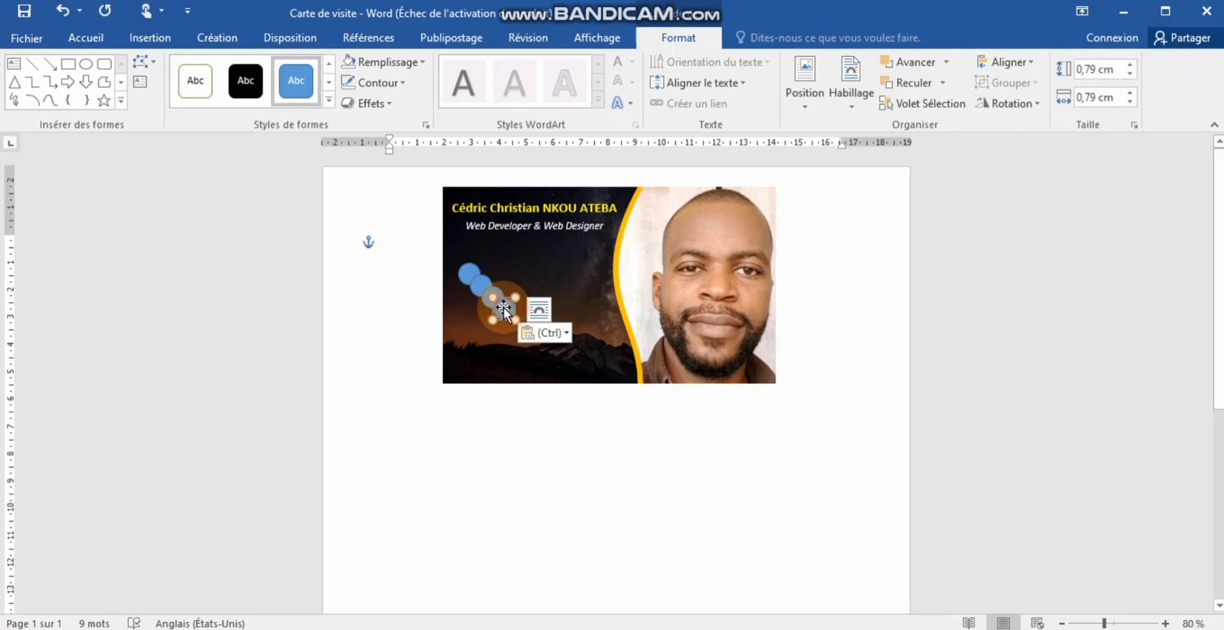
drag(503, 310, 470, 344)
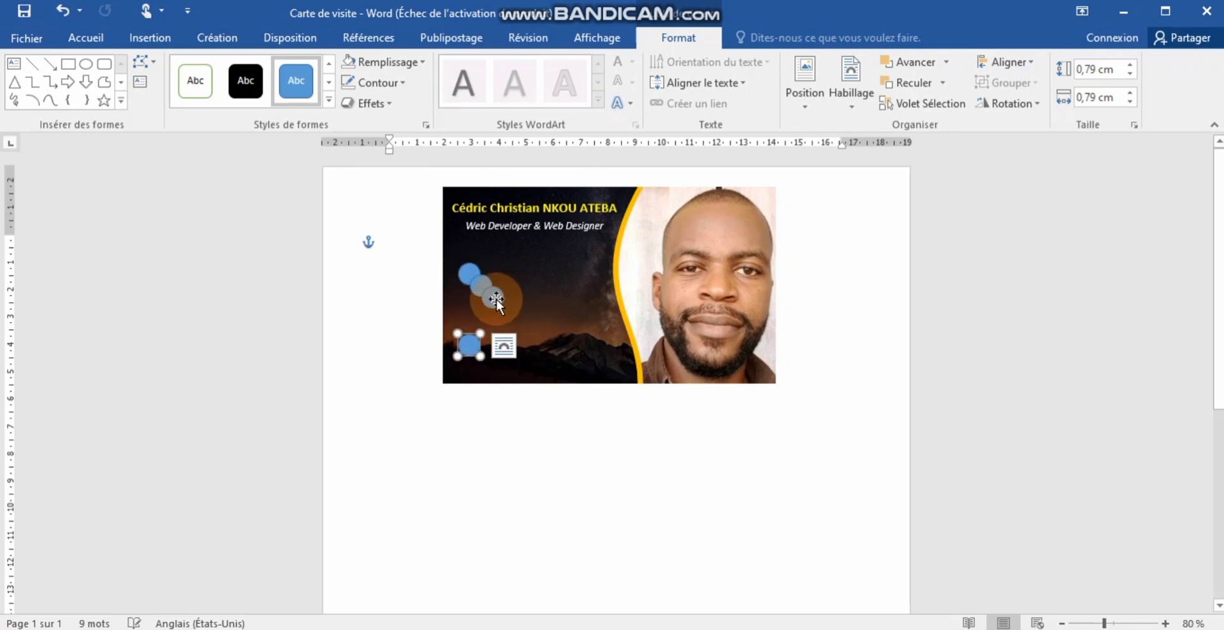
mouse_move(493, 300)
mouse_down()
mouse_move(470, 317)
mouse_move(473, 296)
mouse_up()
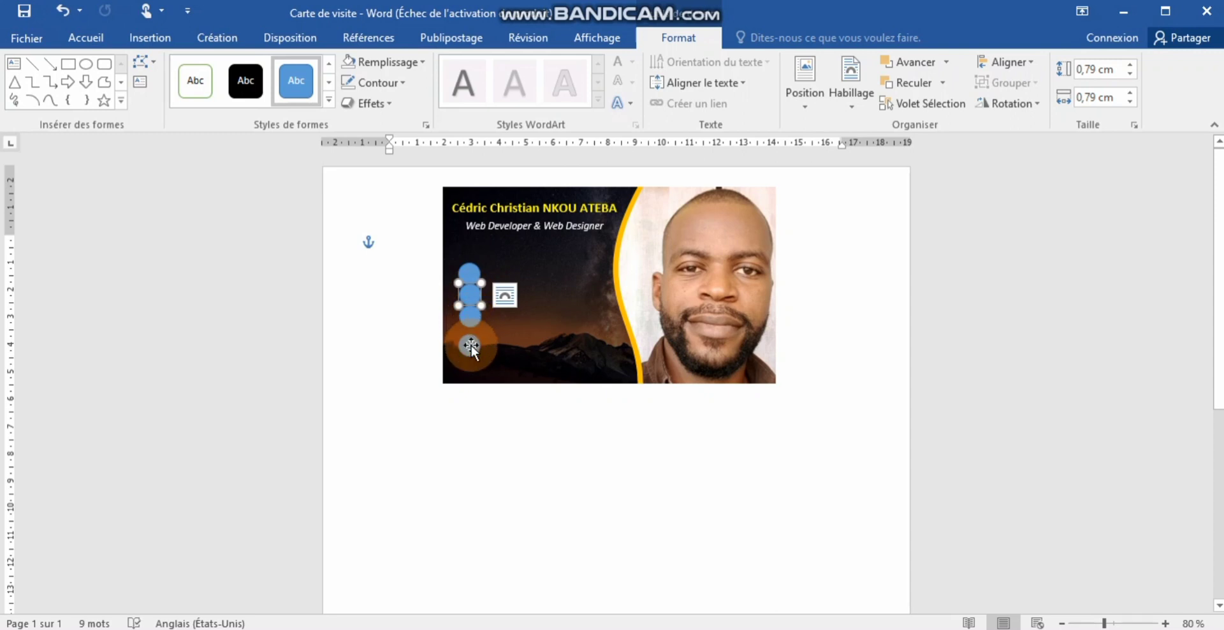
drag(471, 345, 468, 302)
click(550, 343)
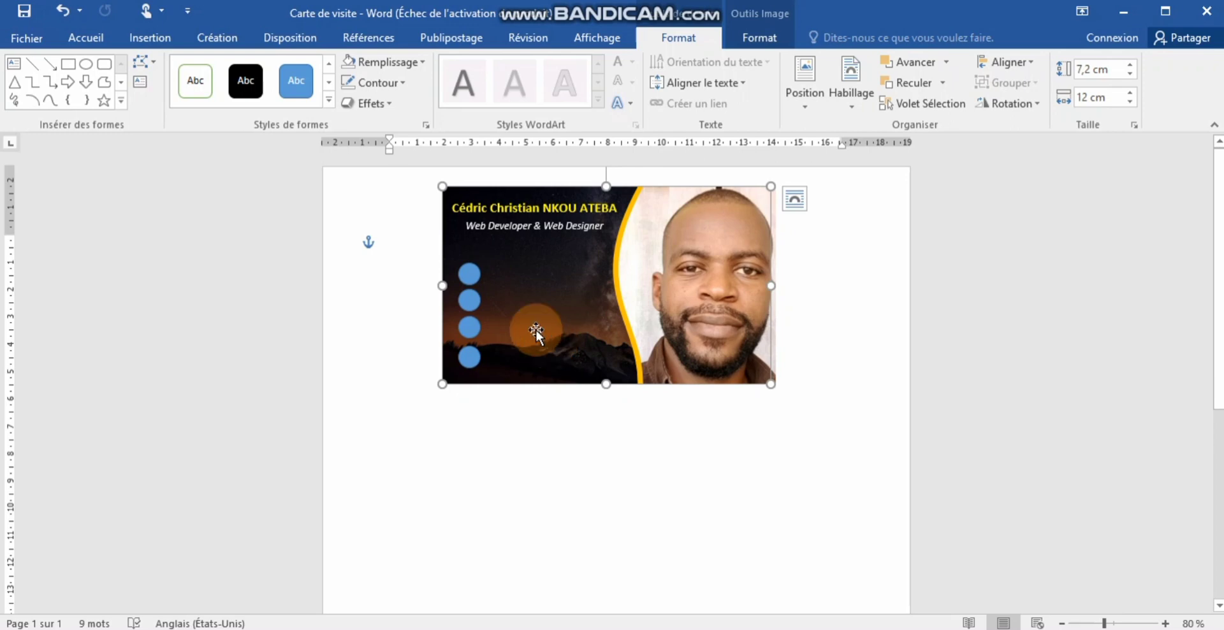
click(468, 273)
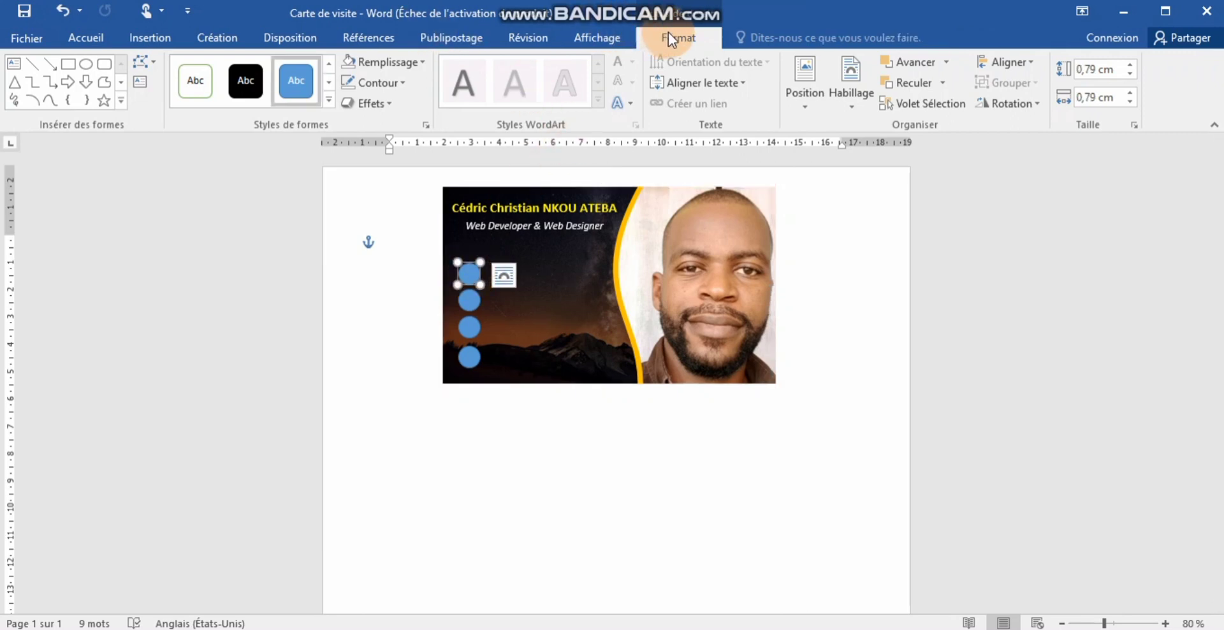
- Start a picture fill for the top circle and browse to Documents > VideosYoutube > icones de contact
click(422, 67)
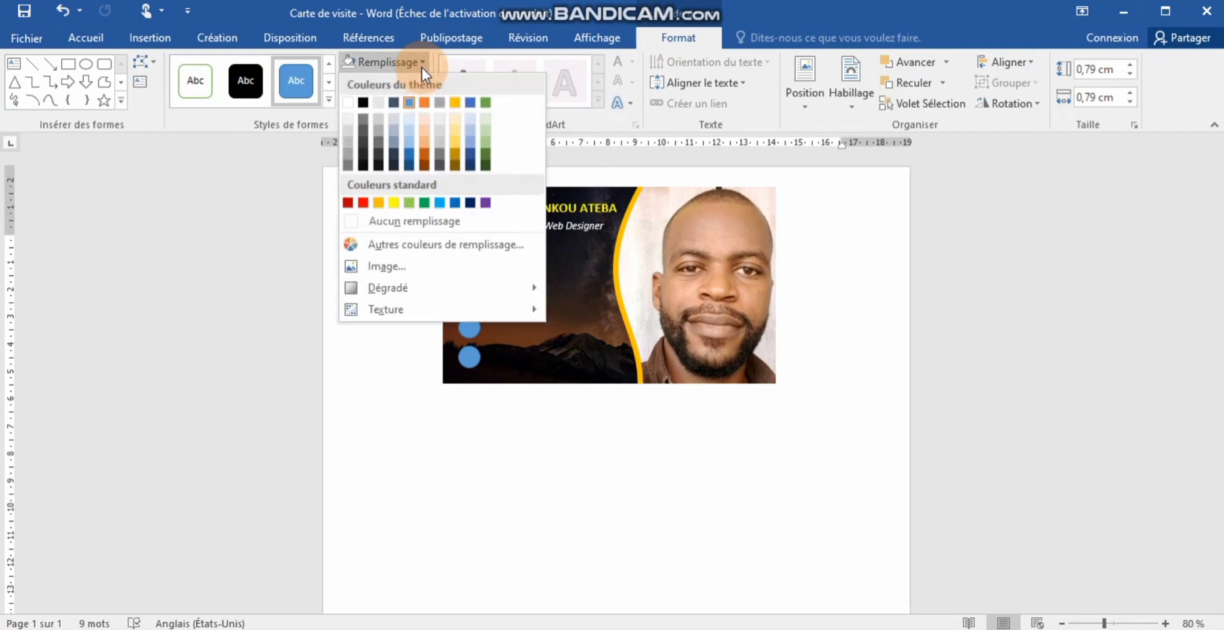
click(381, 263)
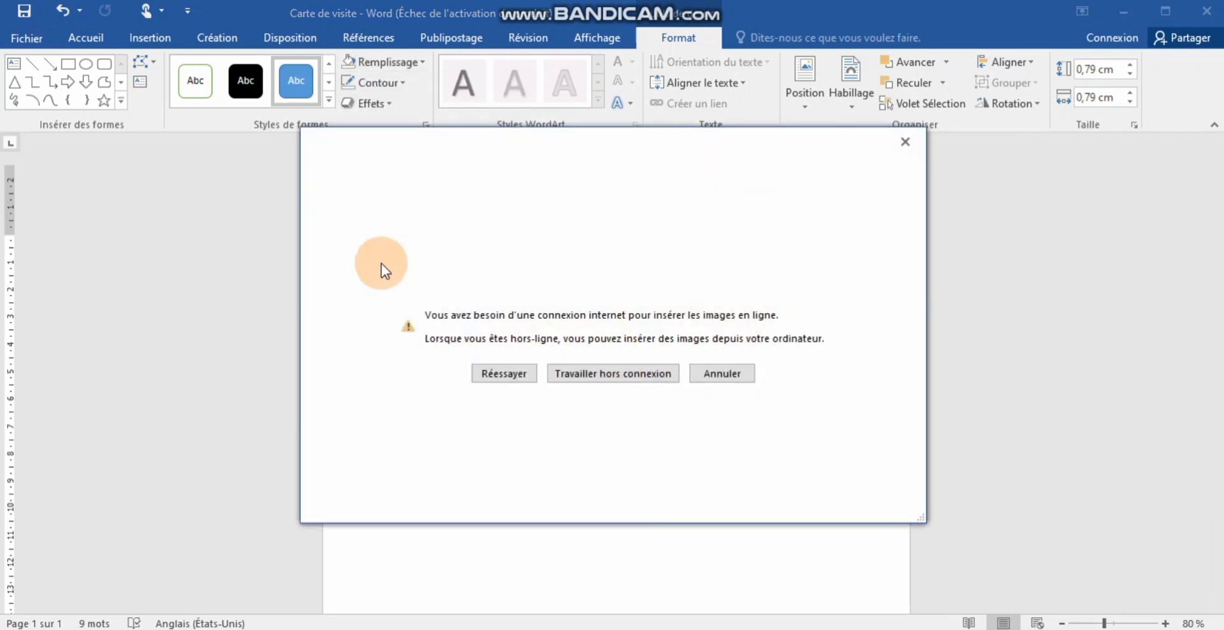
click(660, 374)
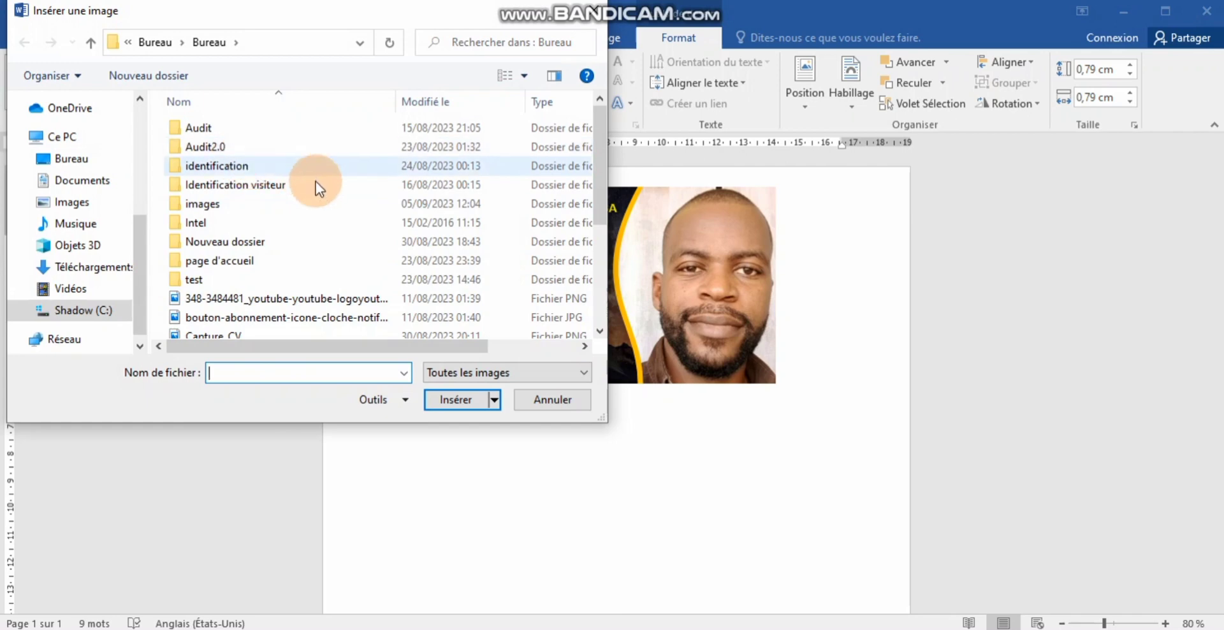
mouse_move(602, 130)
mouse_down()
mouse_move(594, 199)
mouse_move(594, 121)
mouse_up()
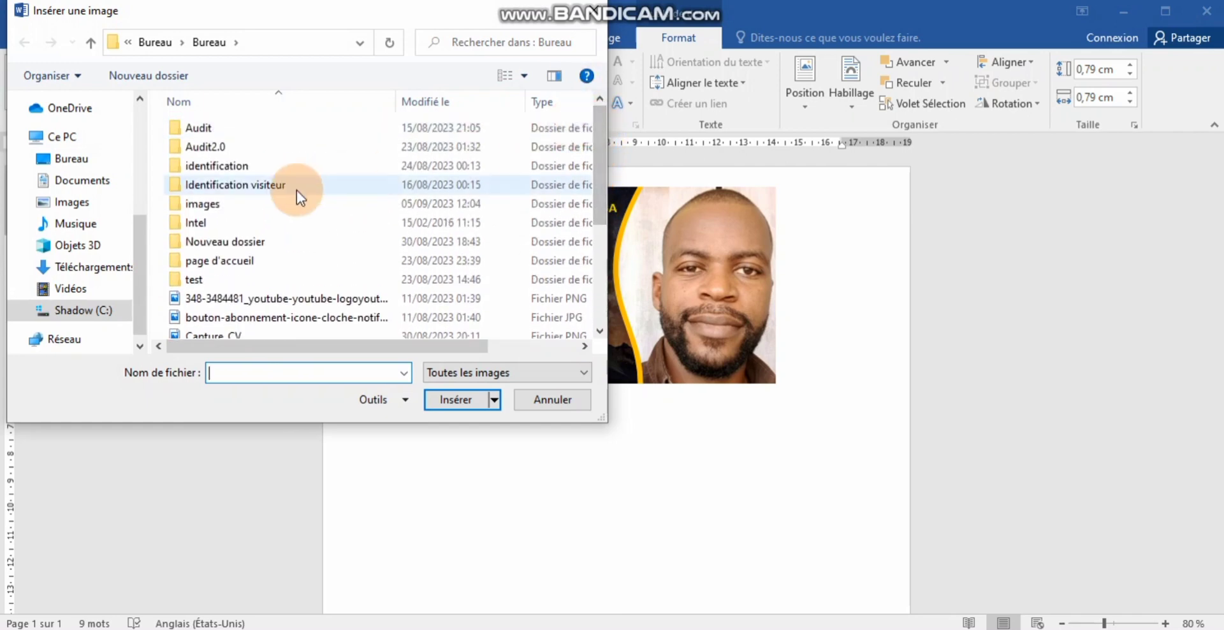
click(224, 203)
double_click(224, 203)
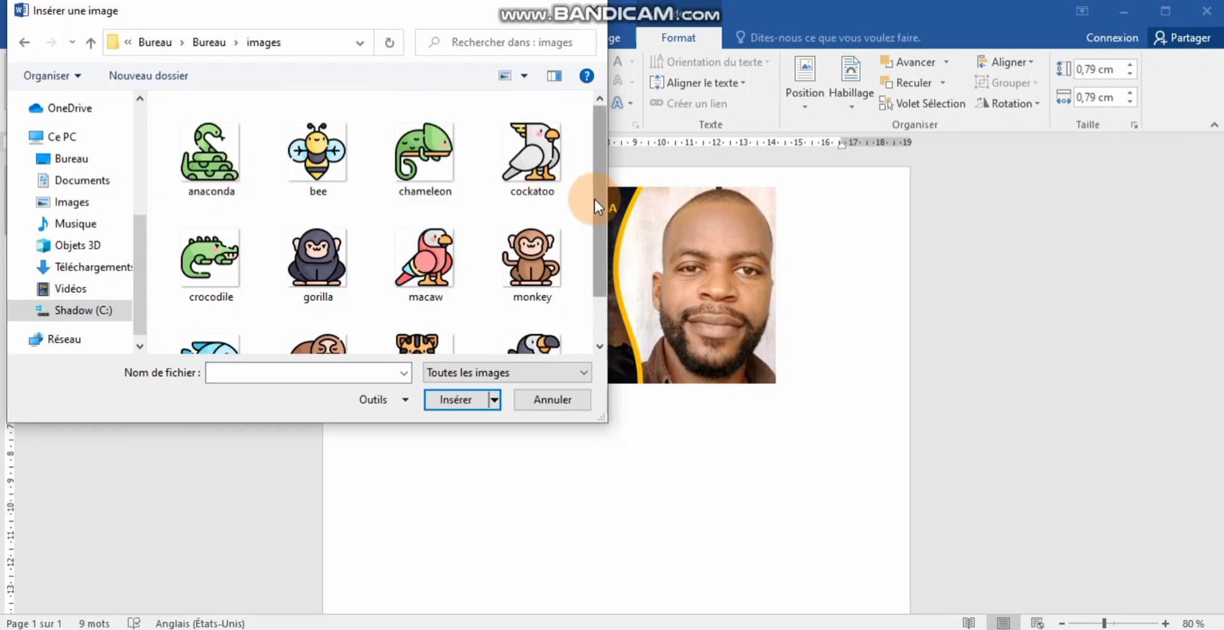
click(24, 43)
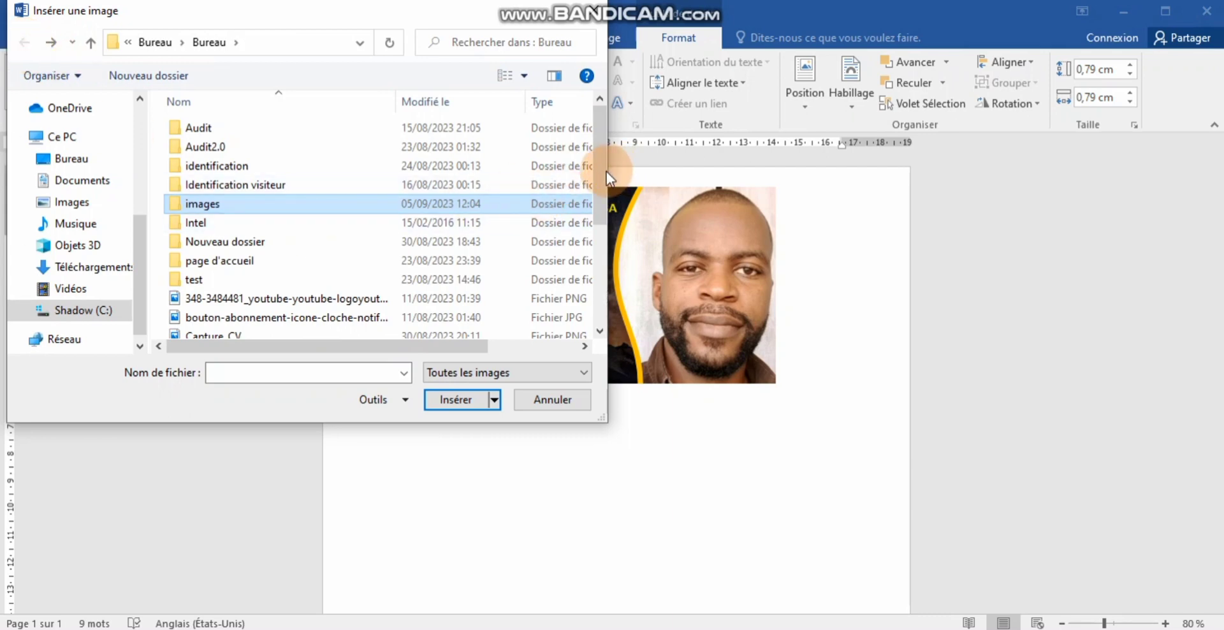
drag(599, 173, 601, 232)
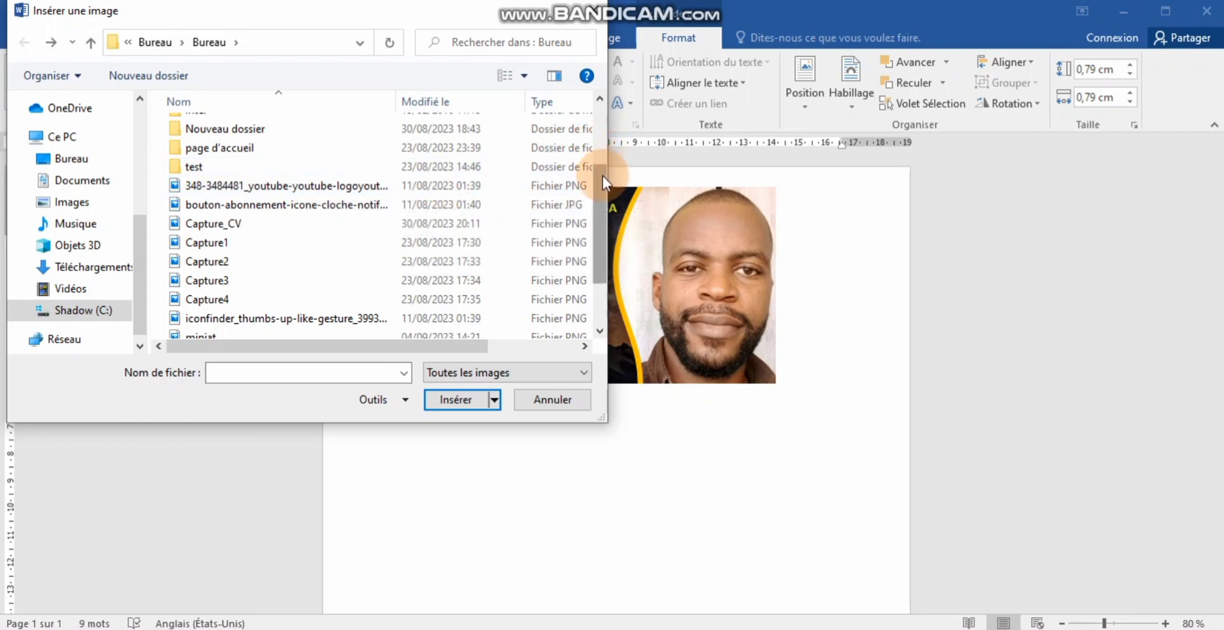
drag(602, 187, 601, 216)
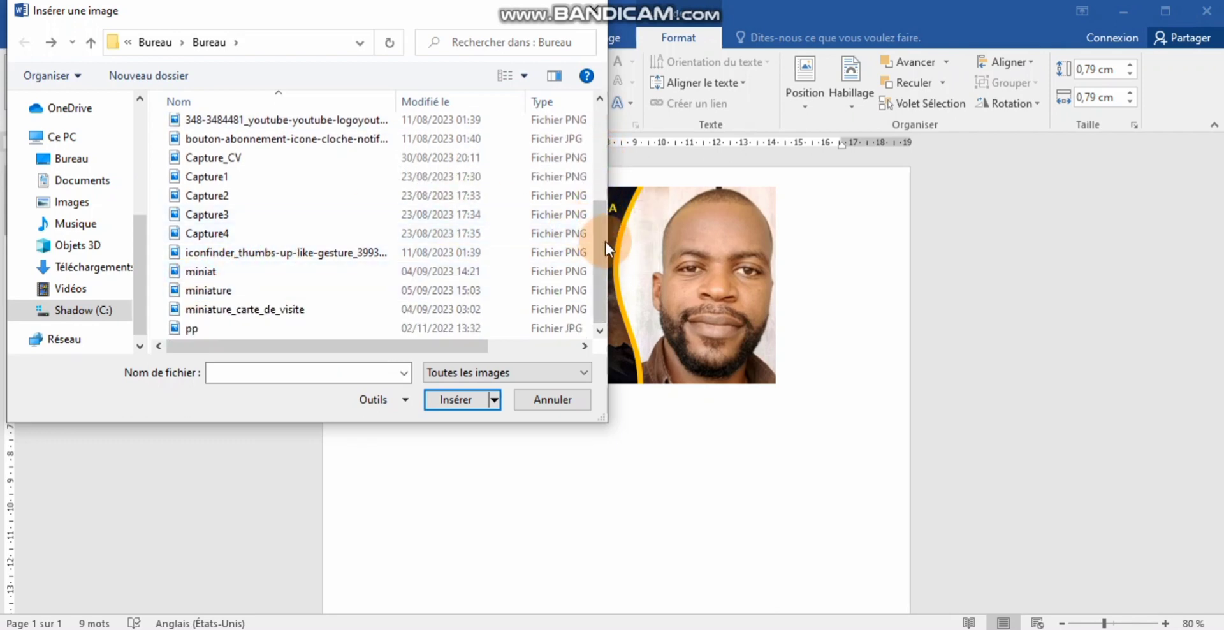
drag(598, 250, 598, 178)
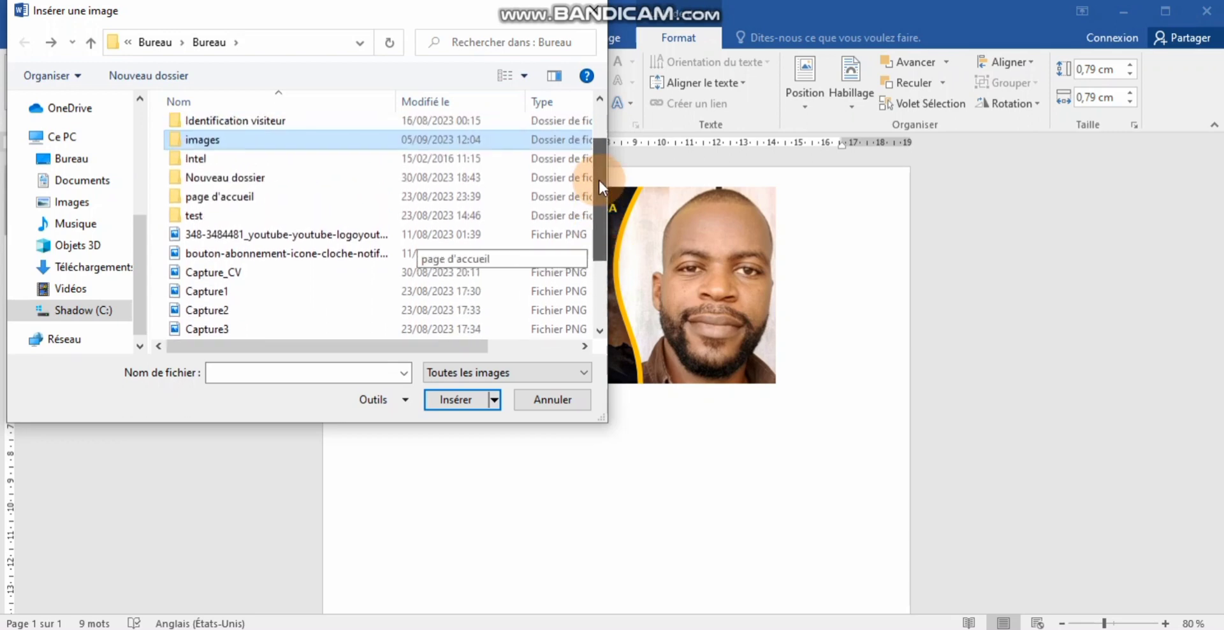
click(203, 152)
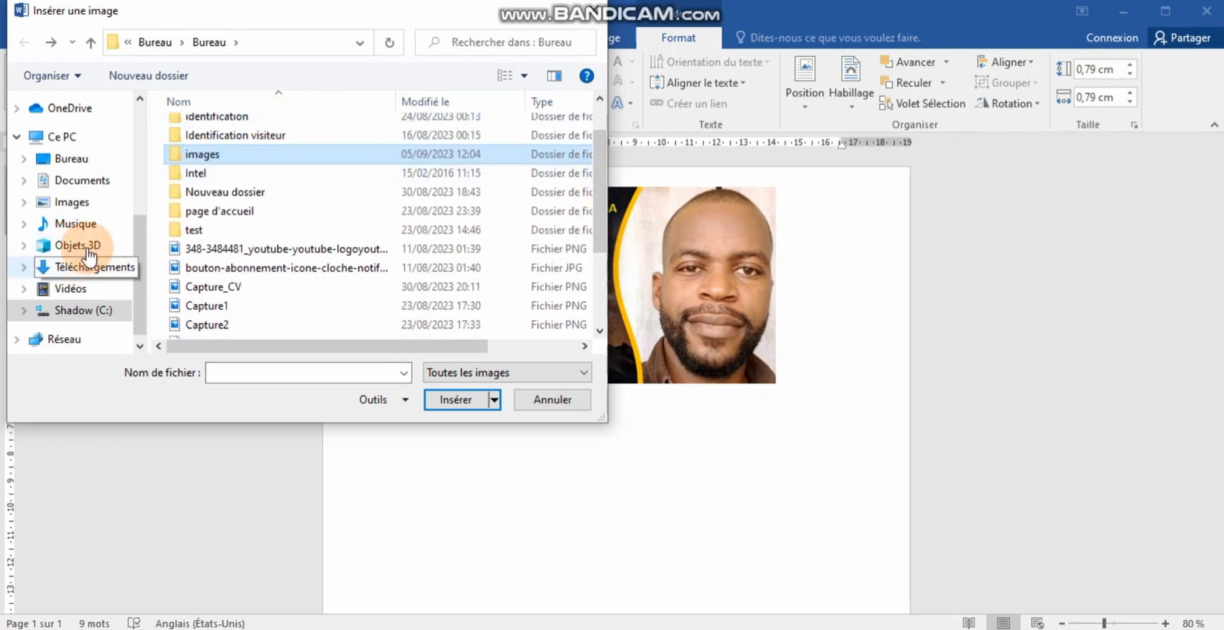
click(82, 185)
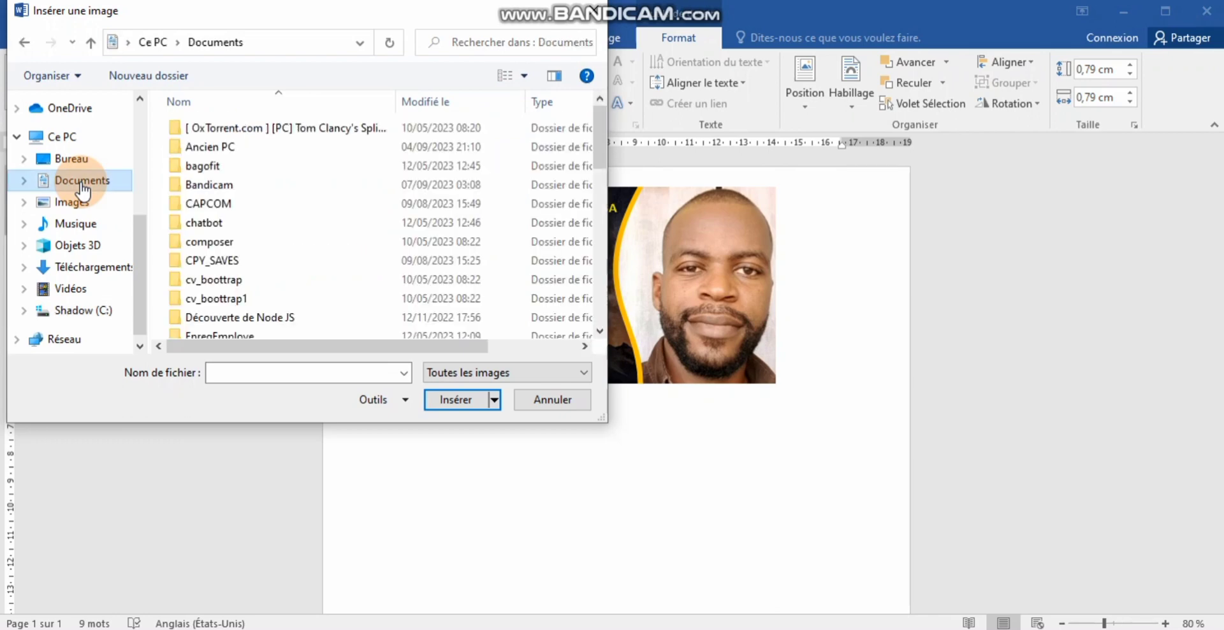
drag(600, 164, 607, 354)
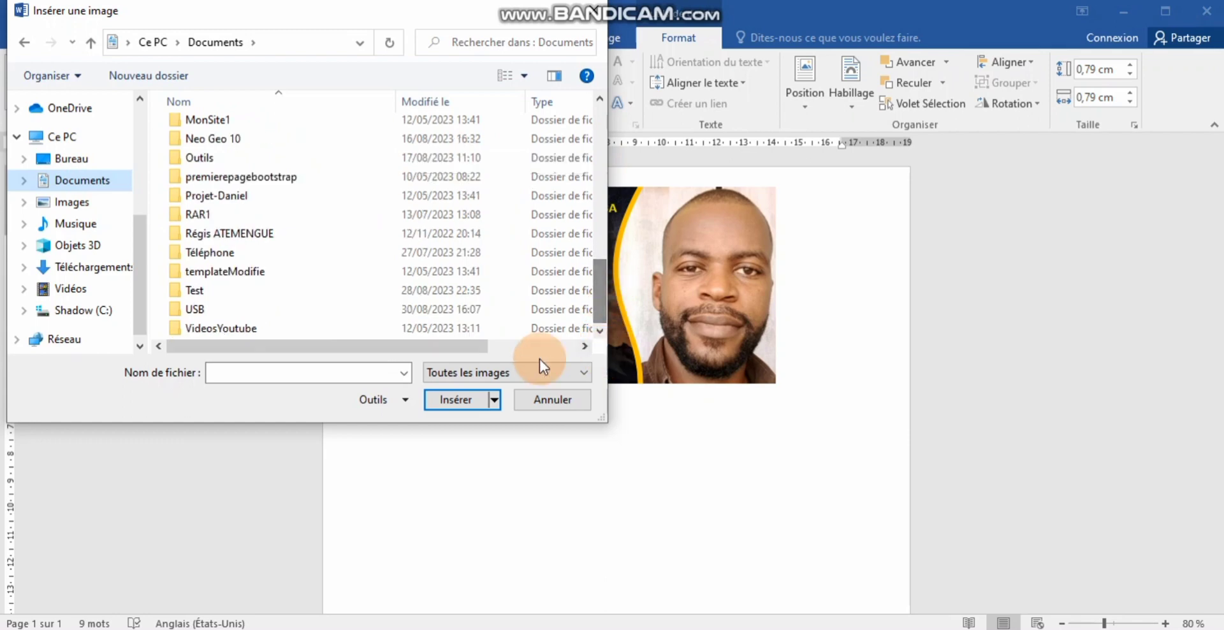
click(227, 331)
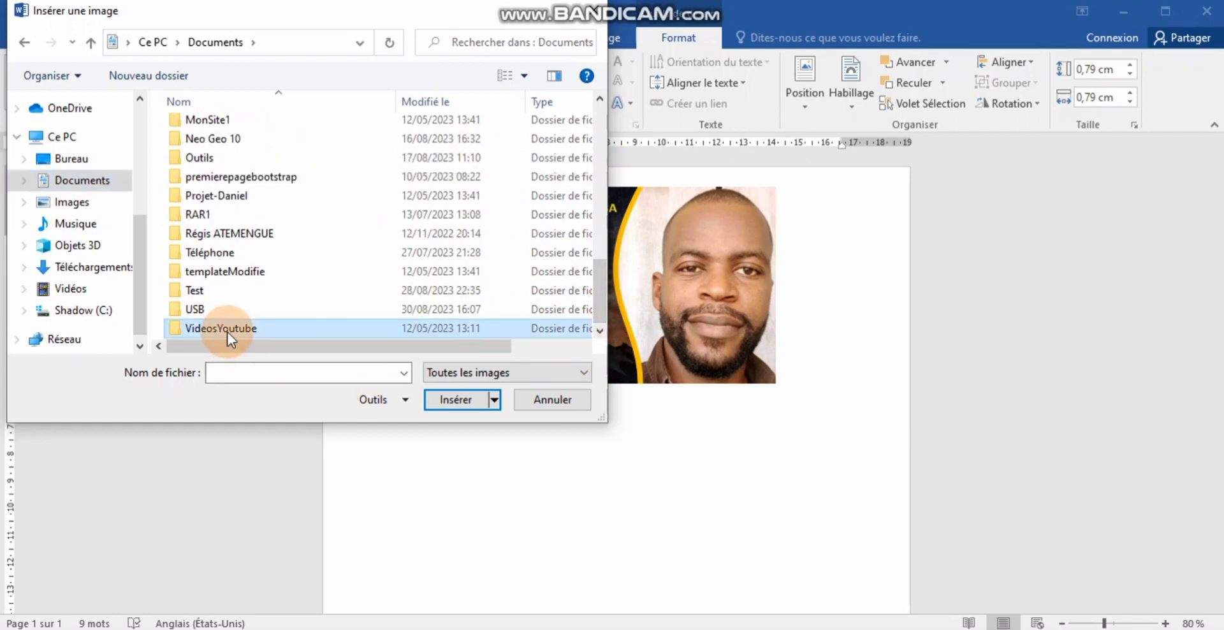
double_click(227, 332)
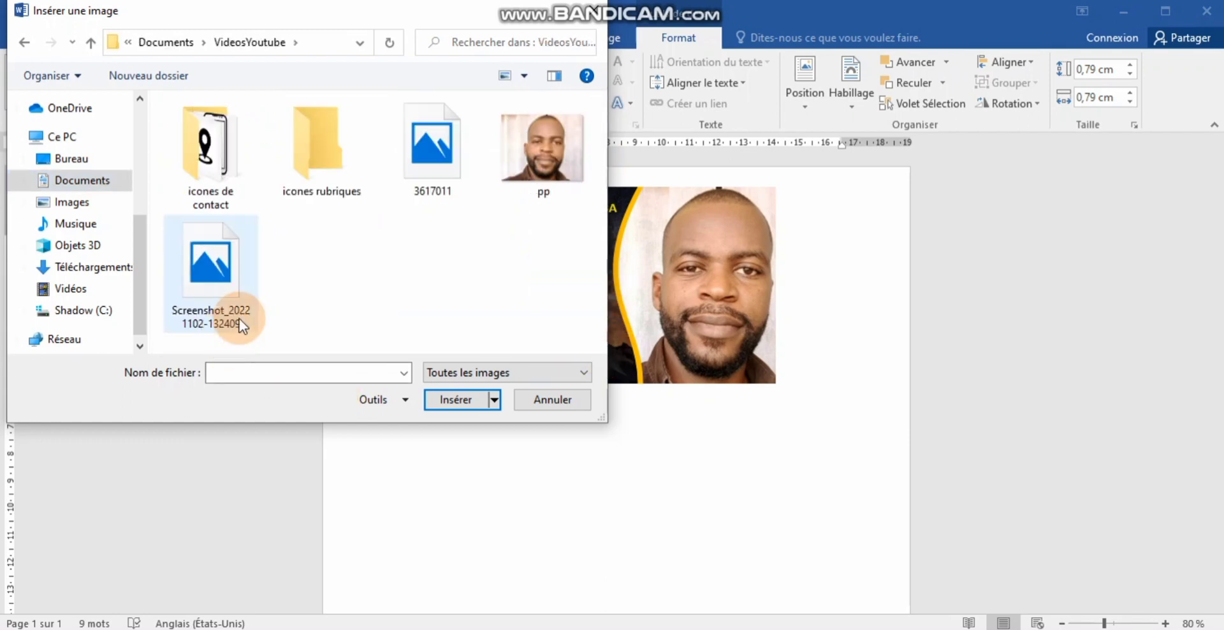
double_click(209, 163)
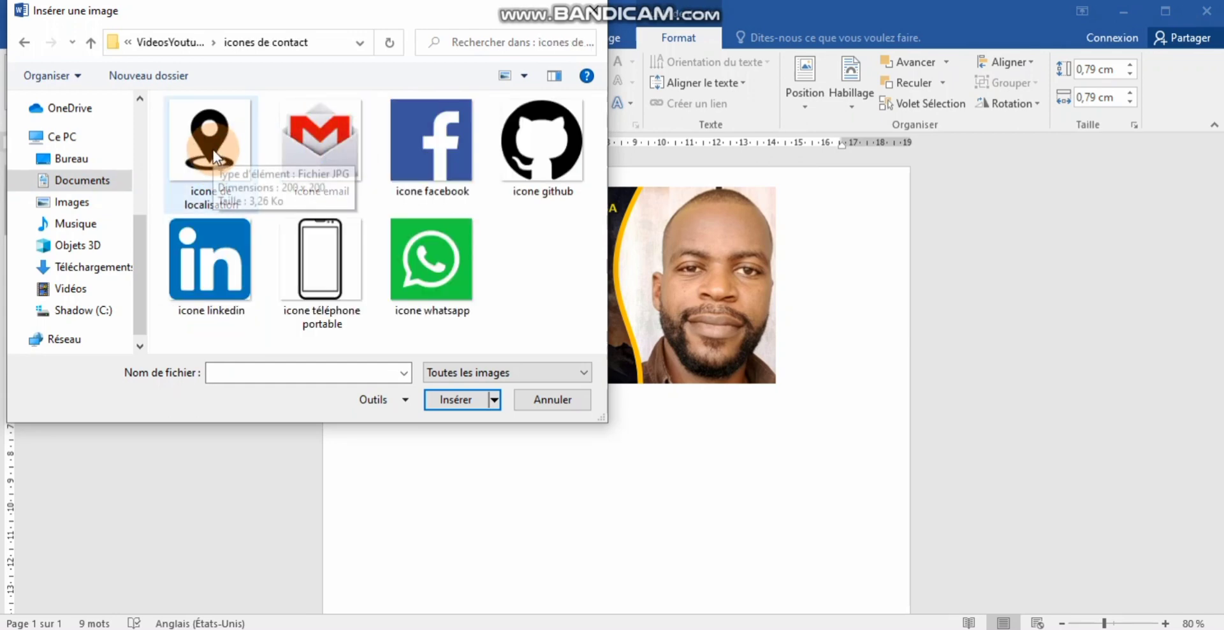
- Insert the 'icone whatsapp' image as the top circle's fill
click(331, 151)
click(458, 152)
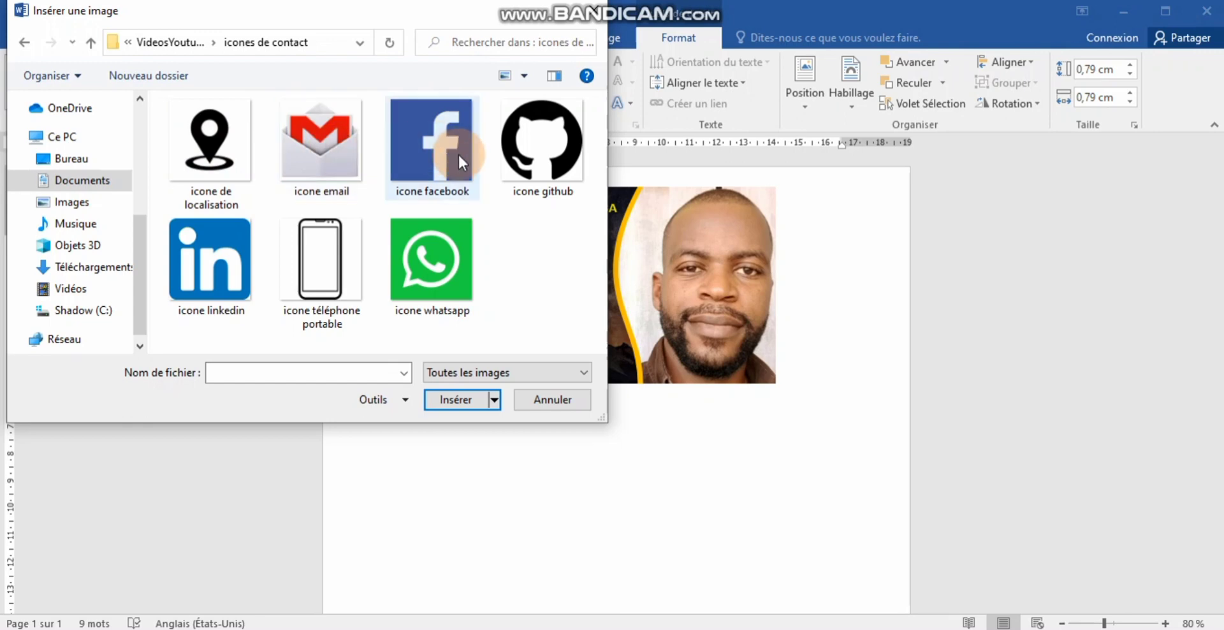
click(338, 184)
click(543, 143)
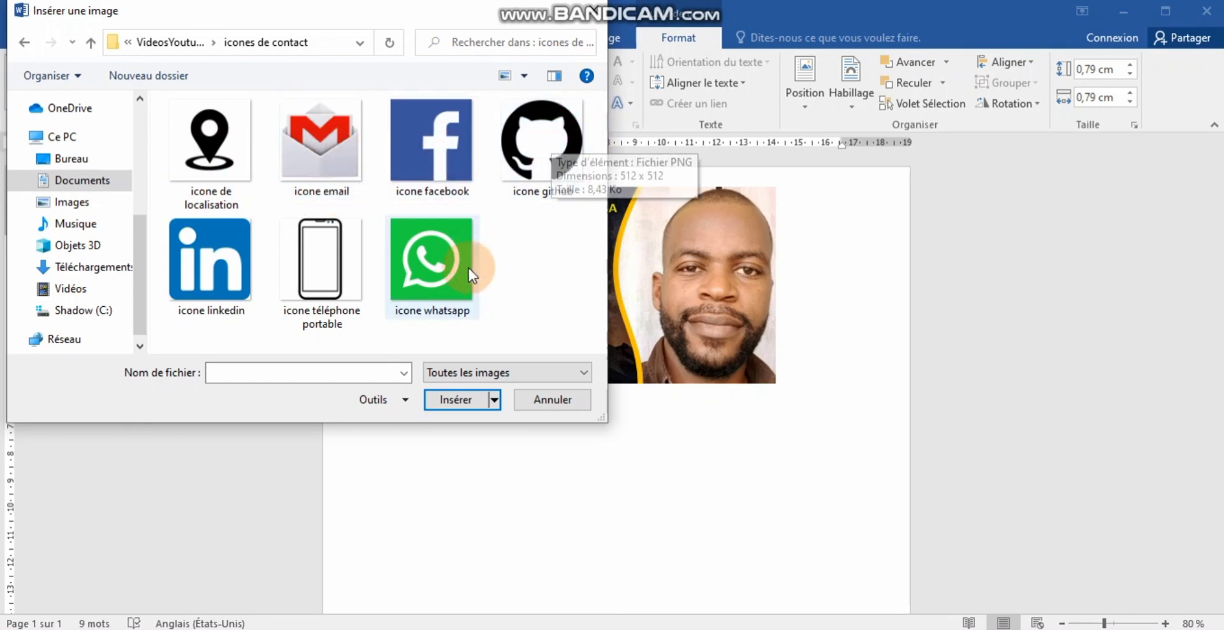
click(232, 263)
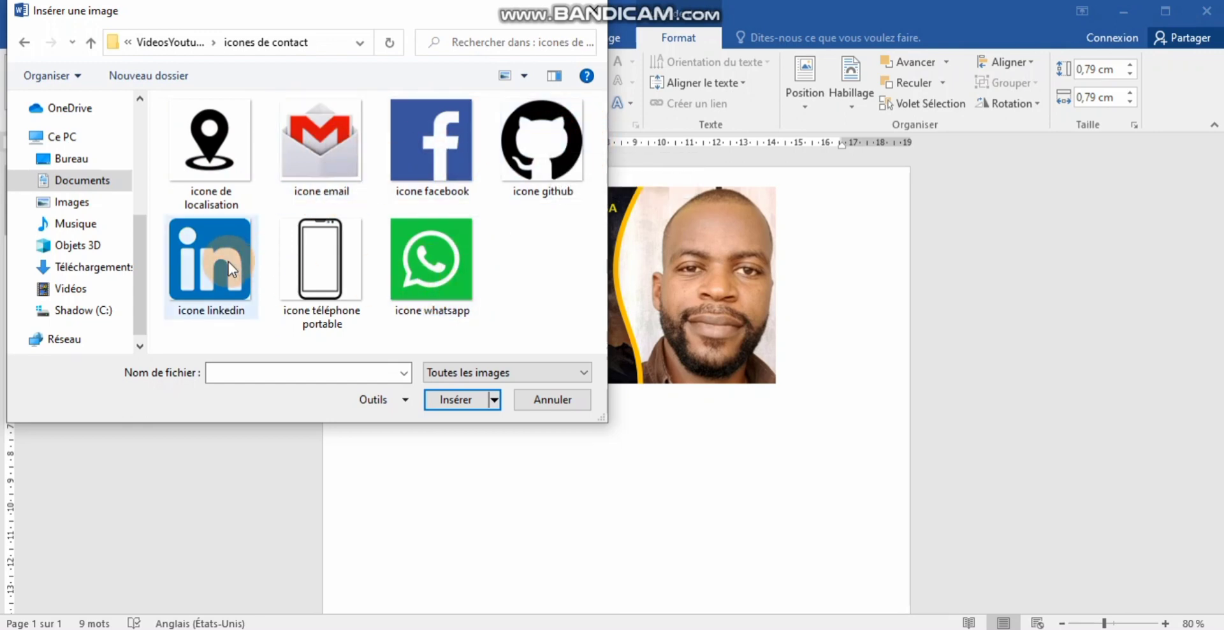
click(314, 243)
click(180, 261)
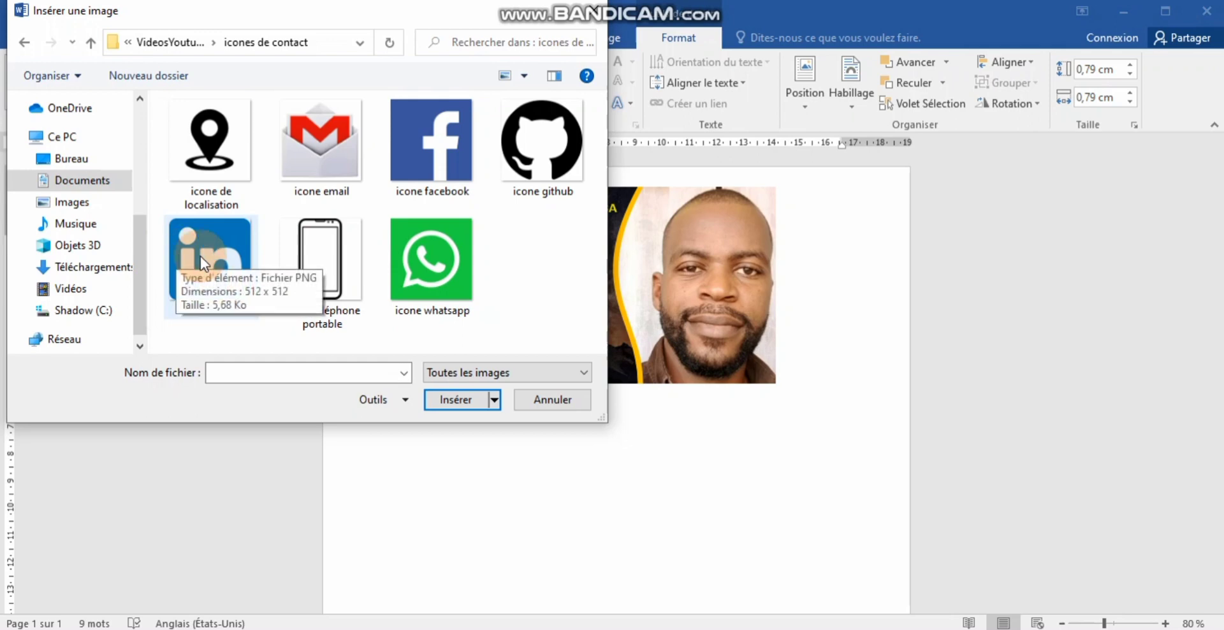
click(404, 263)
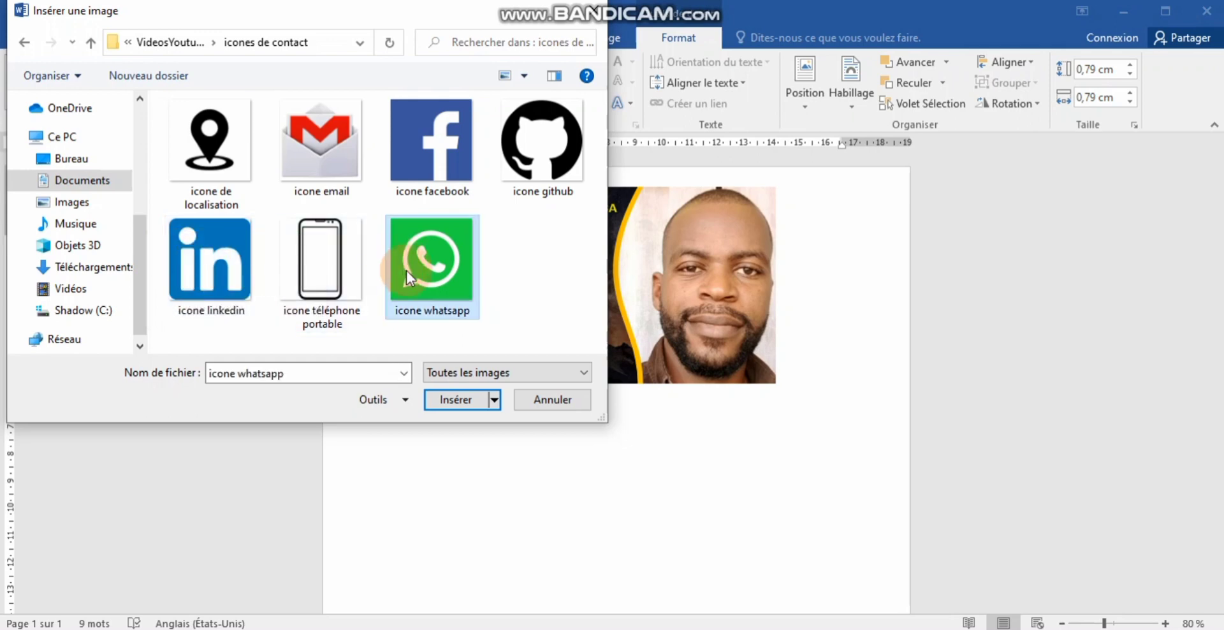
click(445, 399)
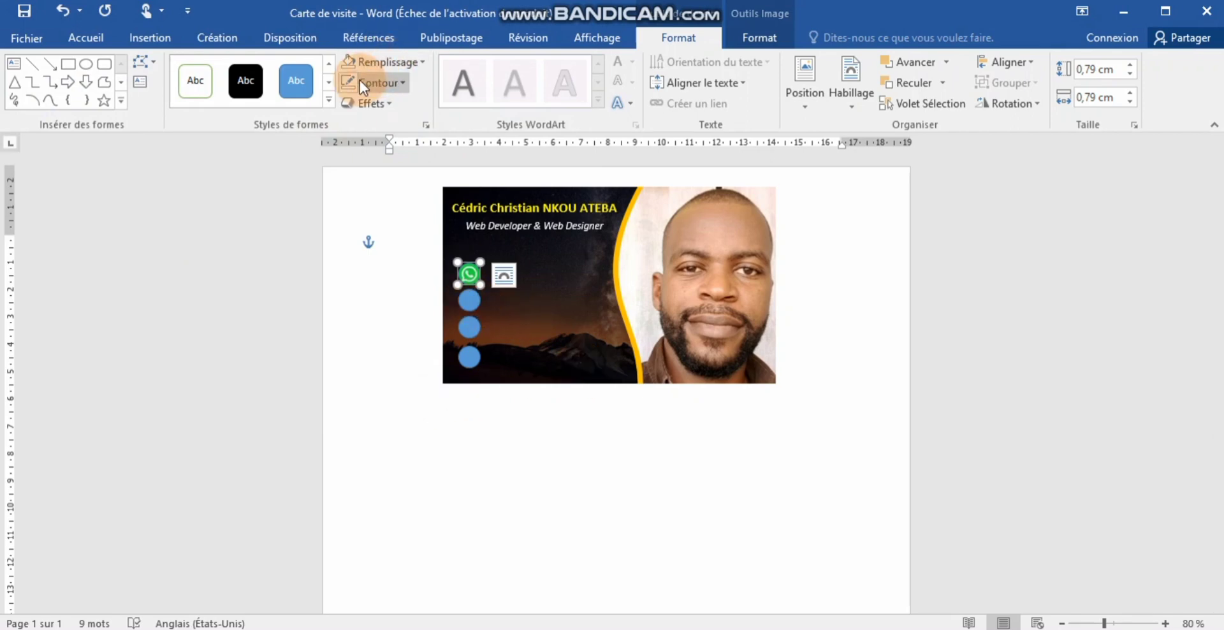
- Set the WhatsApp icon's outline to Sans contour
click(406, 82)
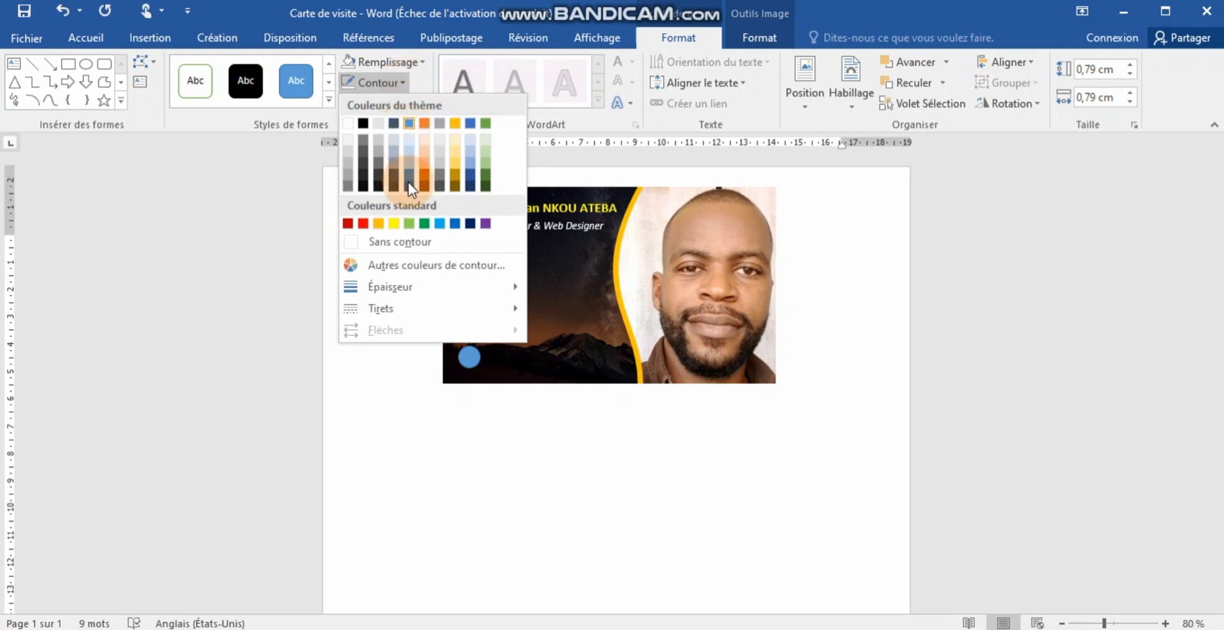
click(410, 241)
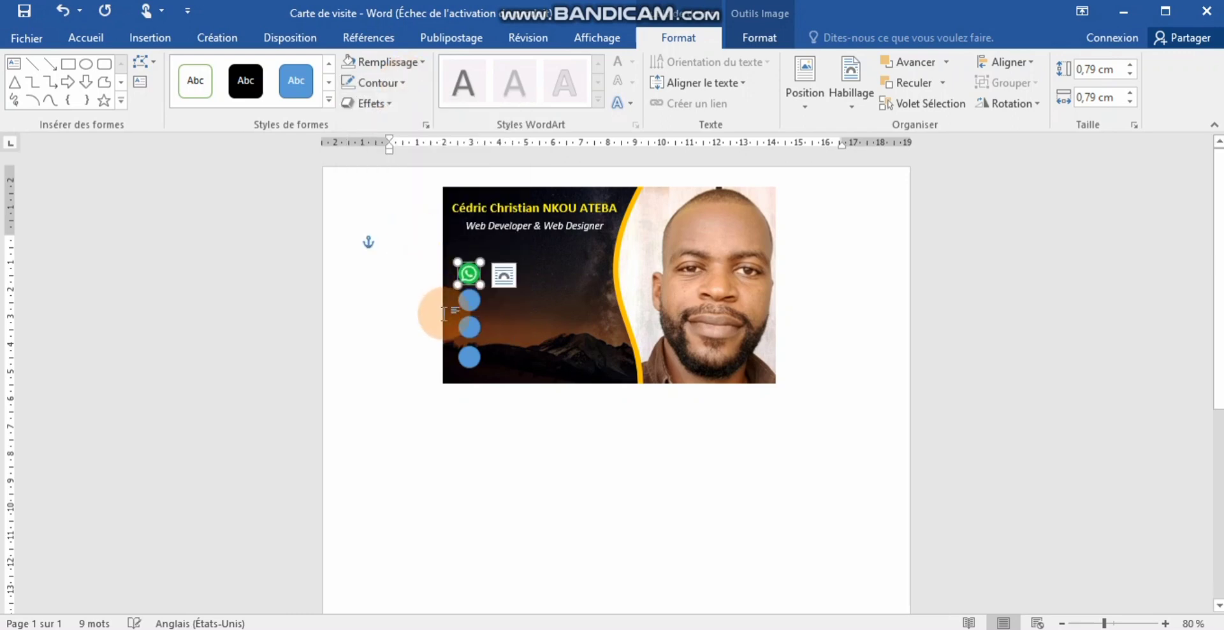
click(469, 300)
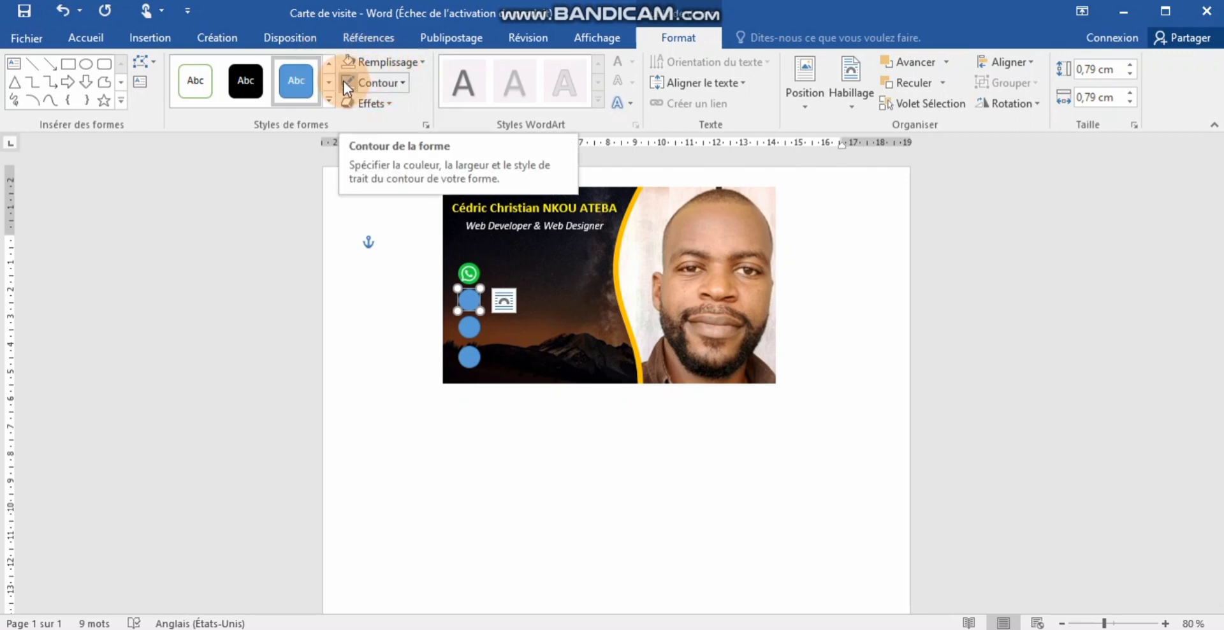
- Fill the second circle with the 'icone de localisation' picture from the contact icons folder
click(416, 68)
click(402, 262)
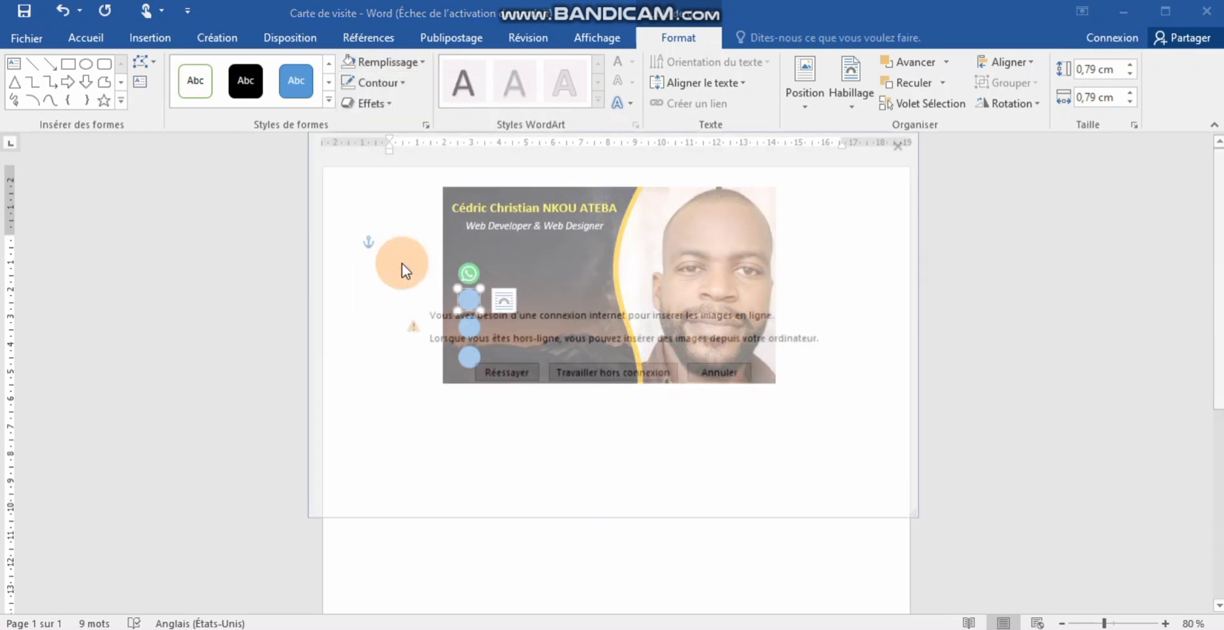
click(561, 370)
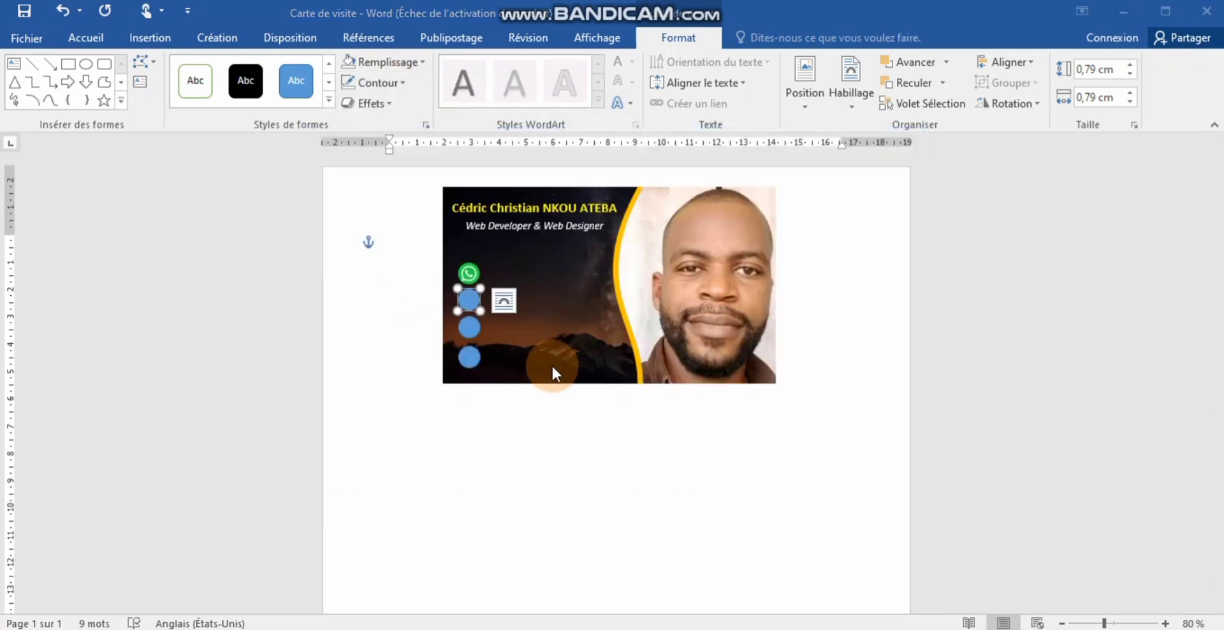
click(434, 147)
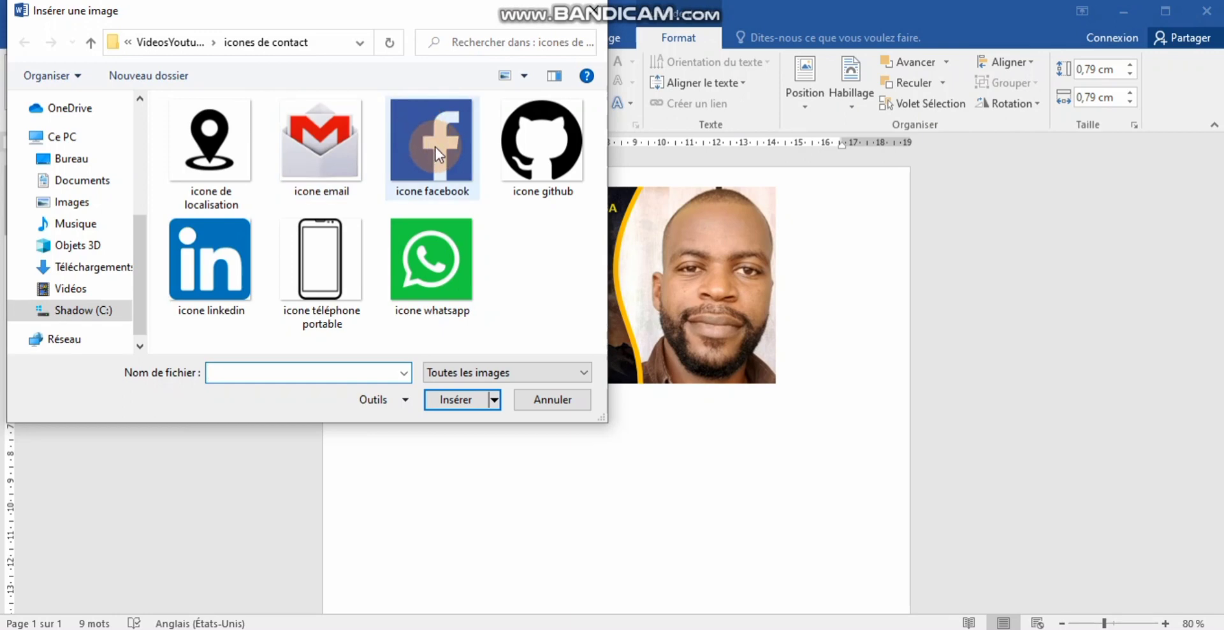
click(219, 151)
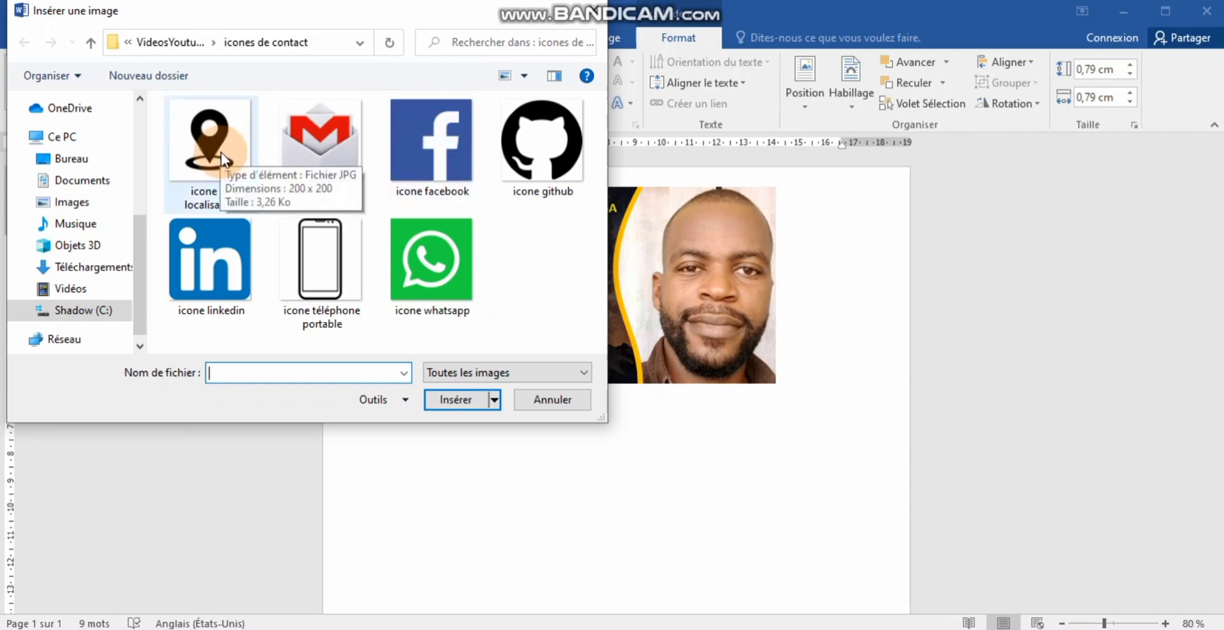
click(223, 158)
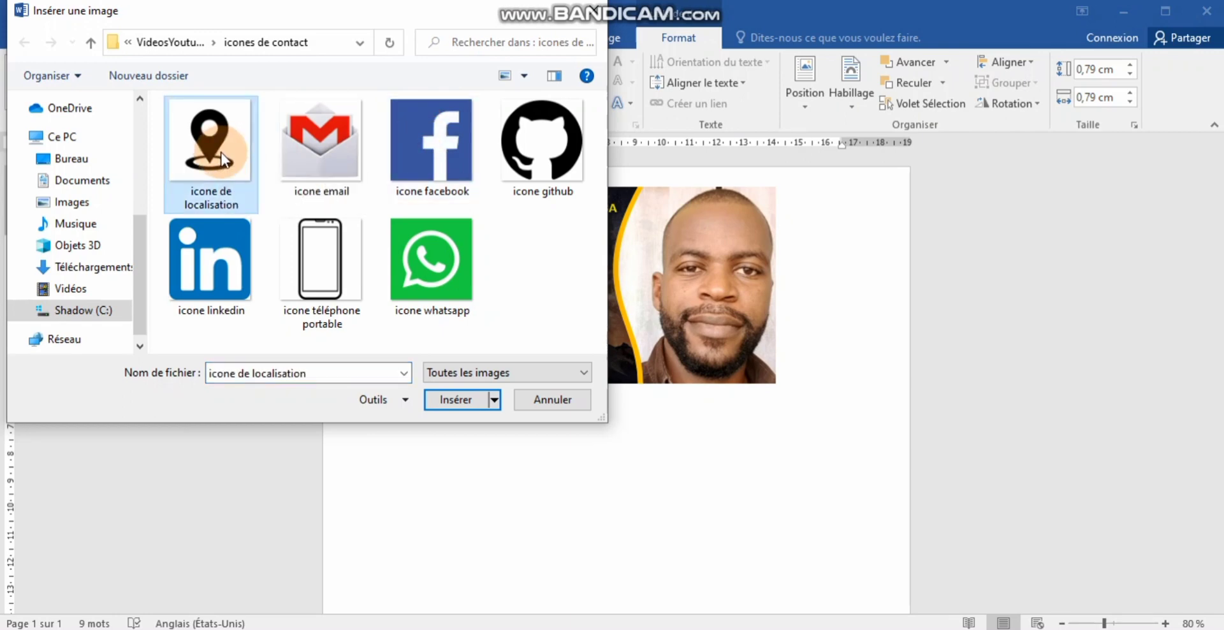
click(446, 401)
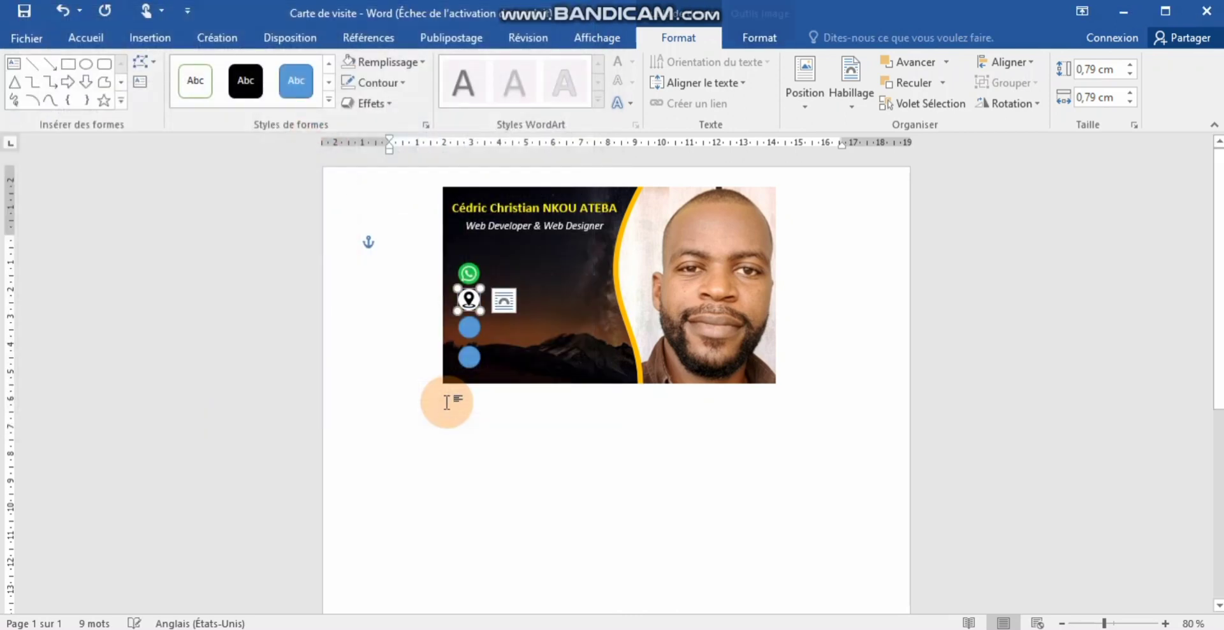
click(472, 326)
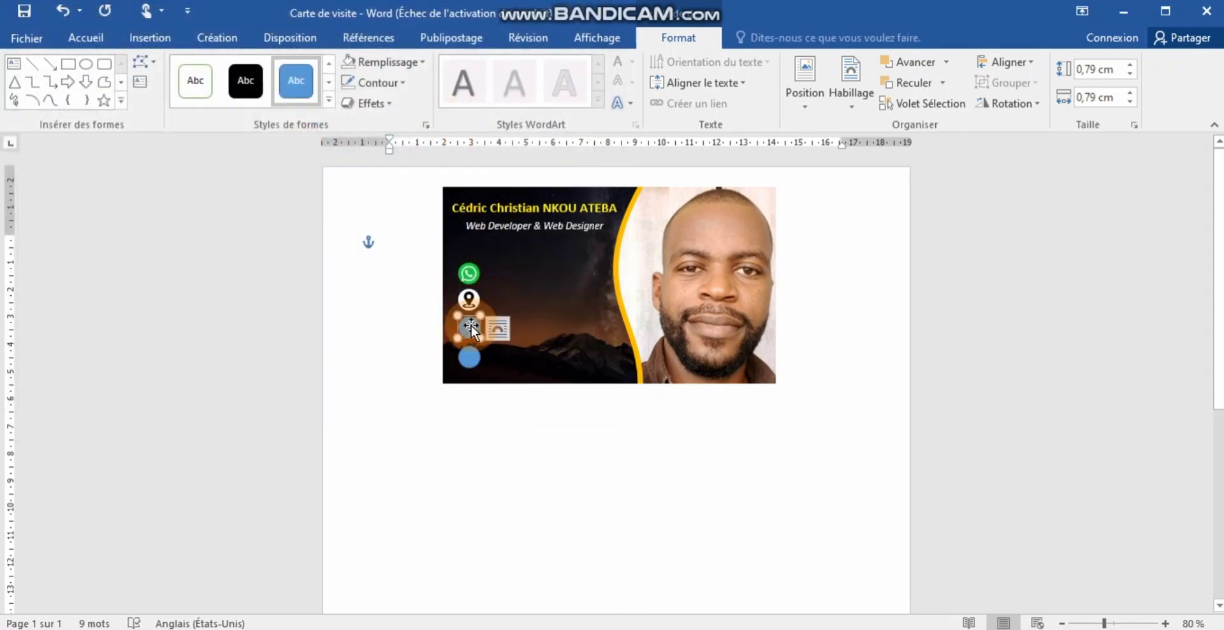
- Fill the third circle with the 'icone linkedin' picture using Remplissage > Image
click(416, 69)
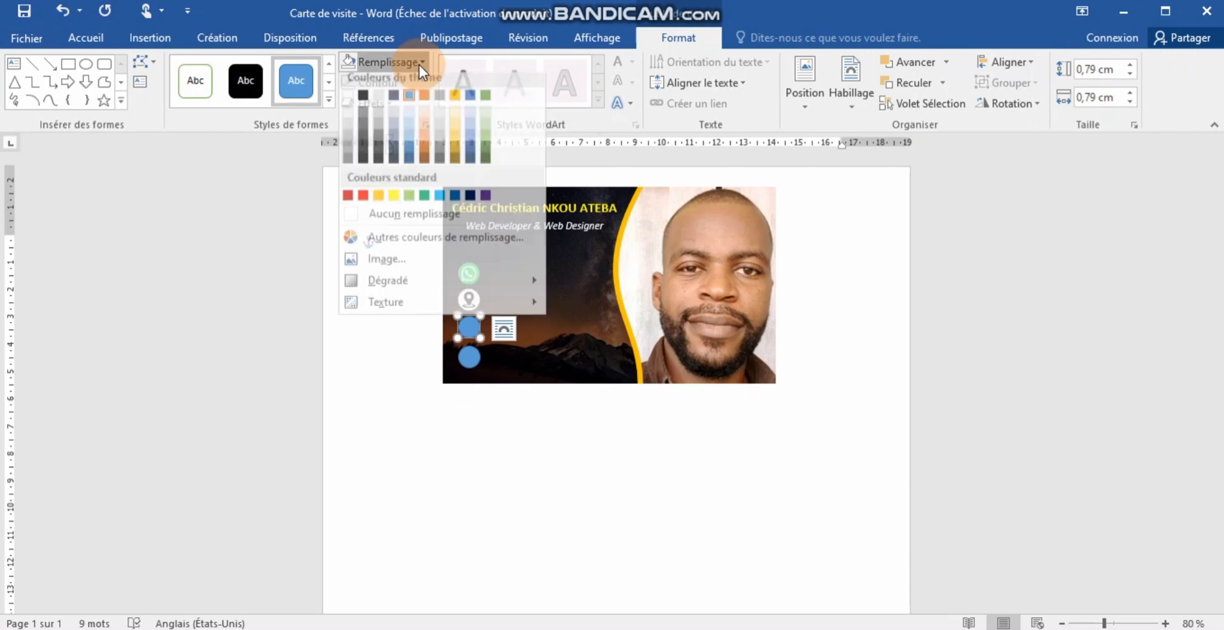
click(409, 267)
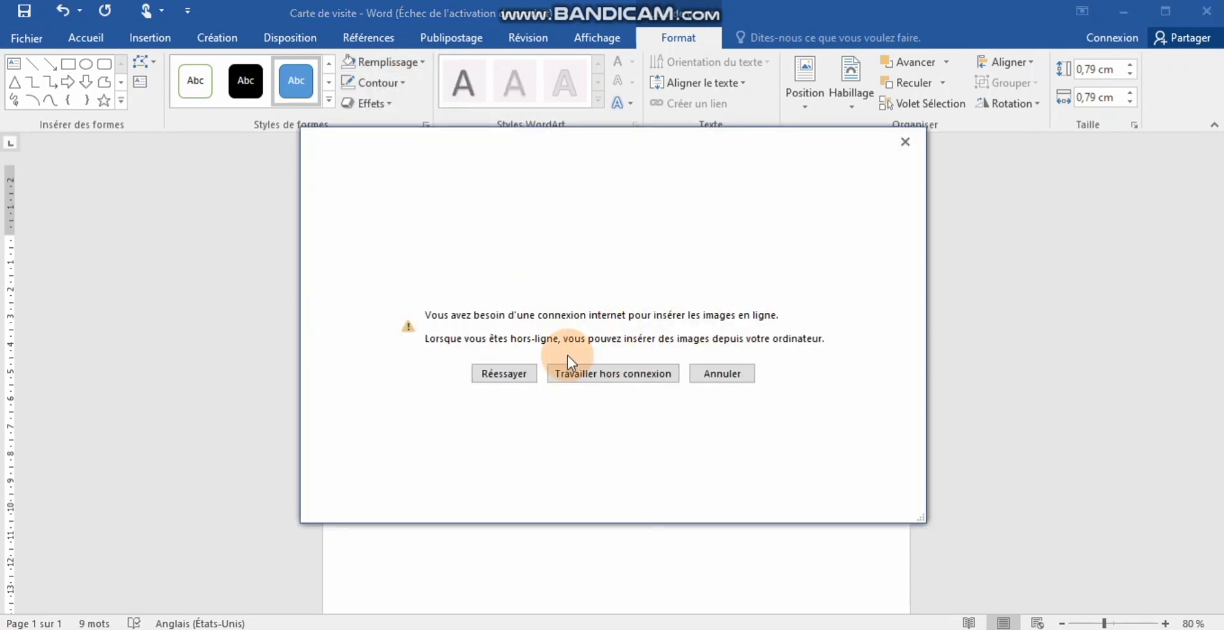
click(590, 374)
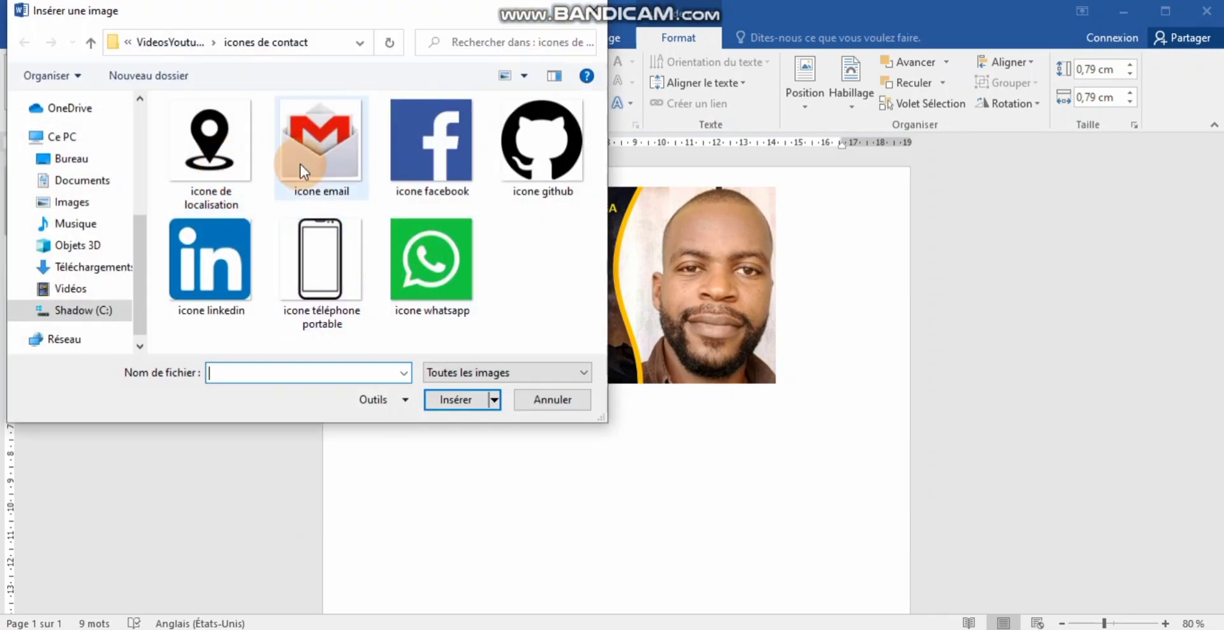
click(235, 235)
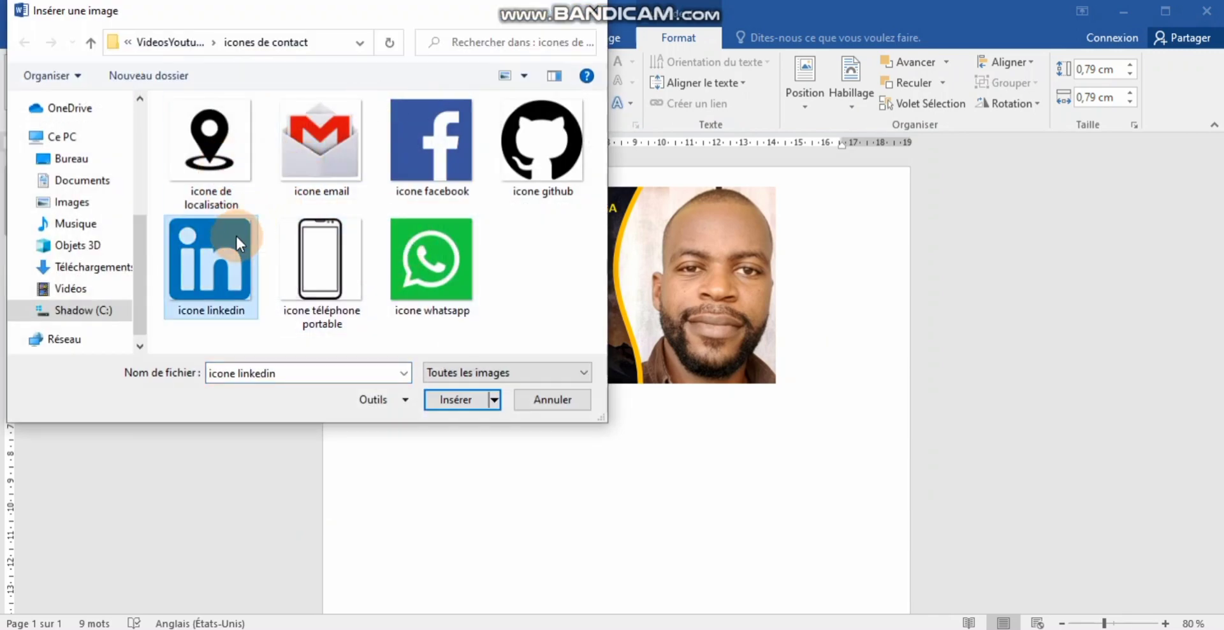
click(457, 397)
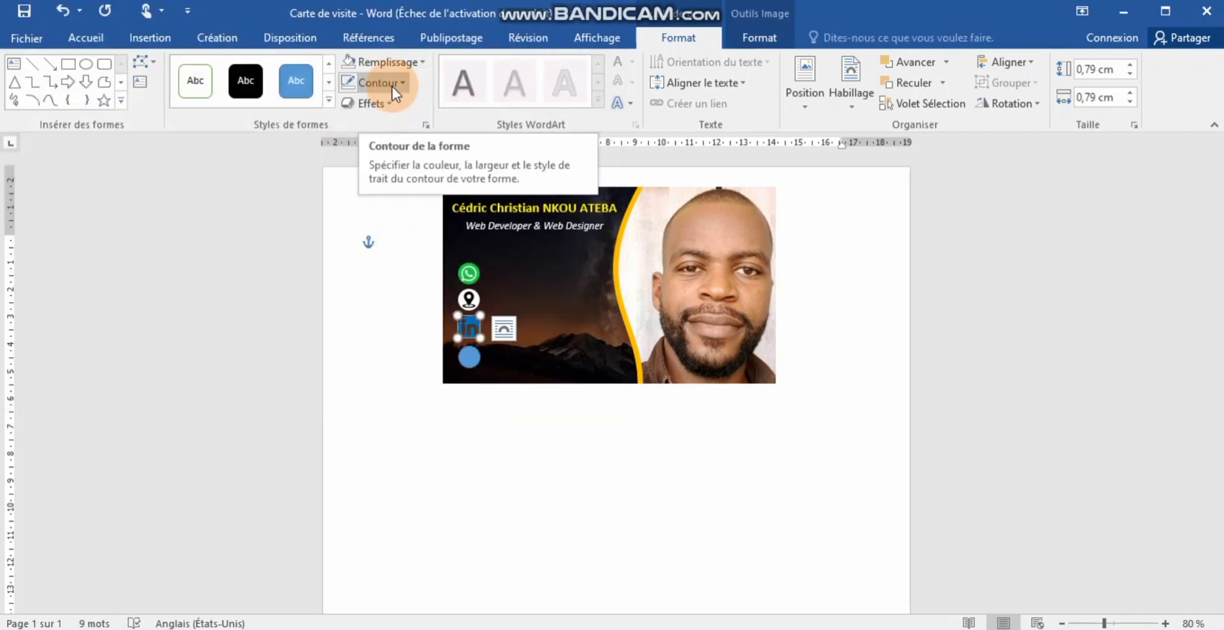
click(426, 70)
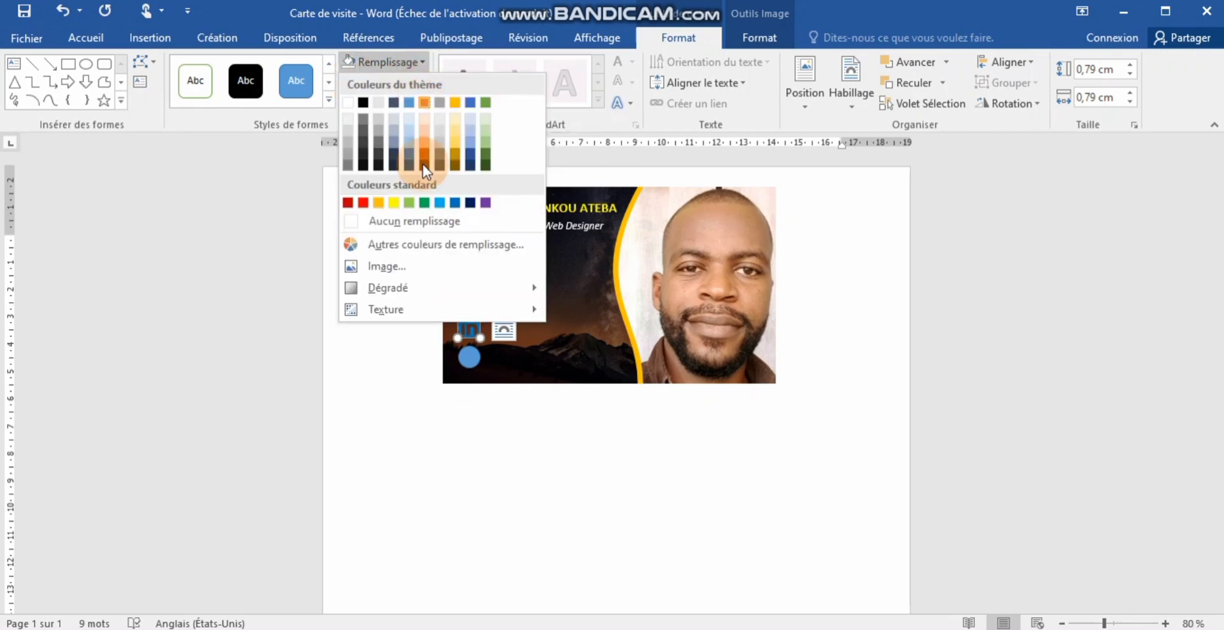
mouse_move(408, 286)
click(533, 376)
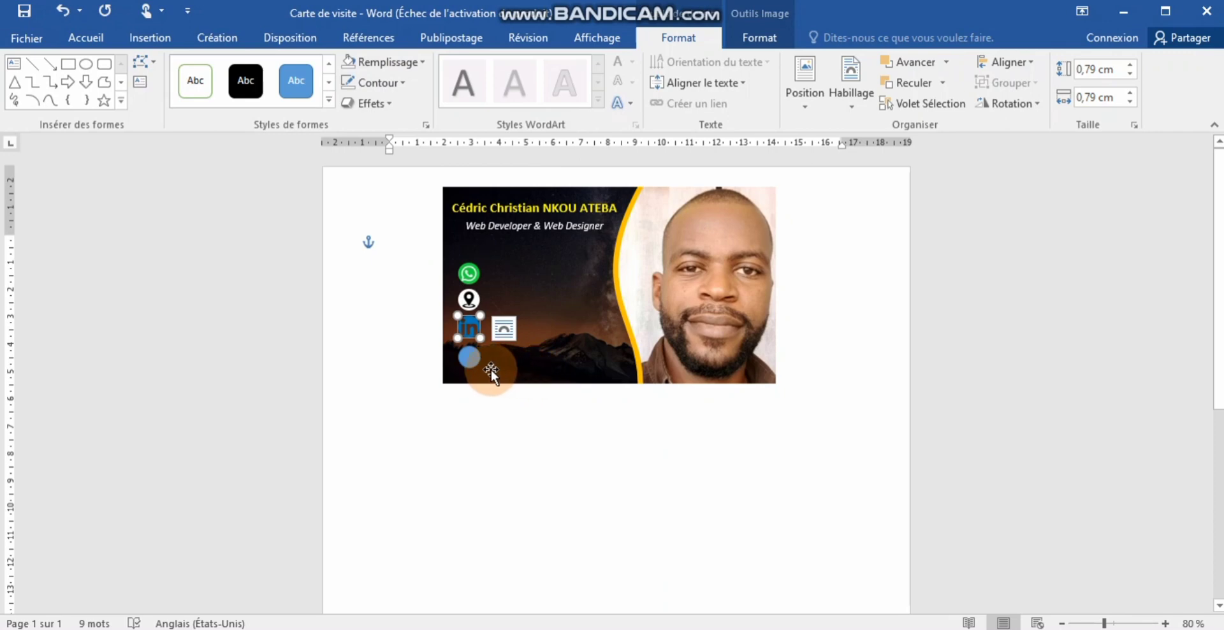
click(472, 358)
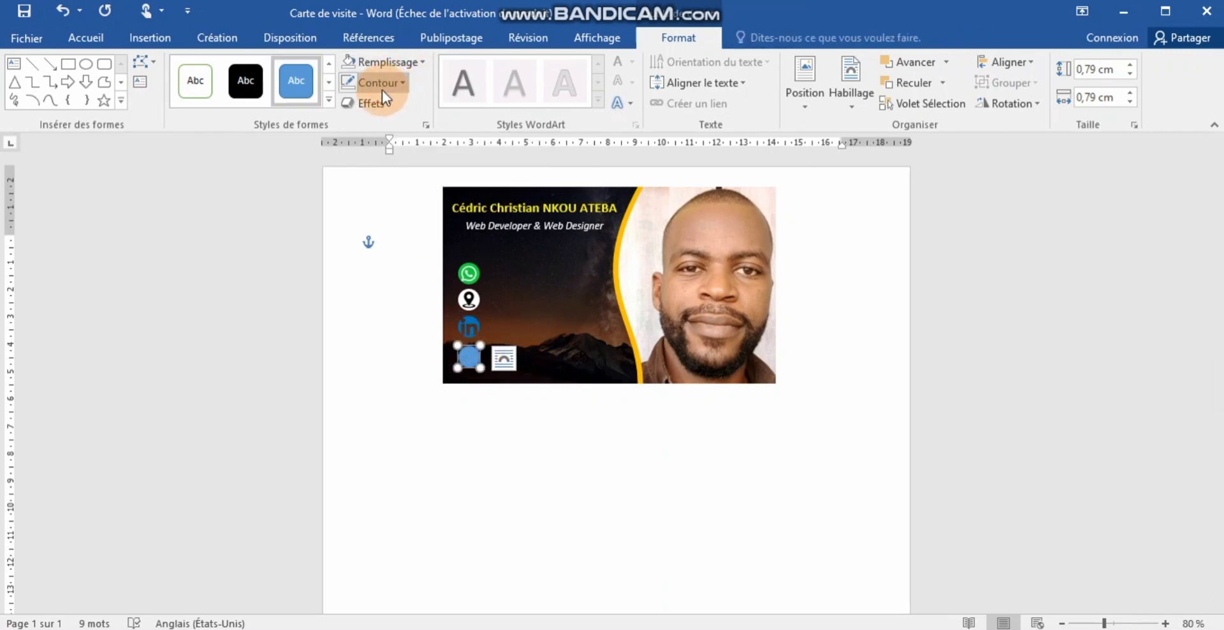
- Fill the bottom circle with the 'icone email' picture
click(422, 61)
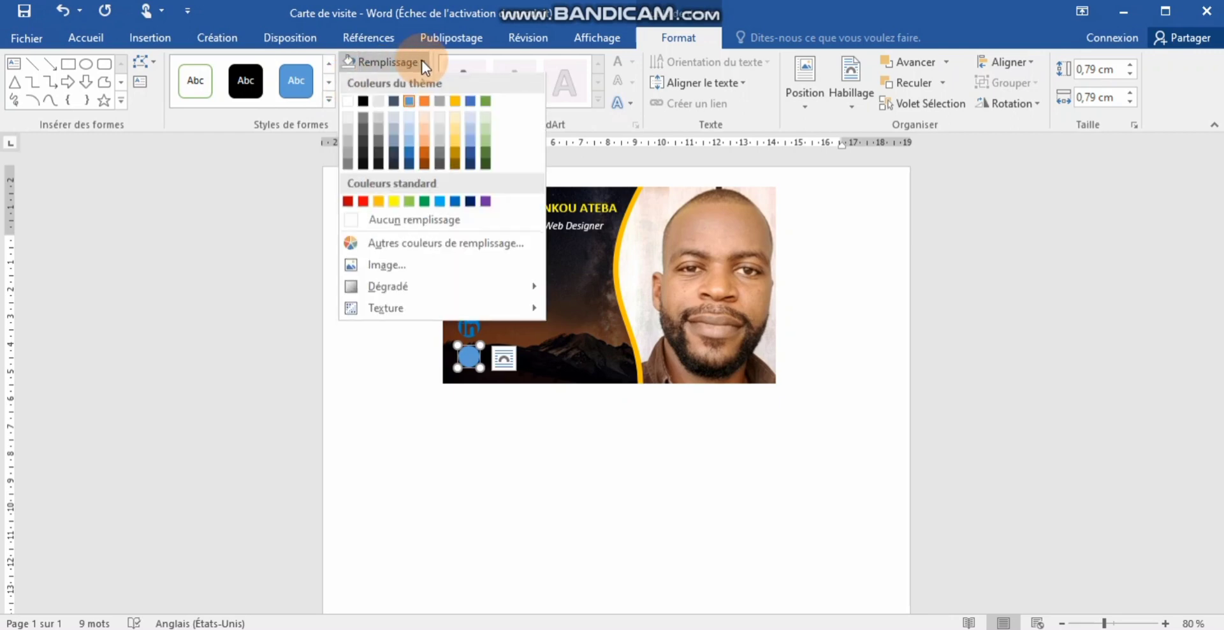
click(386, 267)
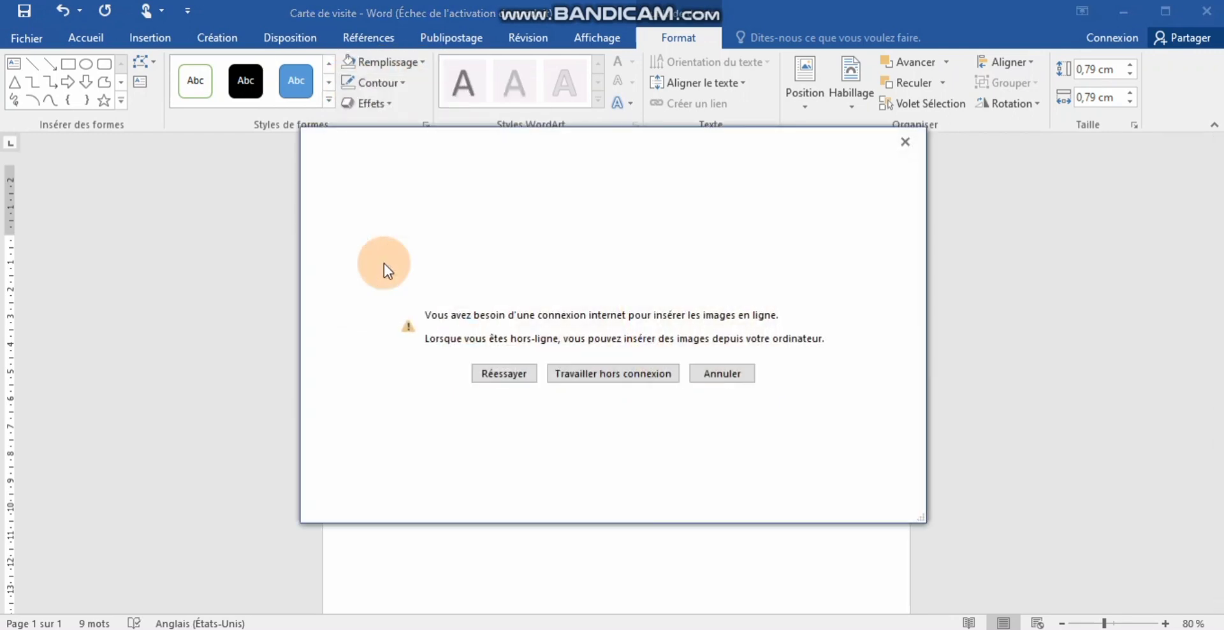
click(582, 378)
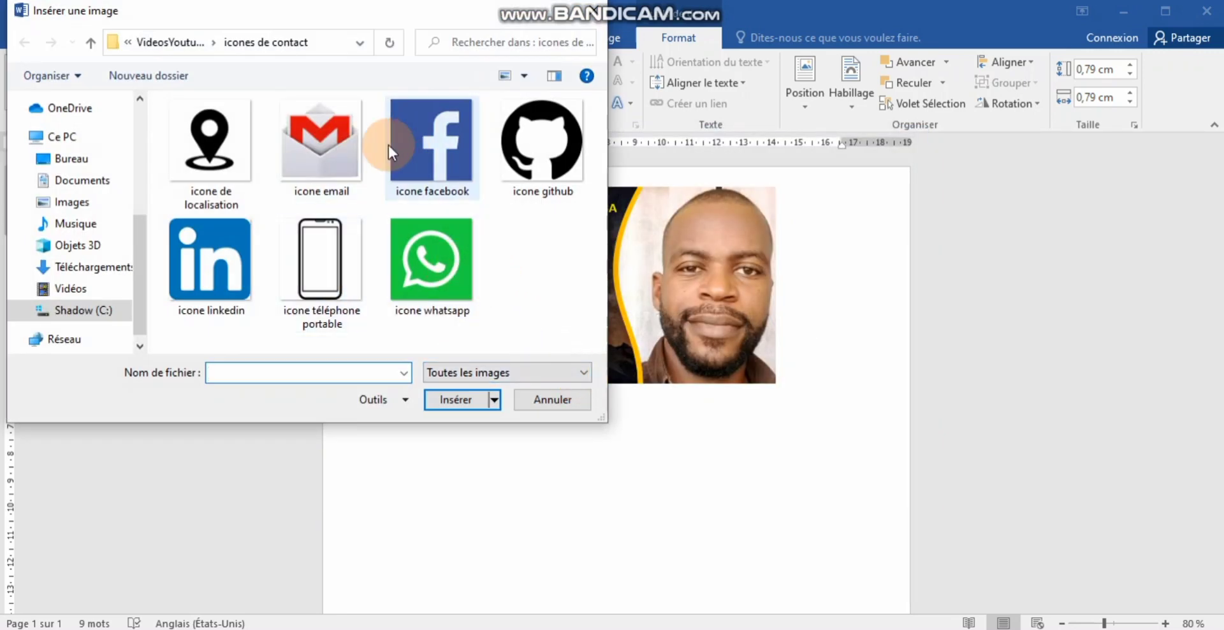
click(326, 158)
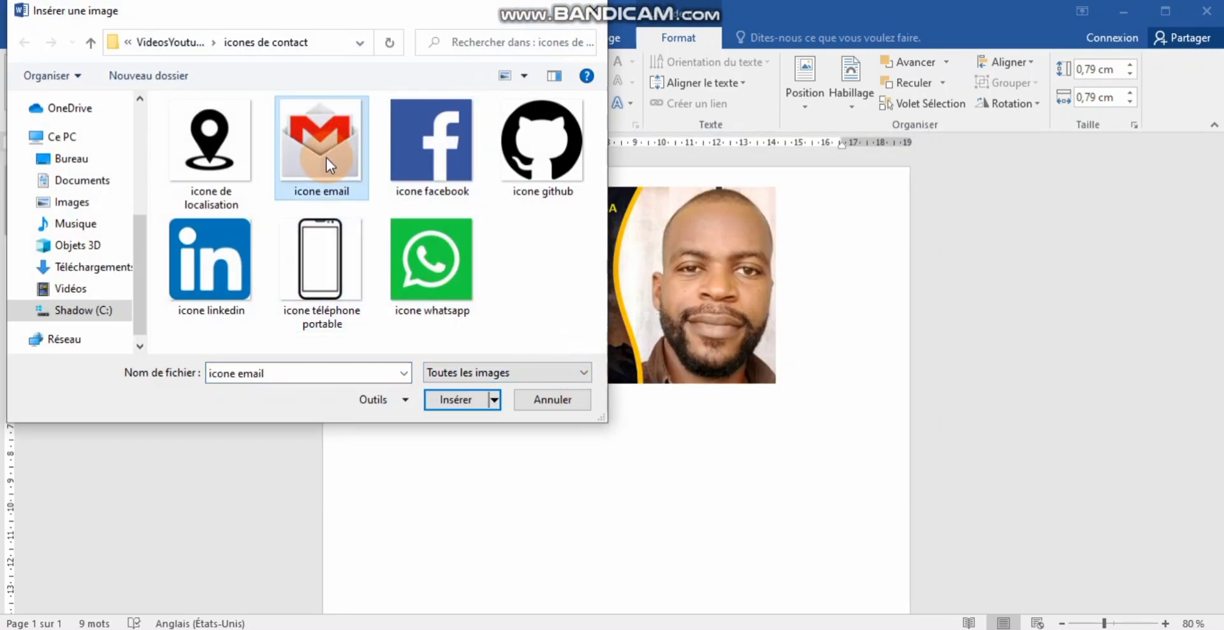
click(455, 399)
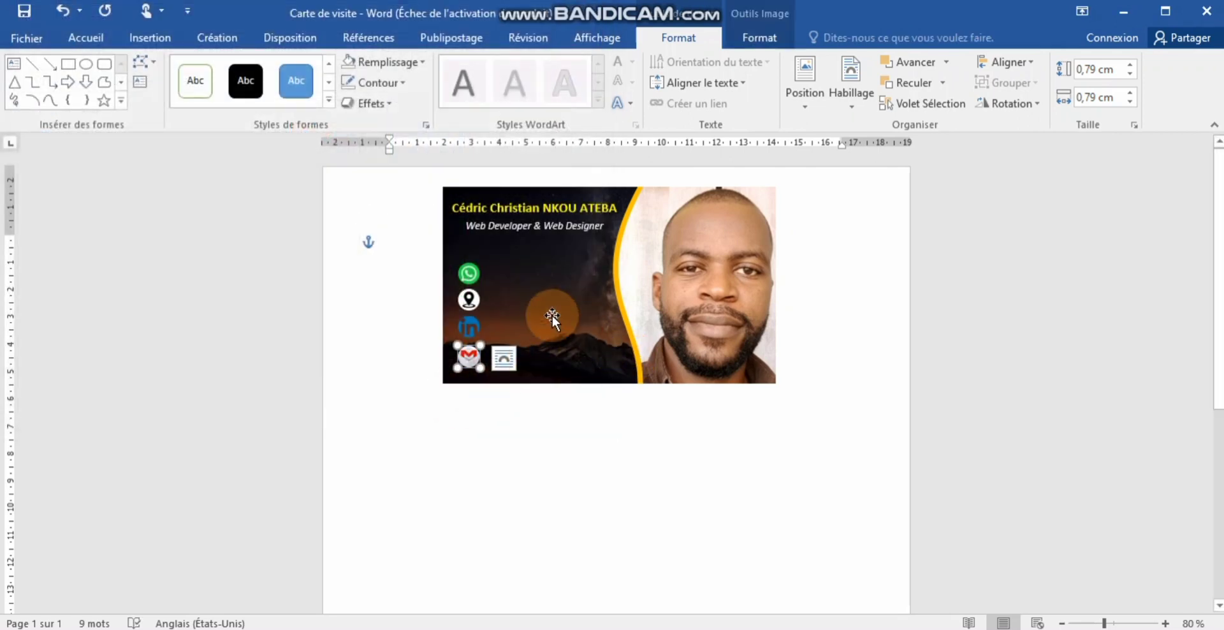
click(470, 329)
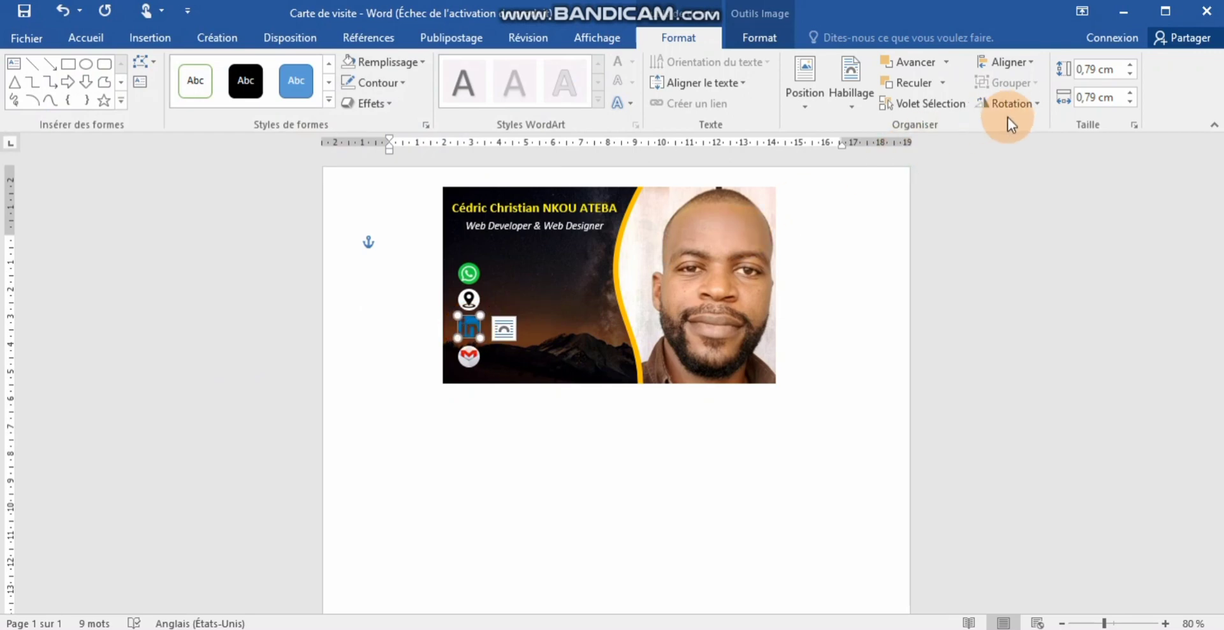
- Crop the LinkedIn picture with Rogner > Remplir so it fills its circle
click(763, 40)
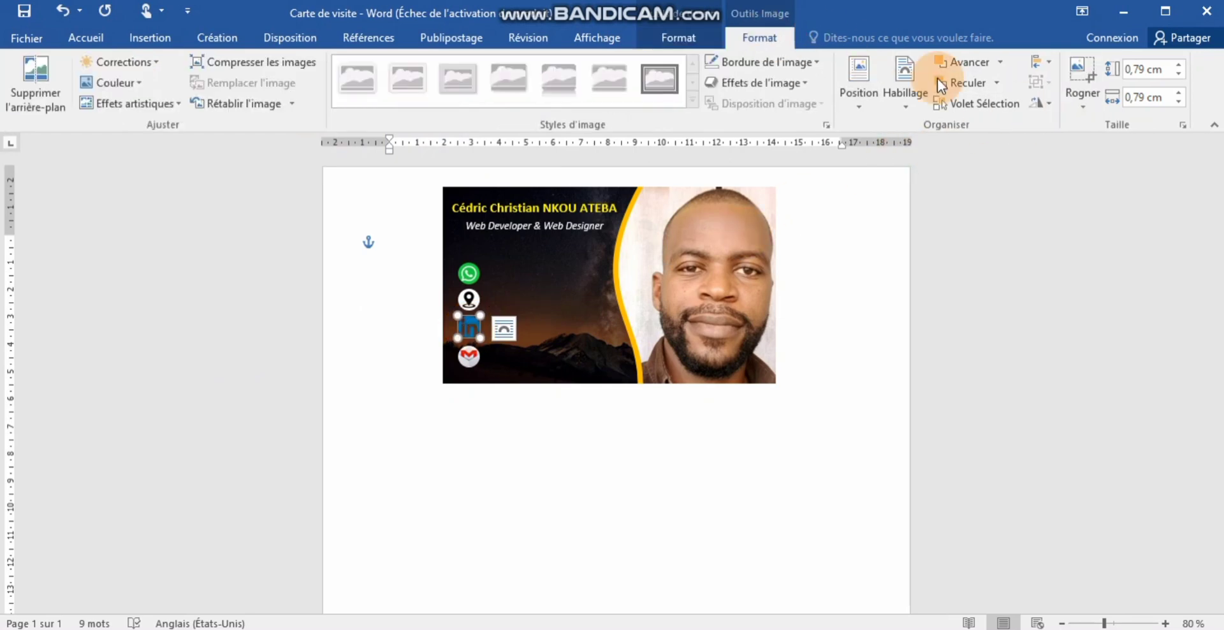
click(1081, 107)
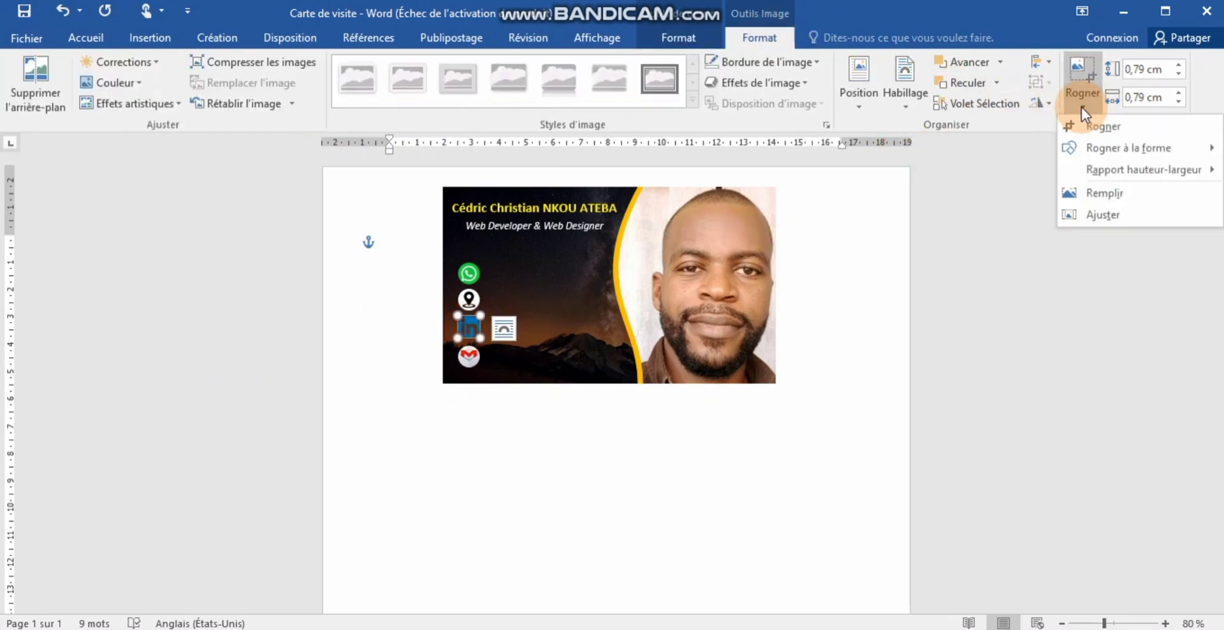
click(1115, 195)
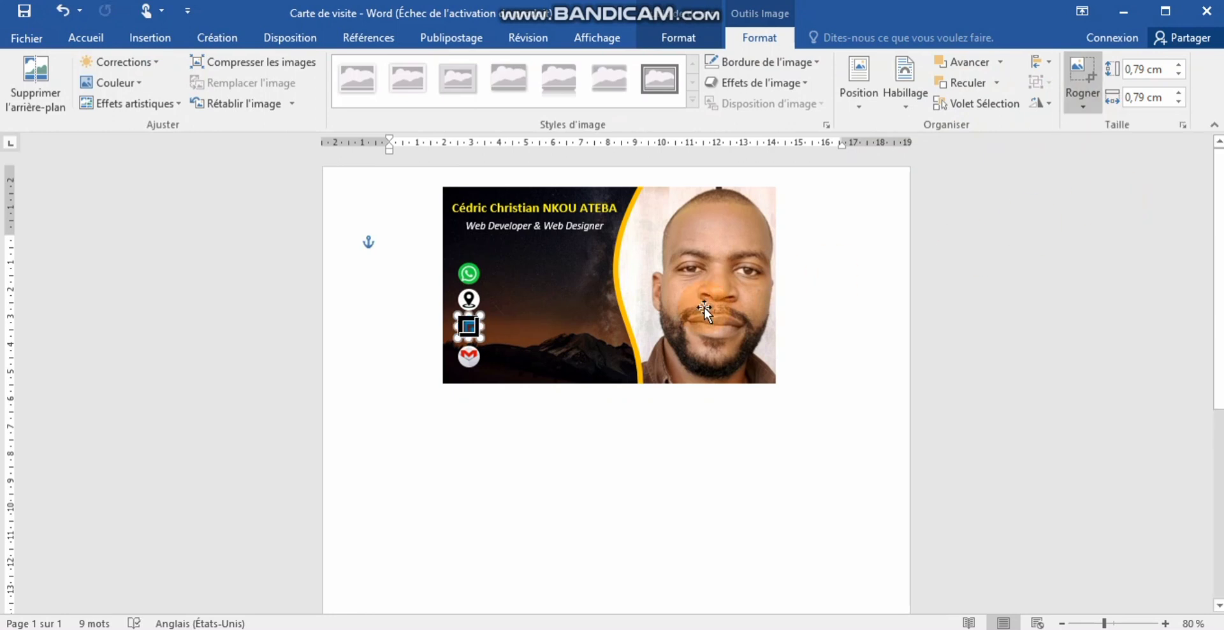
click(576, 339)
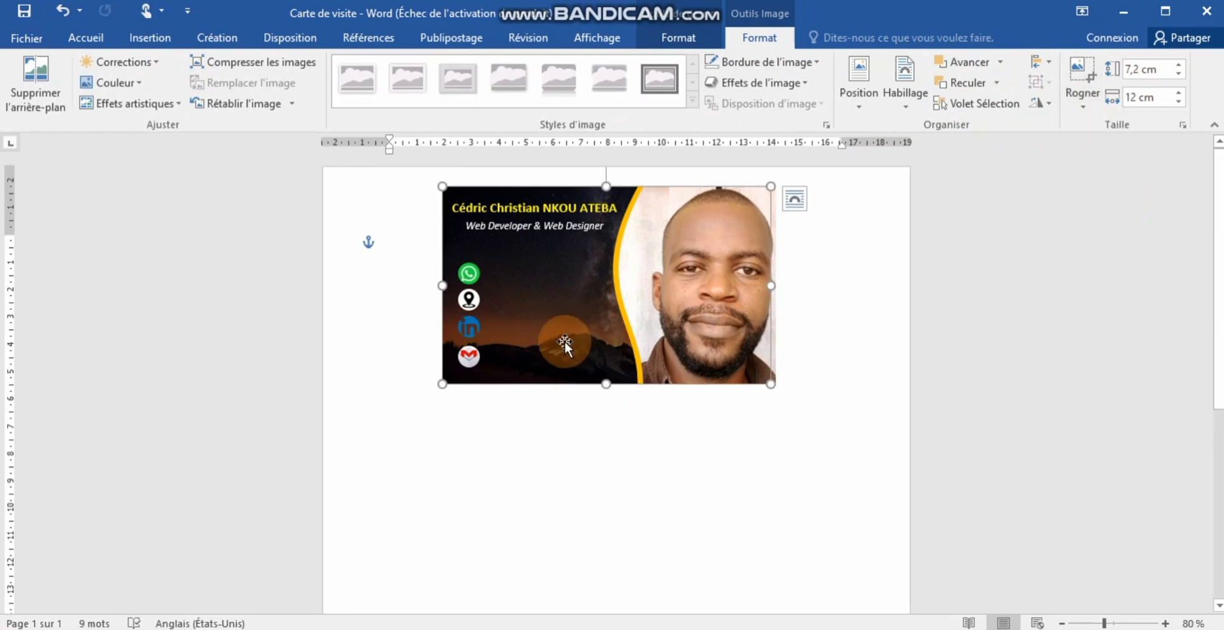
click(469, 356)
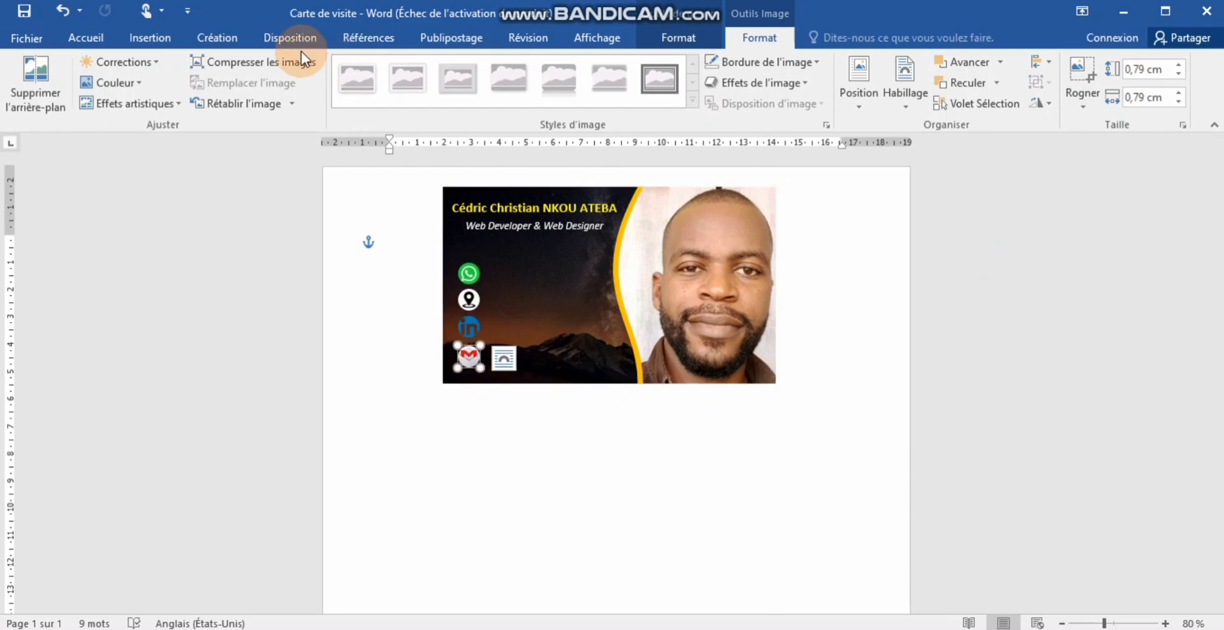
click(671, 41)
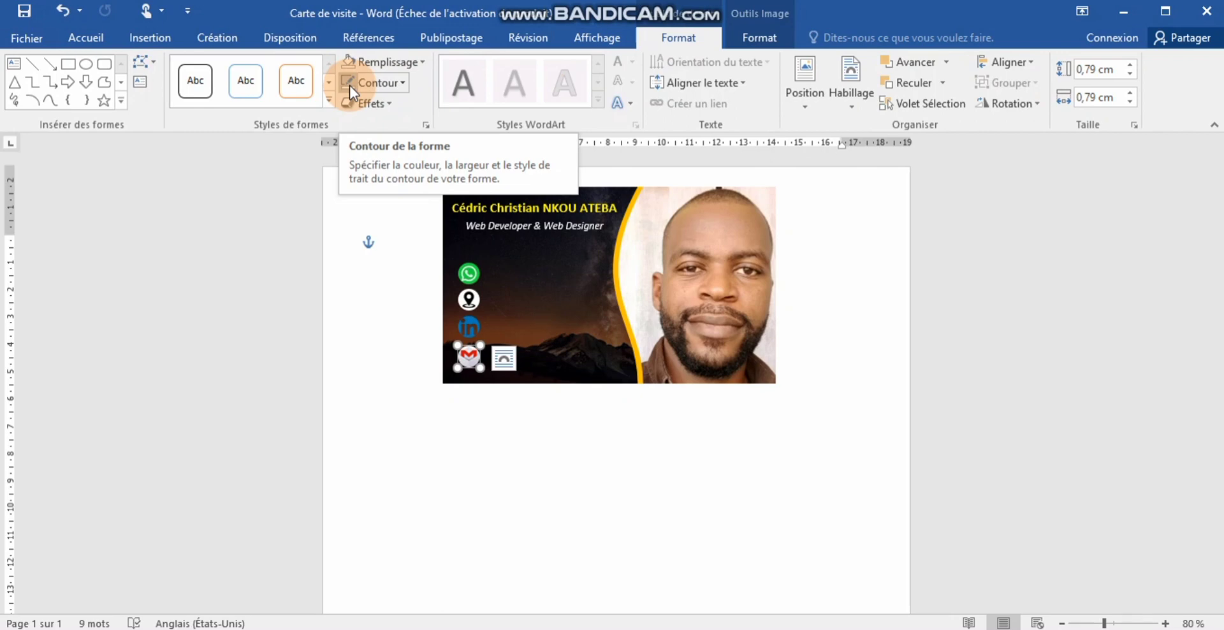
click(407, 83)
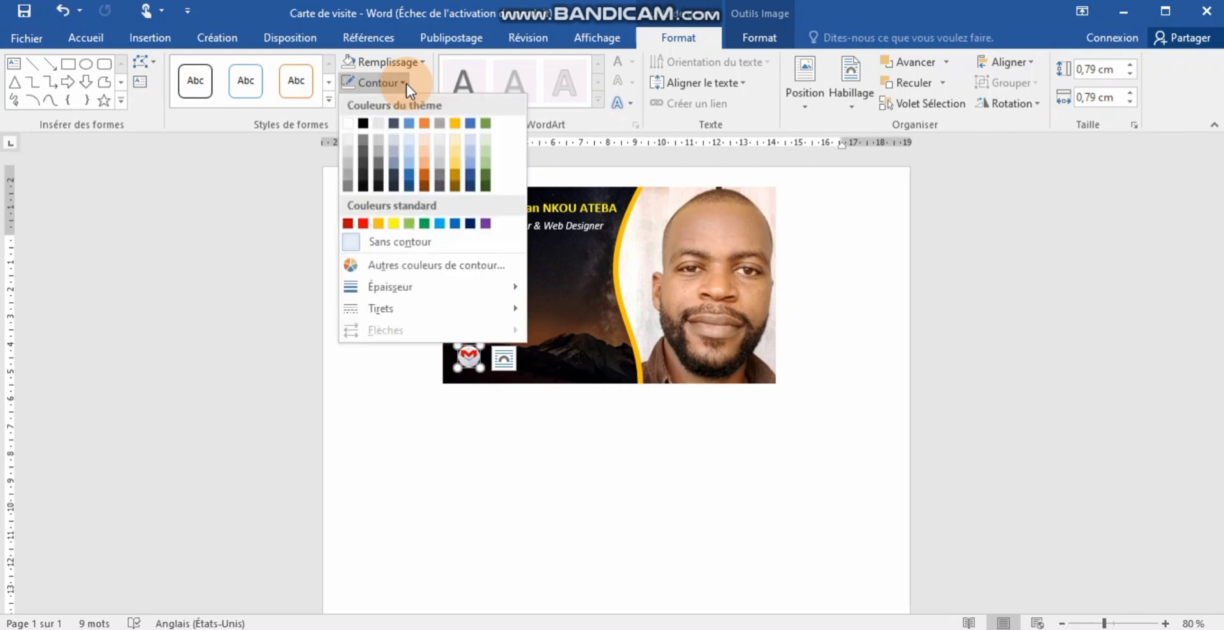
click(259, 208)
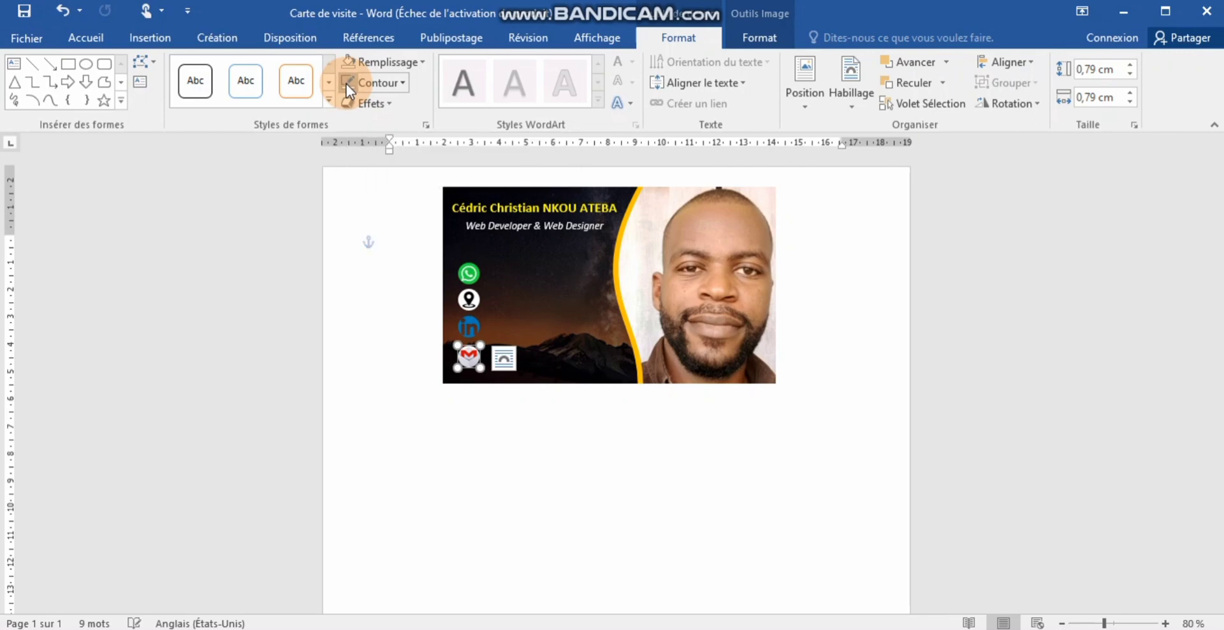
click(563, 358)
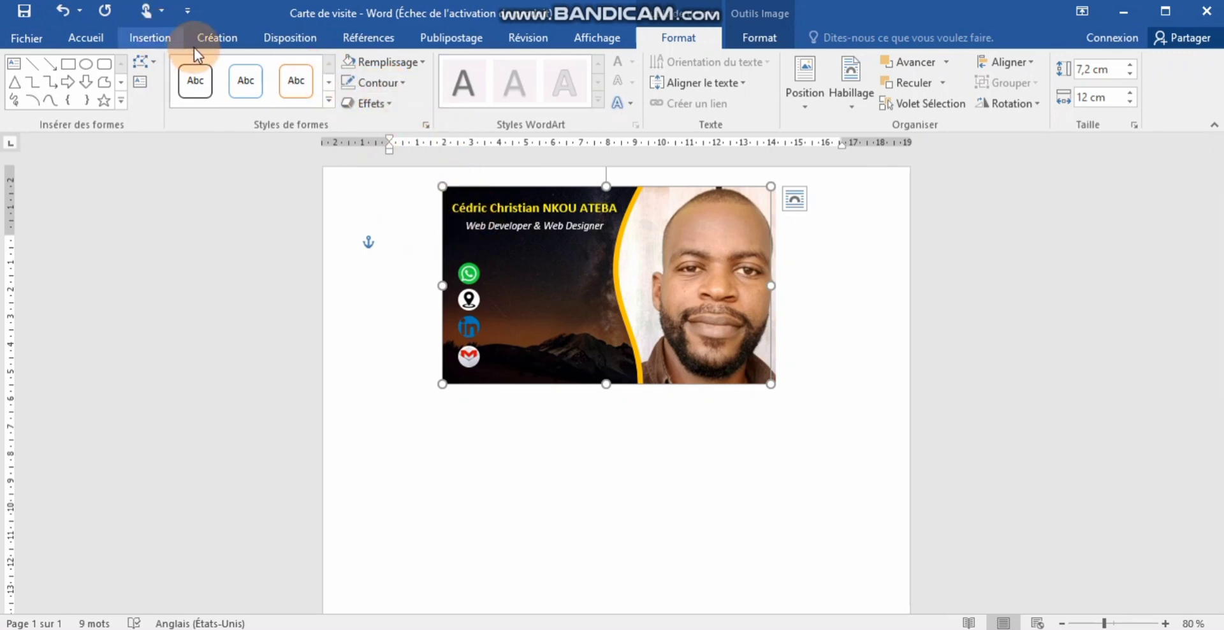
- Draw a rectangle bar beside the WhatsApp icon
click(151, 39)
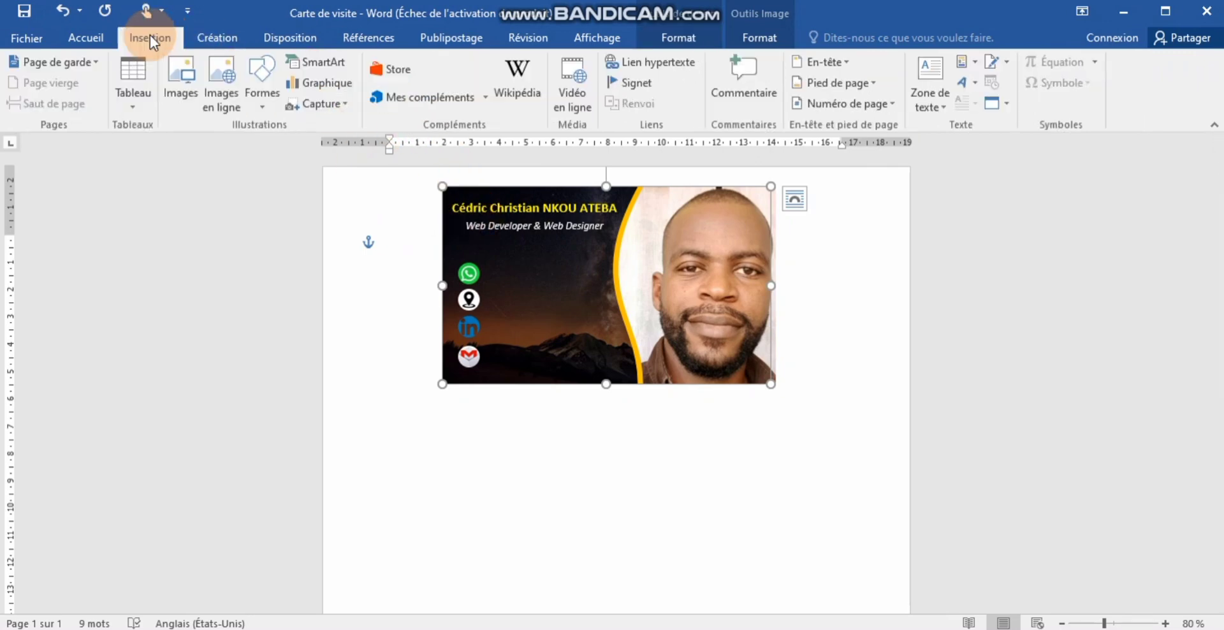
click(262, 79)
click(309, 154)
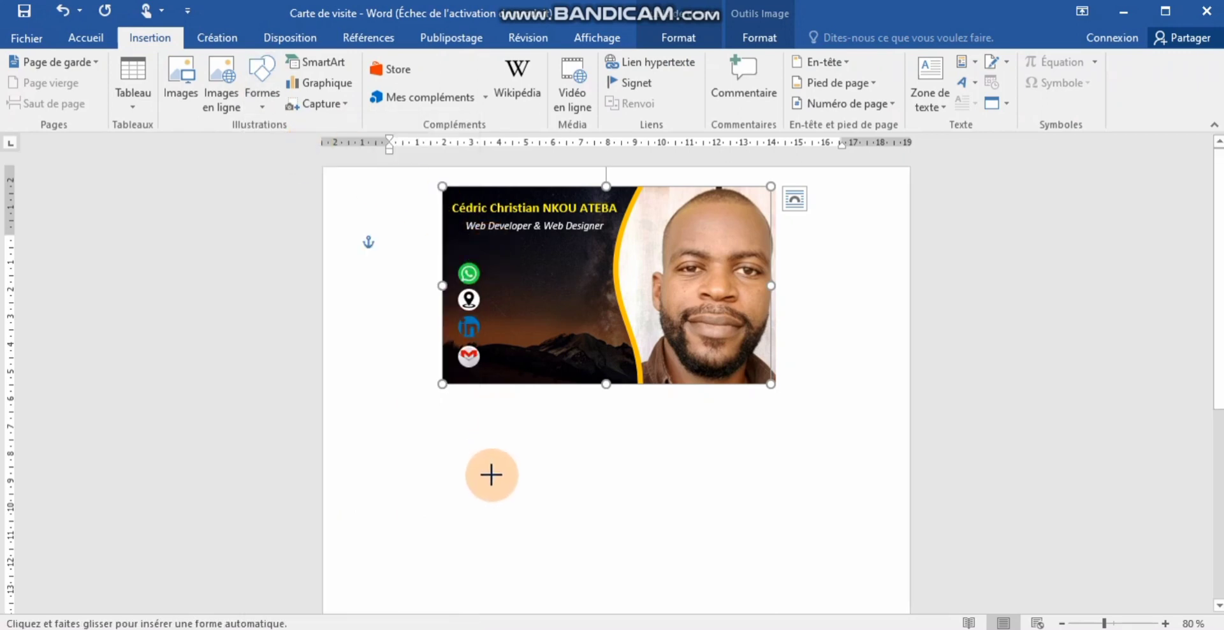
drag(491, 474, 599, 273)
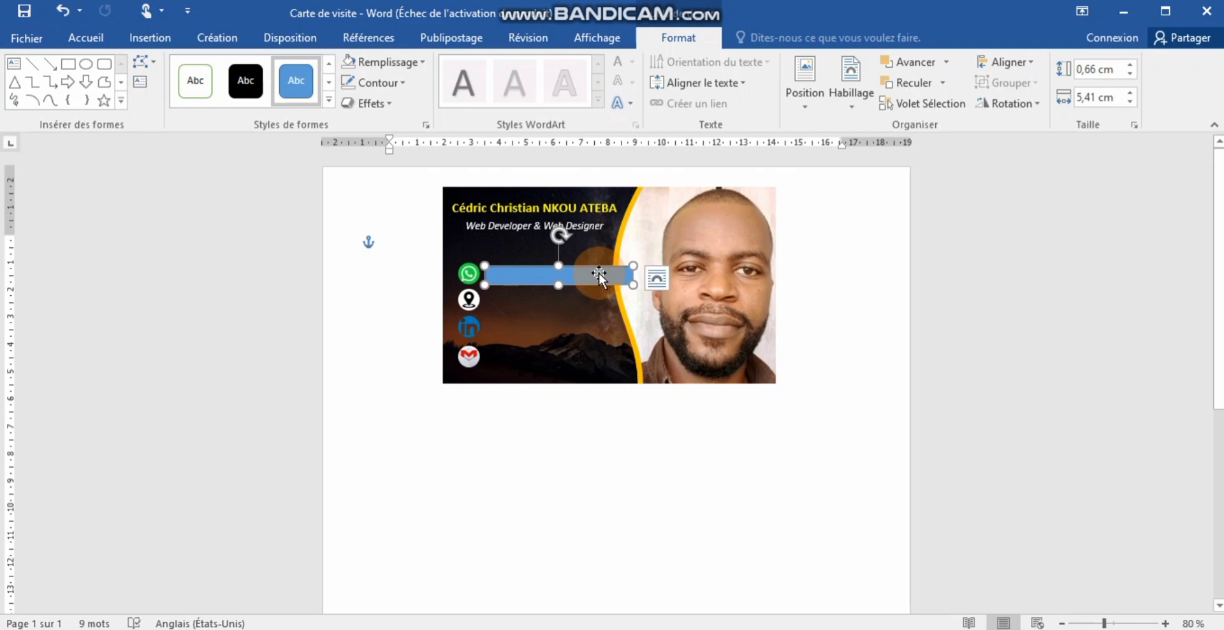
- Zoom in and shorten the bar so it ends just before the photo's yellow curve
drag(633, 278, 633, 279)
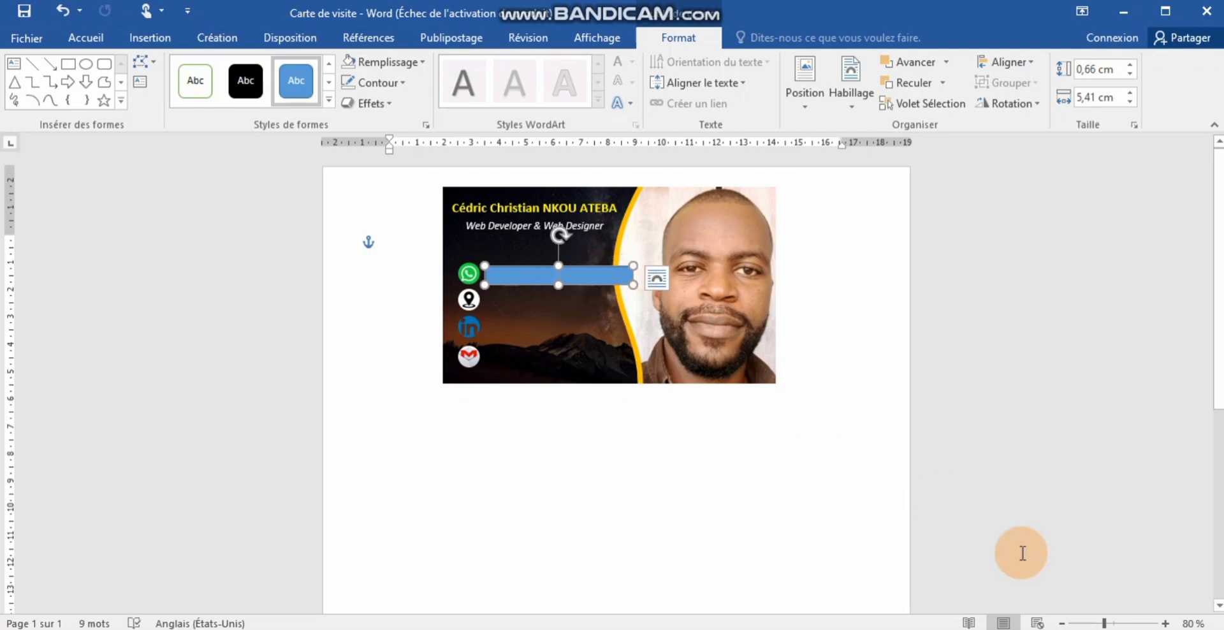
click(1165, 623)
click(1166, 623)
click(1165, 623)
click(1165, 624)
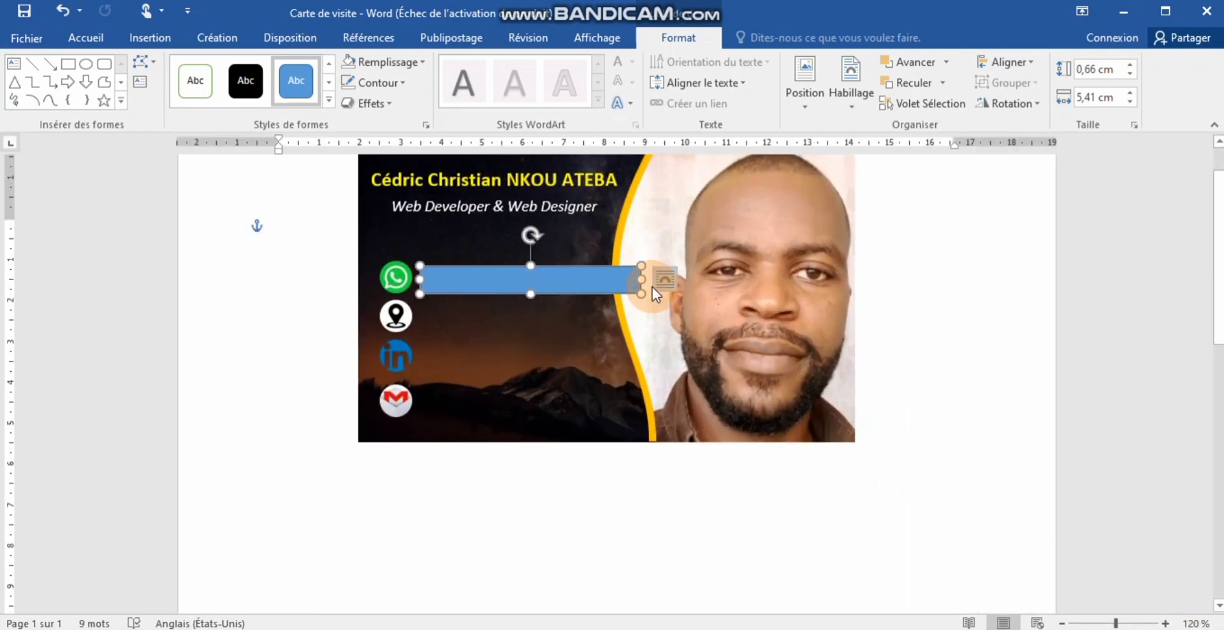
drag(639, 279, 607, 279)
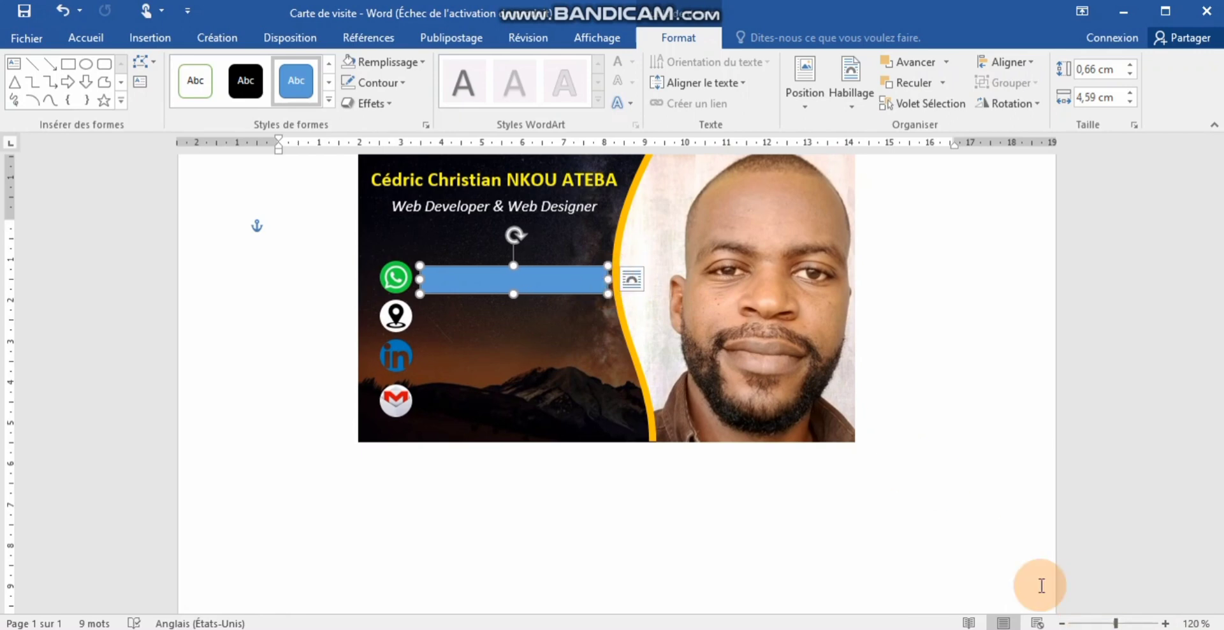
click(755, 591)
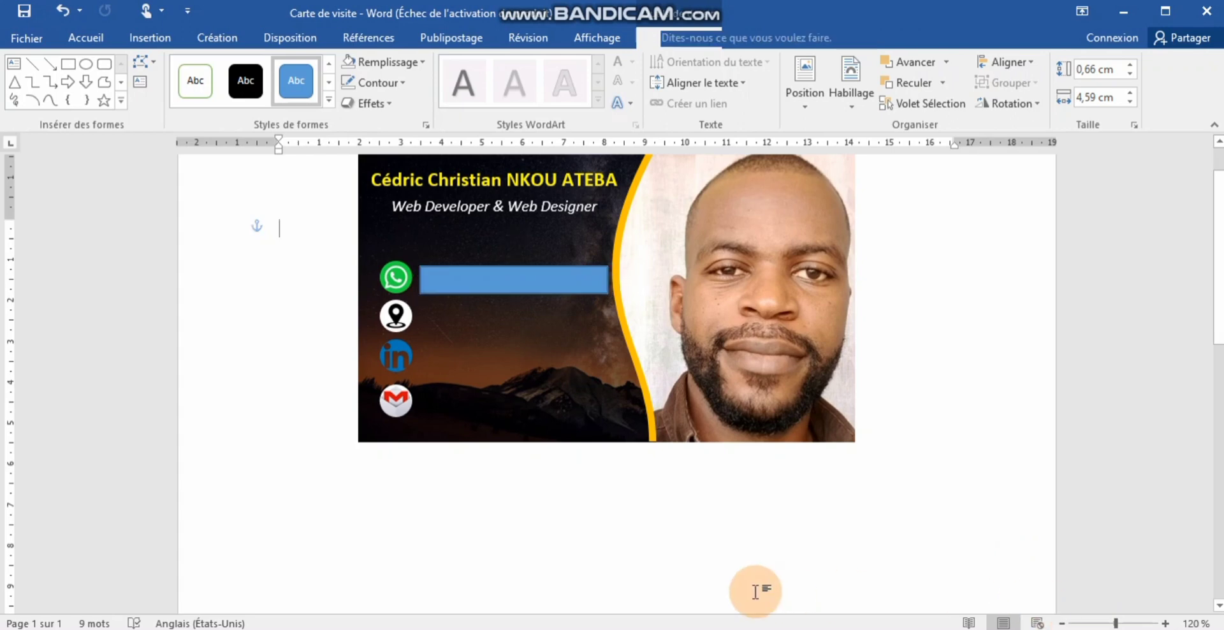
- Set the bar beside the WhatsApp icon to Aucun remplissage (no fill)
click(478, 276)
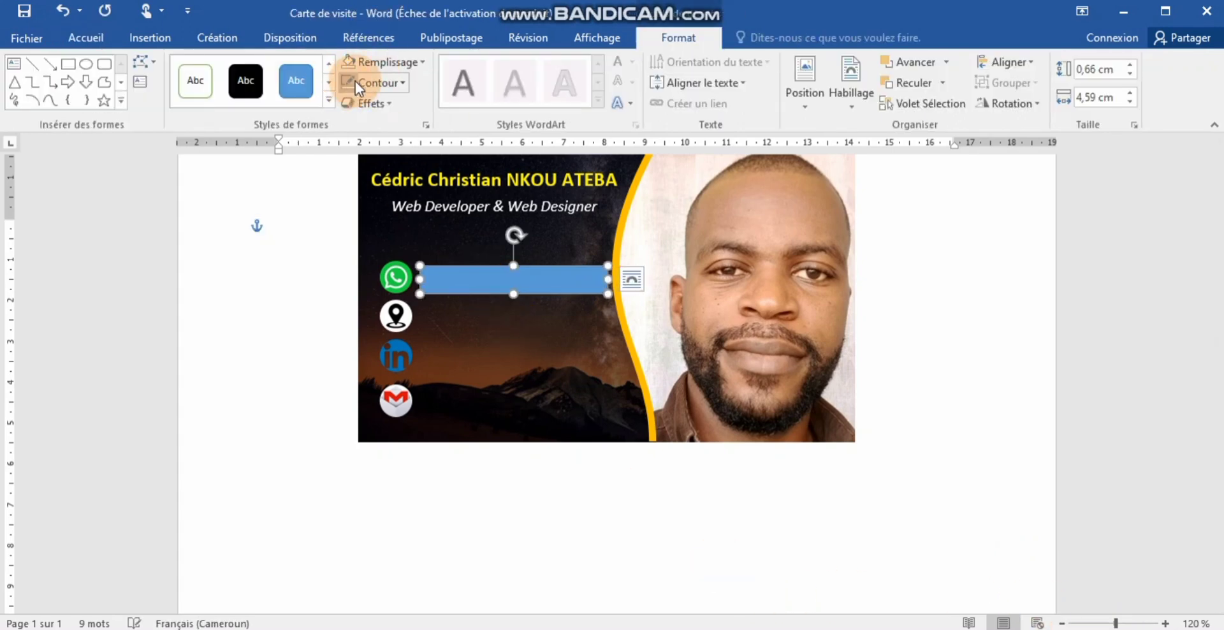
click(423, 62)
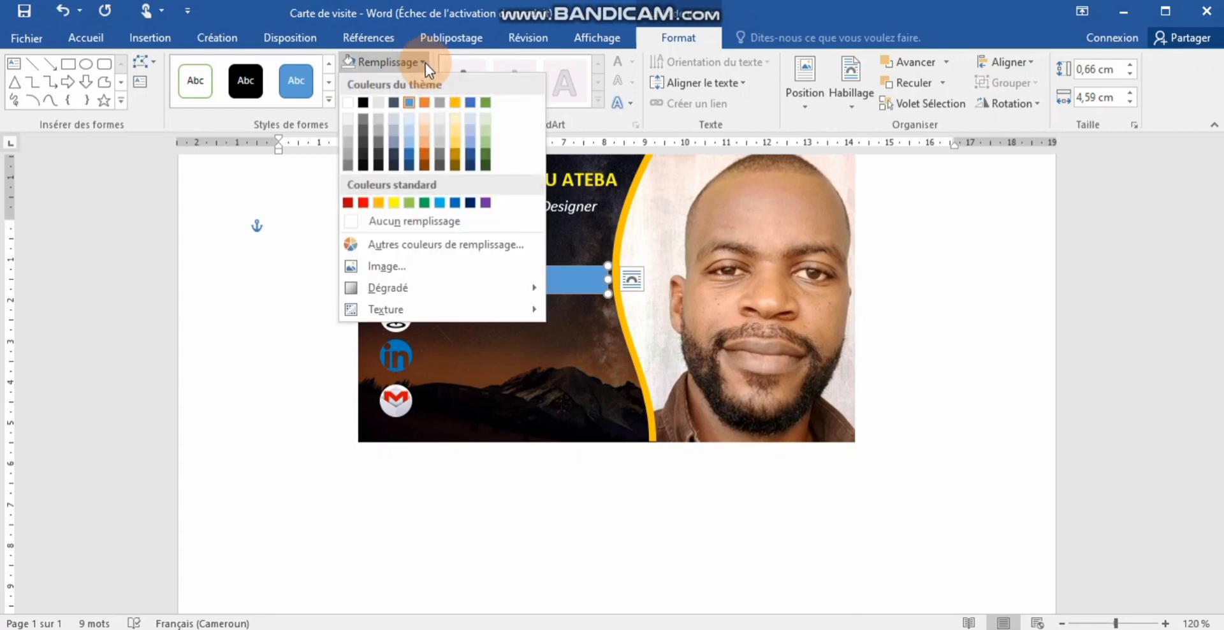
click(410, 223)
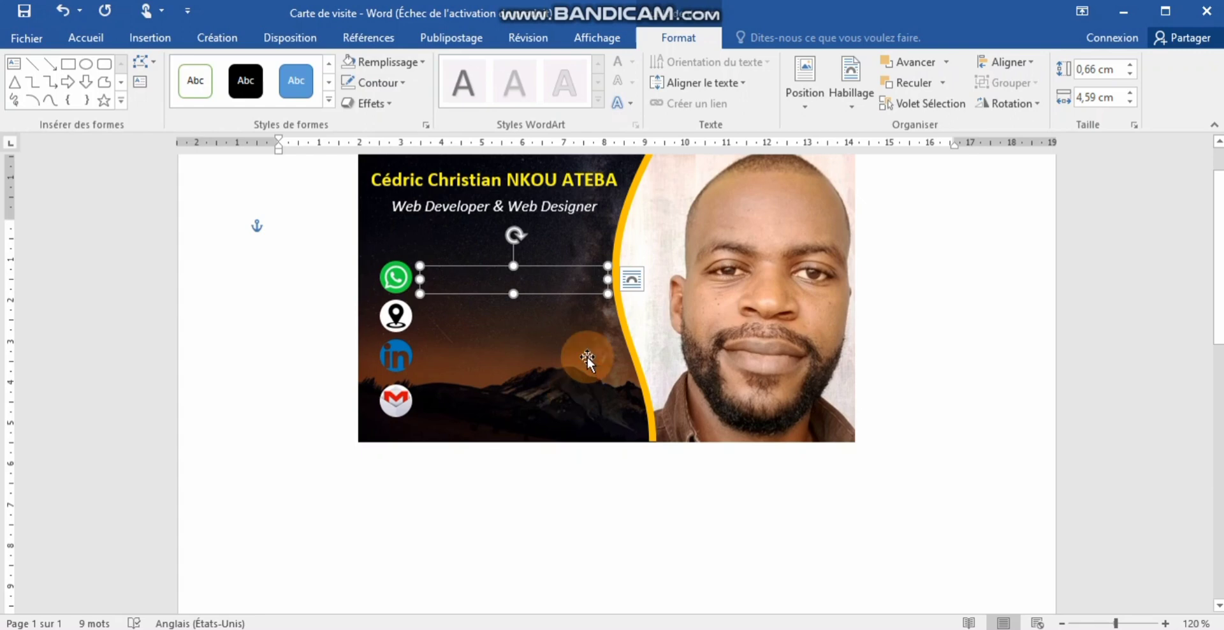
click(452, 284)
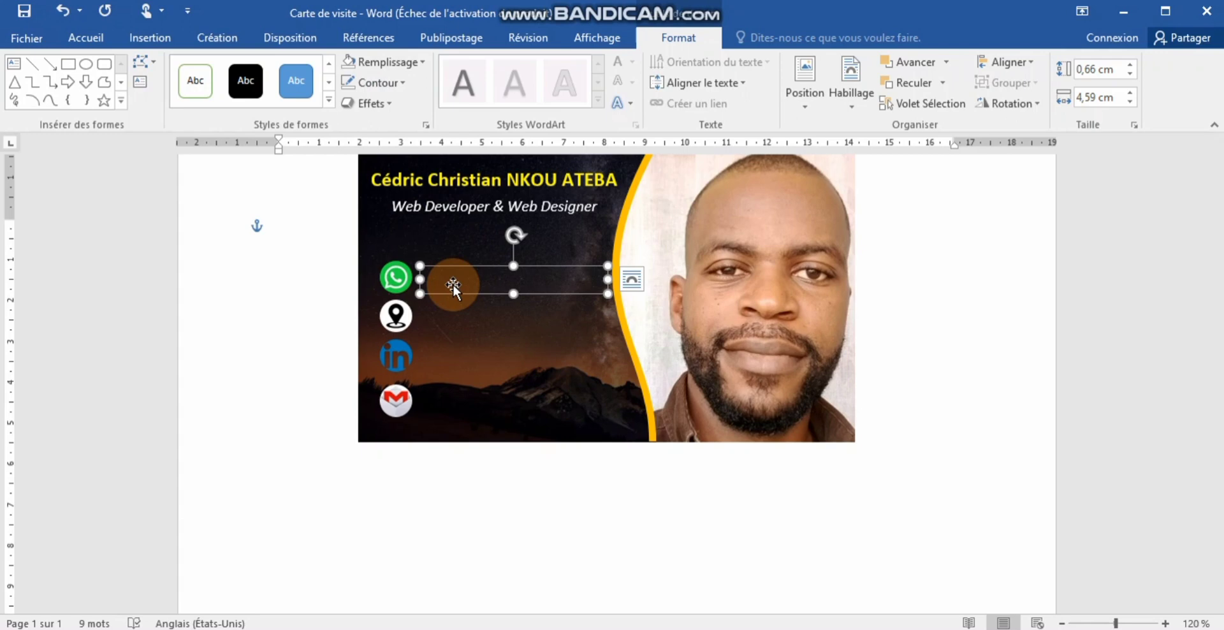
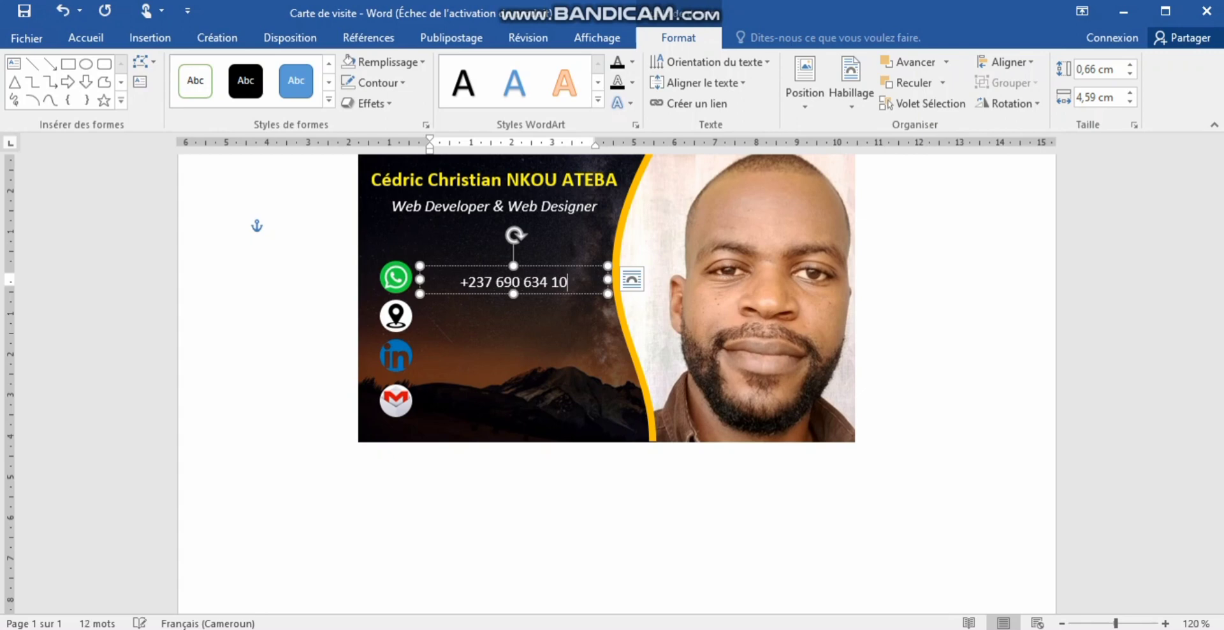
- Type the contact's phone number into the transparent box beside the WhatsApp icon
click(472, 312)
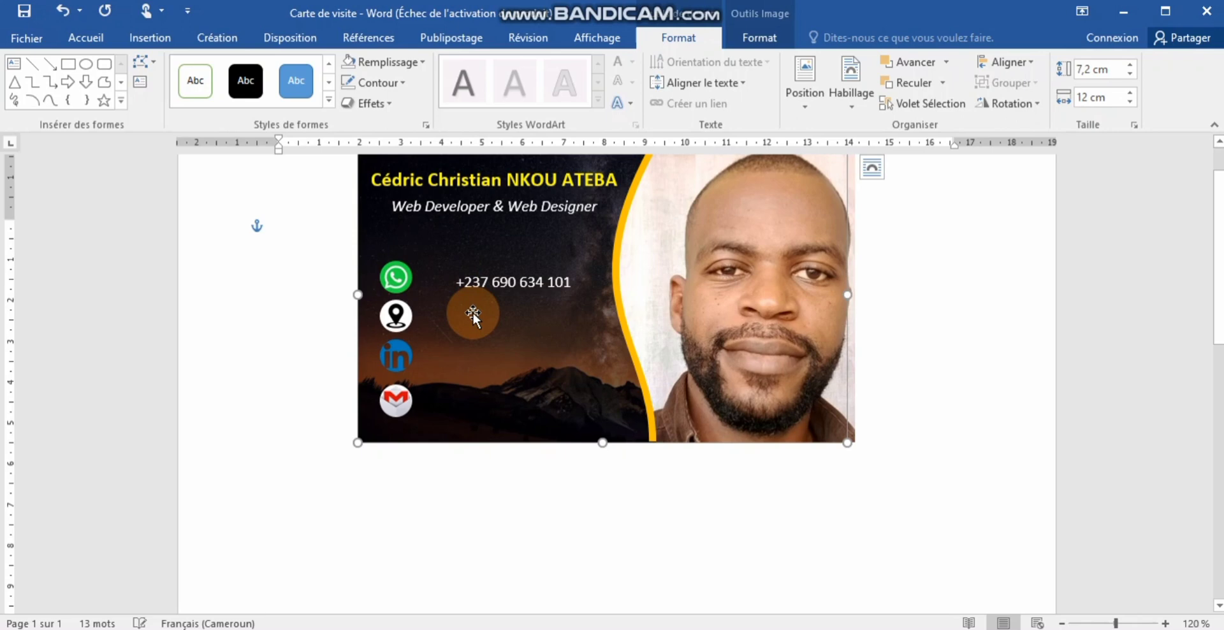
click(499, 287)
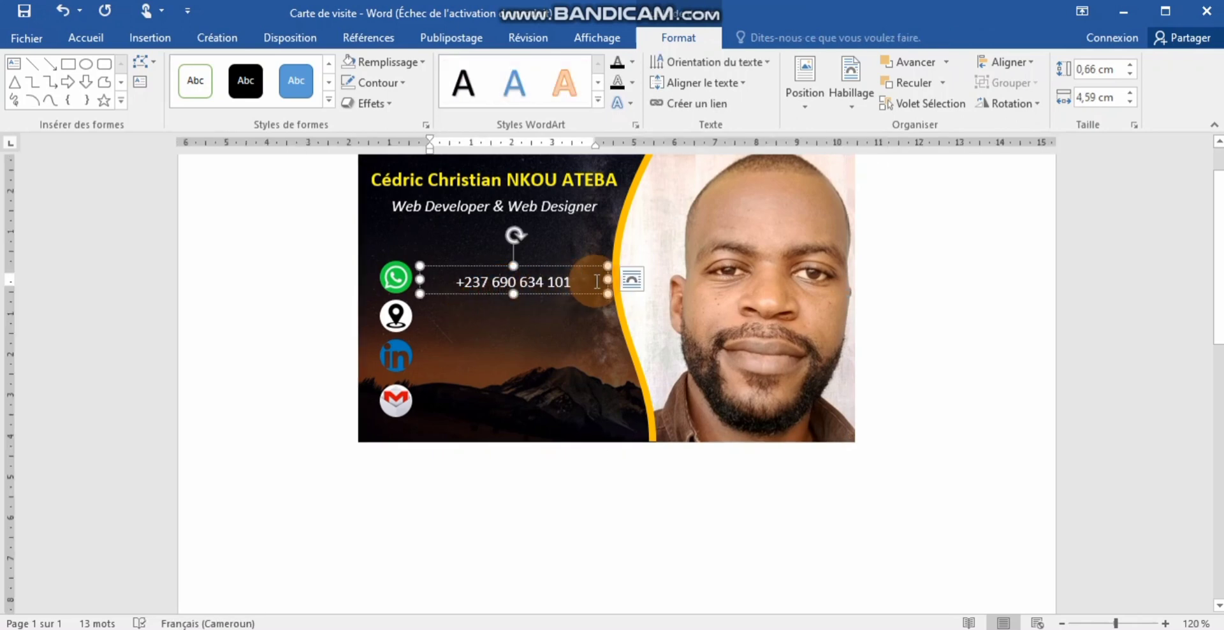
click(581, 295)
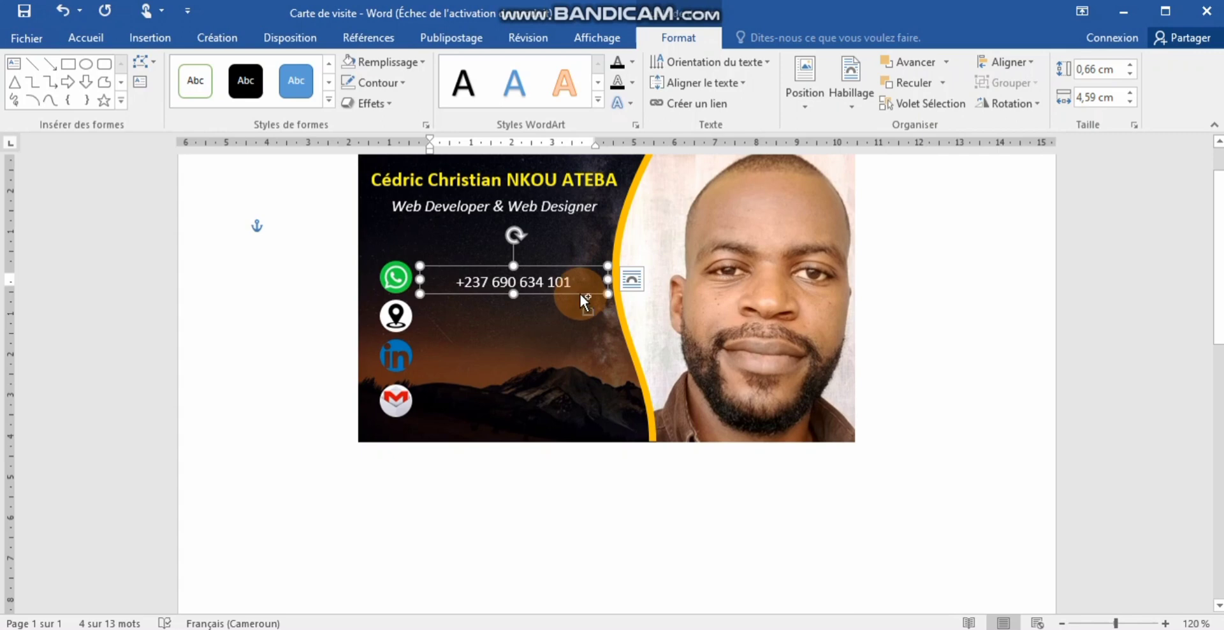
- Attempt to duplicate the phone-number box, then undo back to a single box
key(ctrl+g)
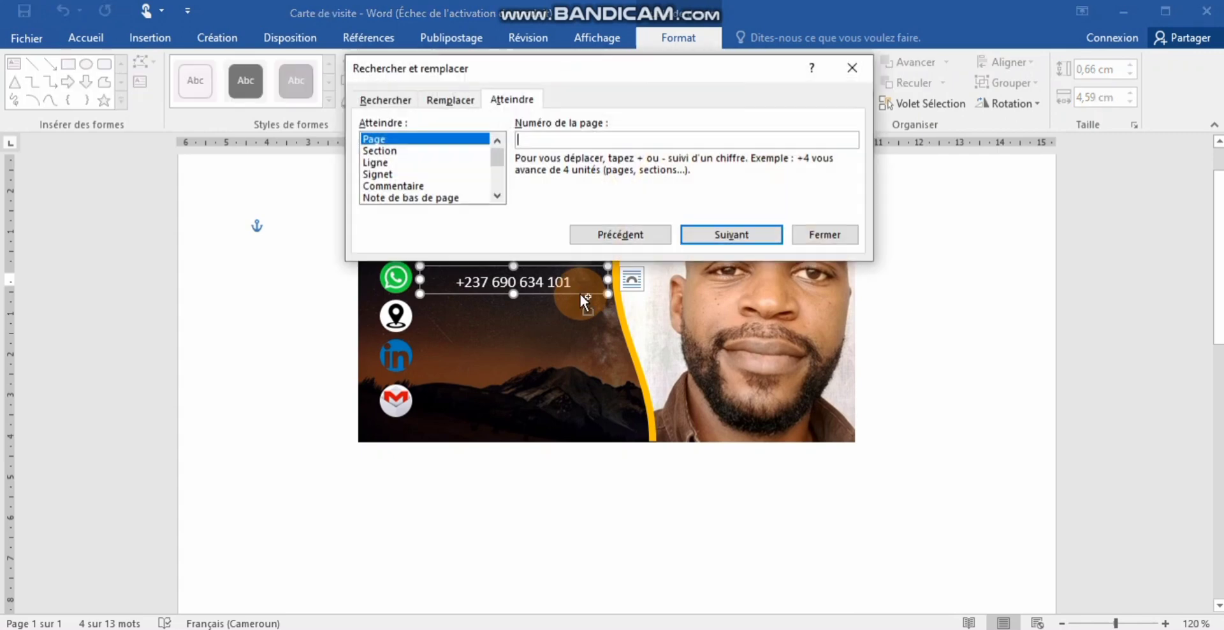
click(821, 239)
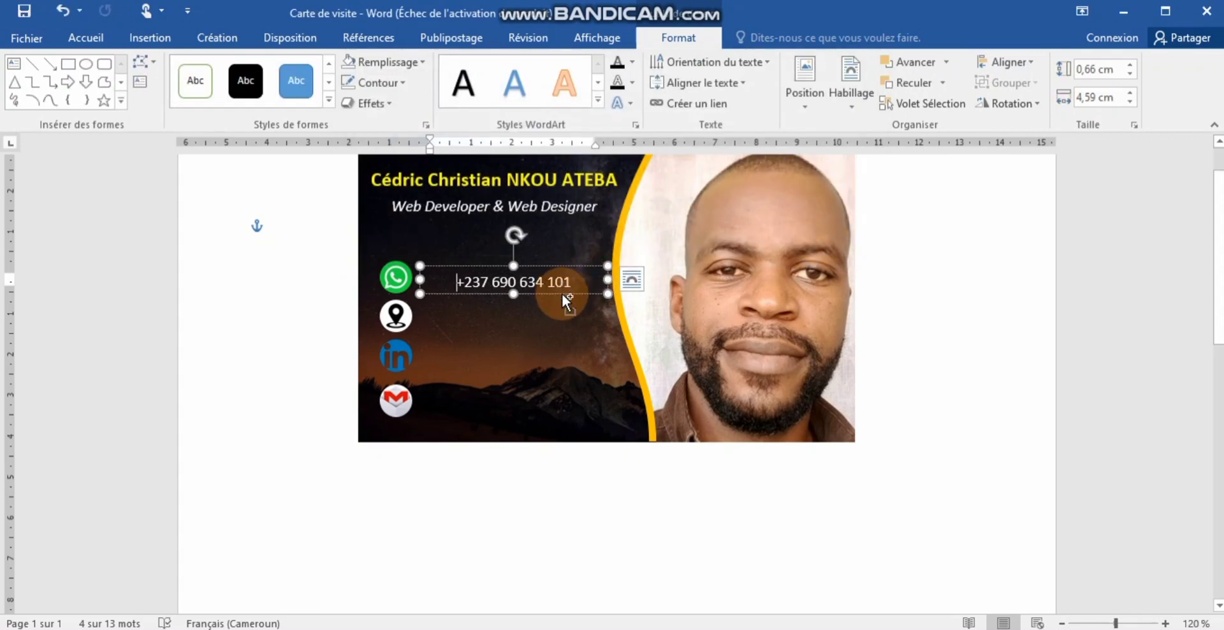
drag(562, 294, 565, 298)
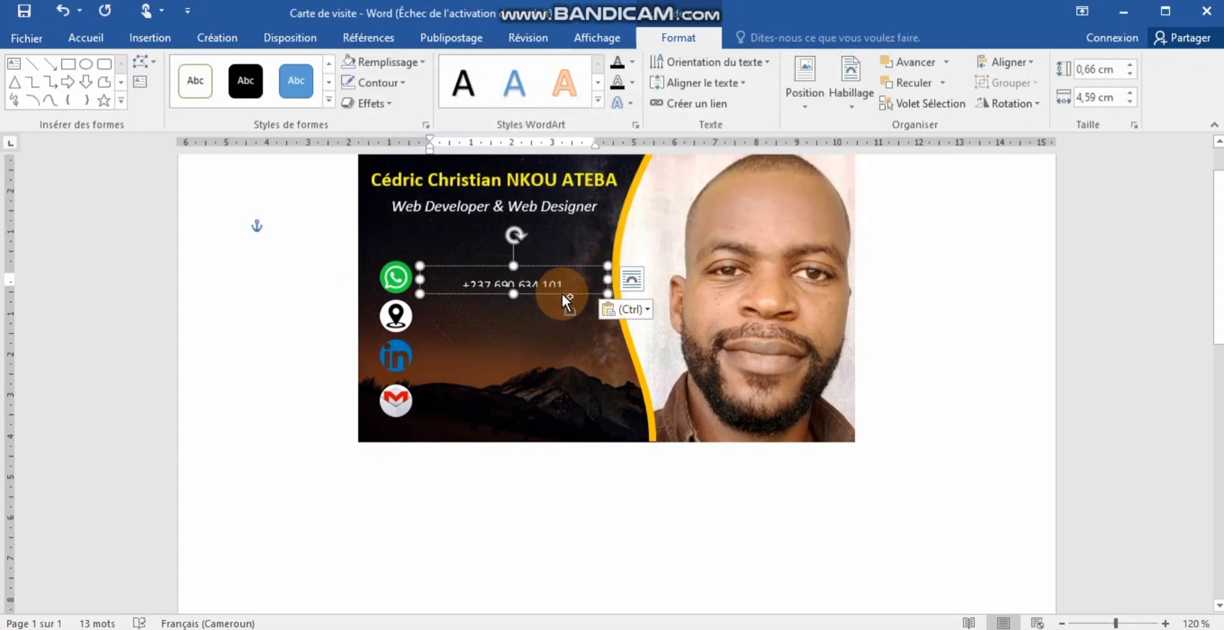
ctrl+click(562, 293)
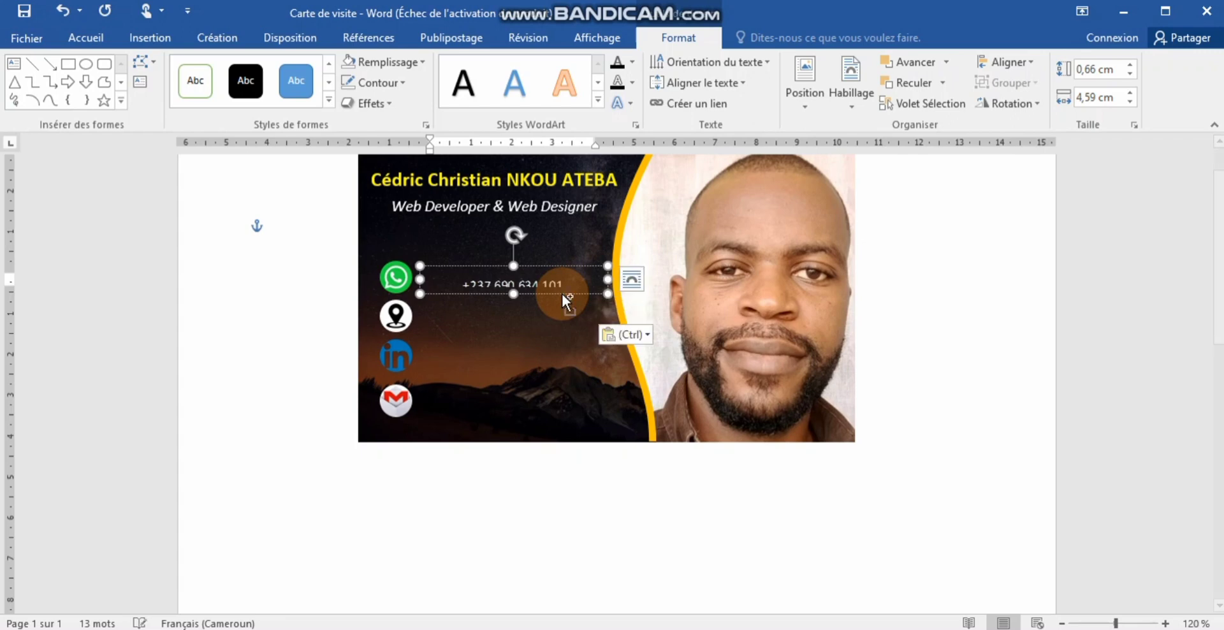
ctrl+click(562, 293)
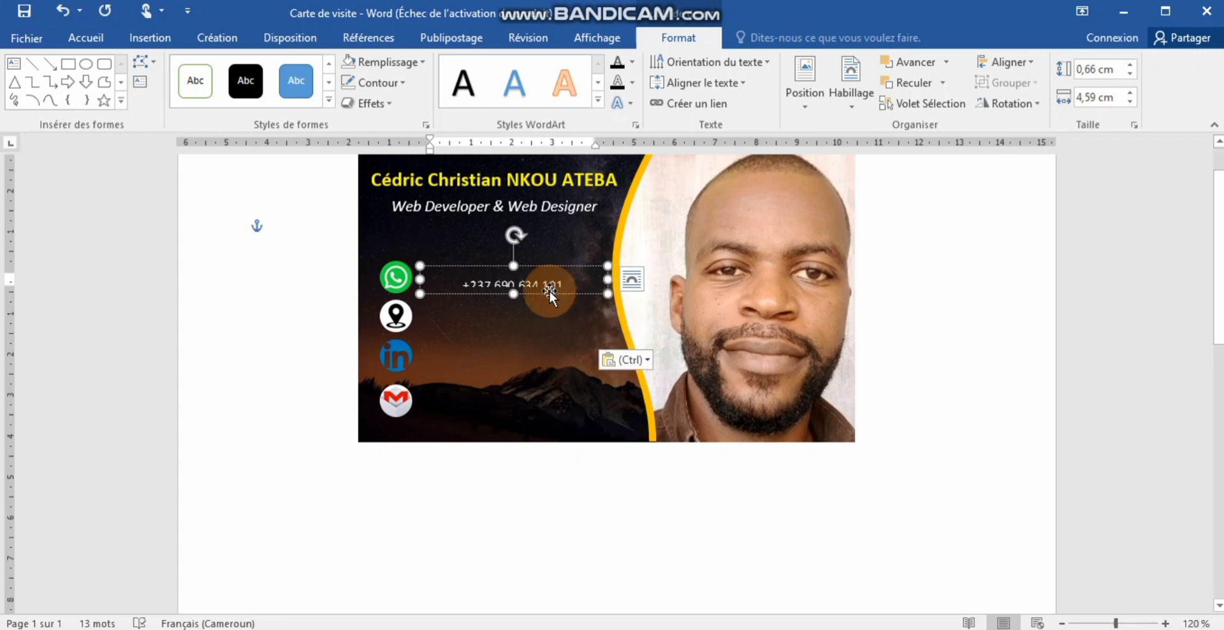
mouse_move(549, 289)
mouse_down()
mouse_move(543, 337)
mouse_move(546, 290)
mouse_up()
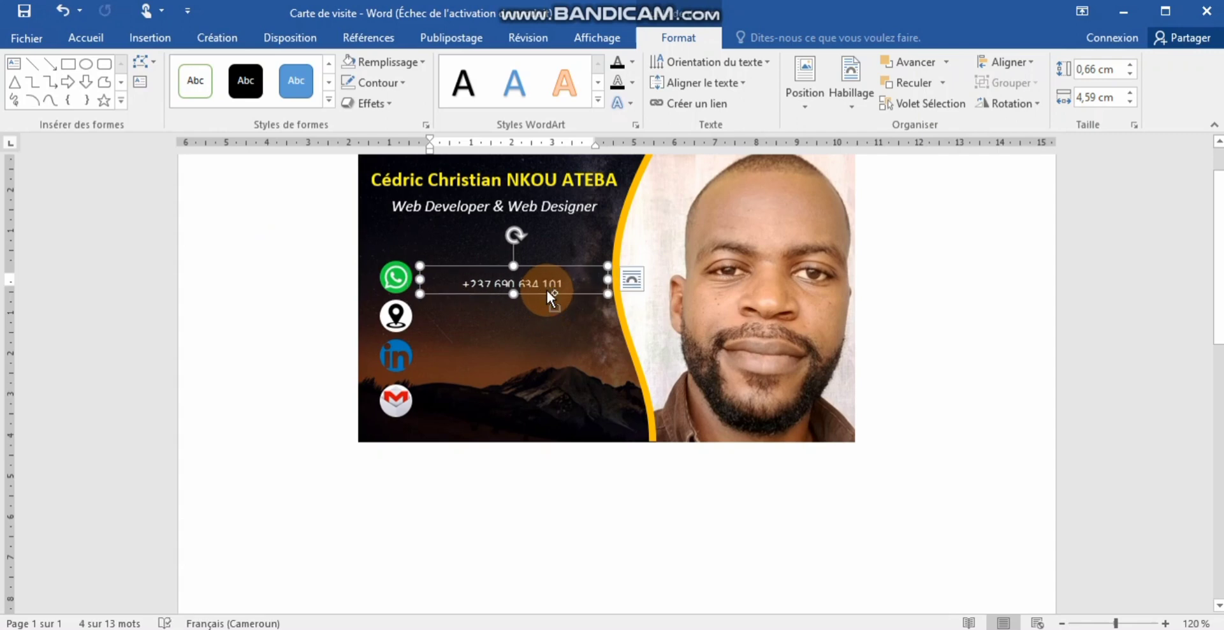
key(ctrl+z)
key(ctrl+z)
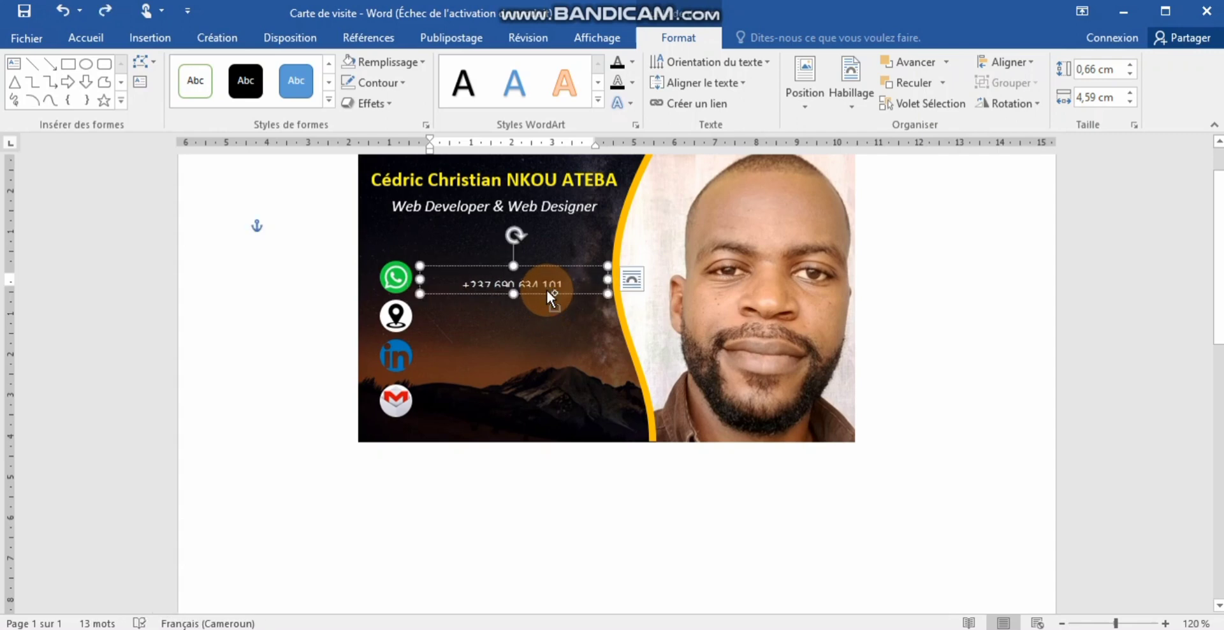
key(ctrl+z)
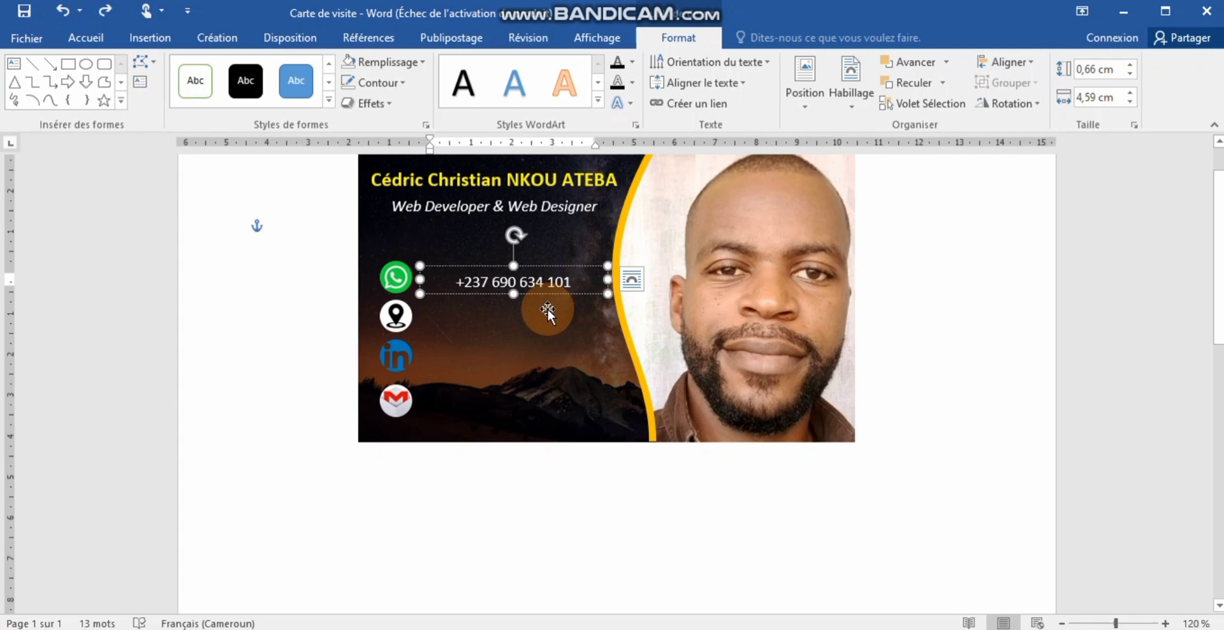
click(539, 307)
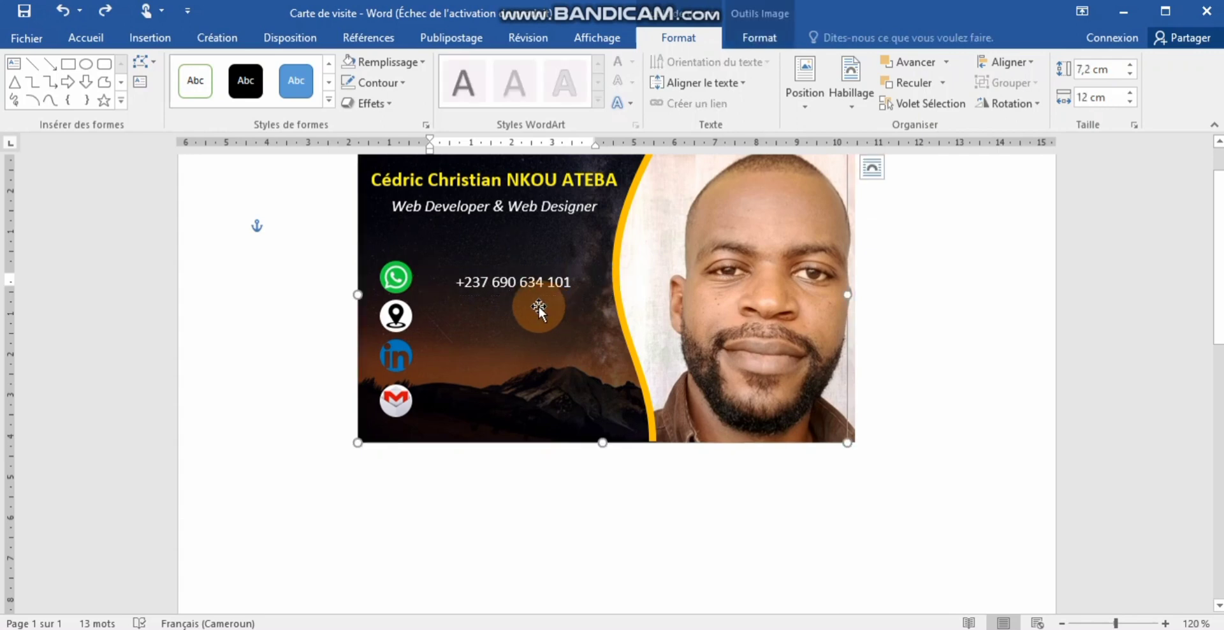
- Paste copies of the phone box and move them beside the Gmail, LinkedIn and location icons
click(491, 292)
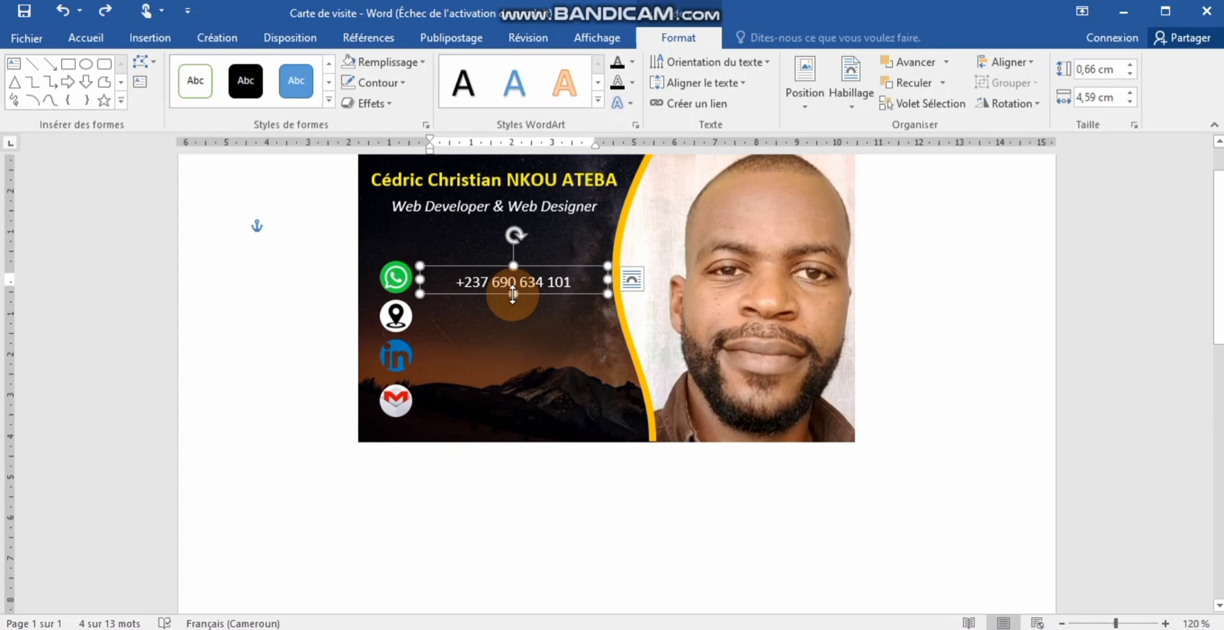
key(ctrl+v)
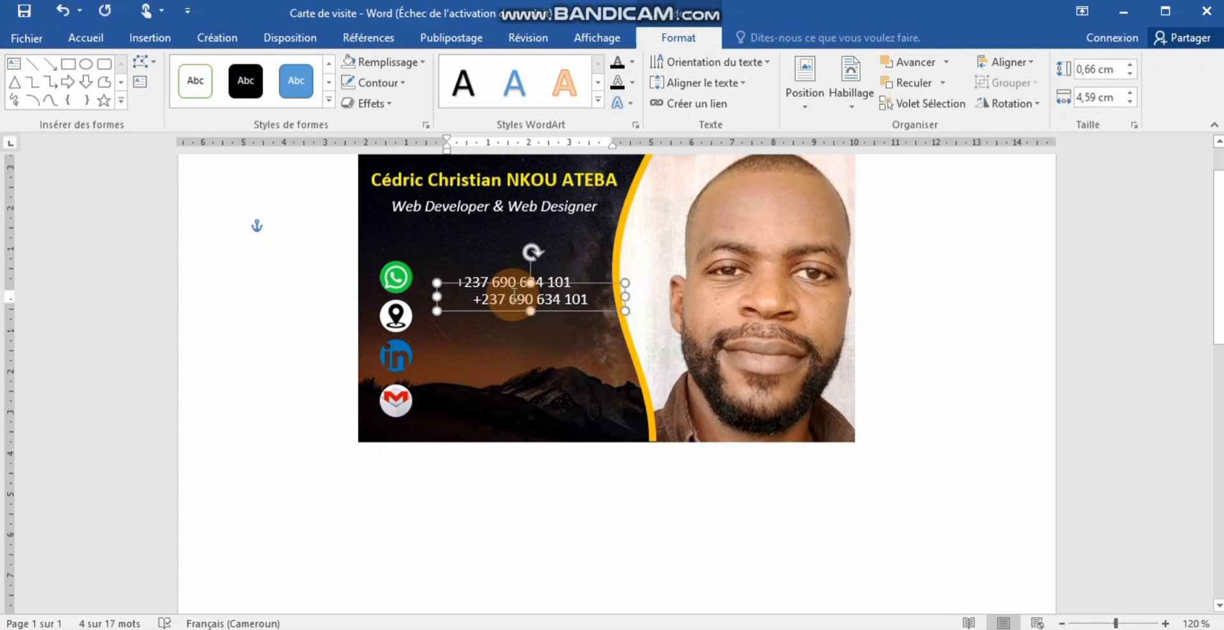
key(ctrl+v)
key(ctrl+v)
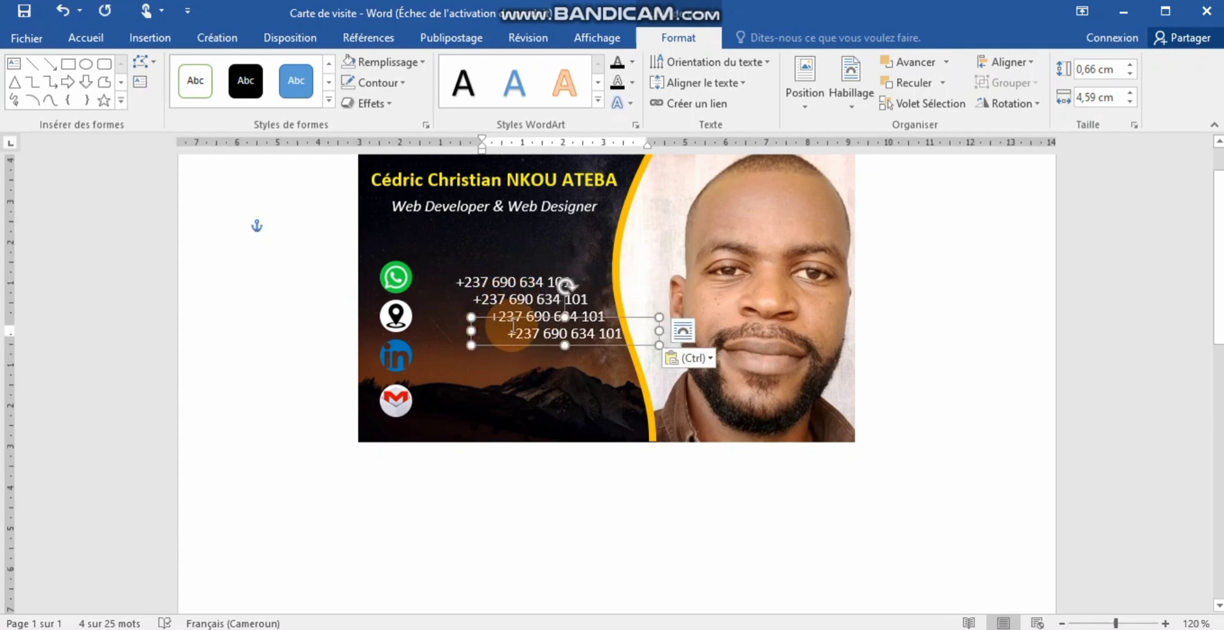
drag(510, 341, 464, 410)
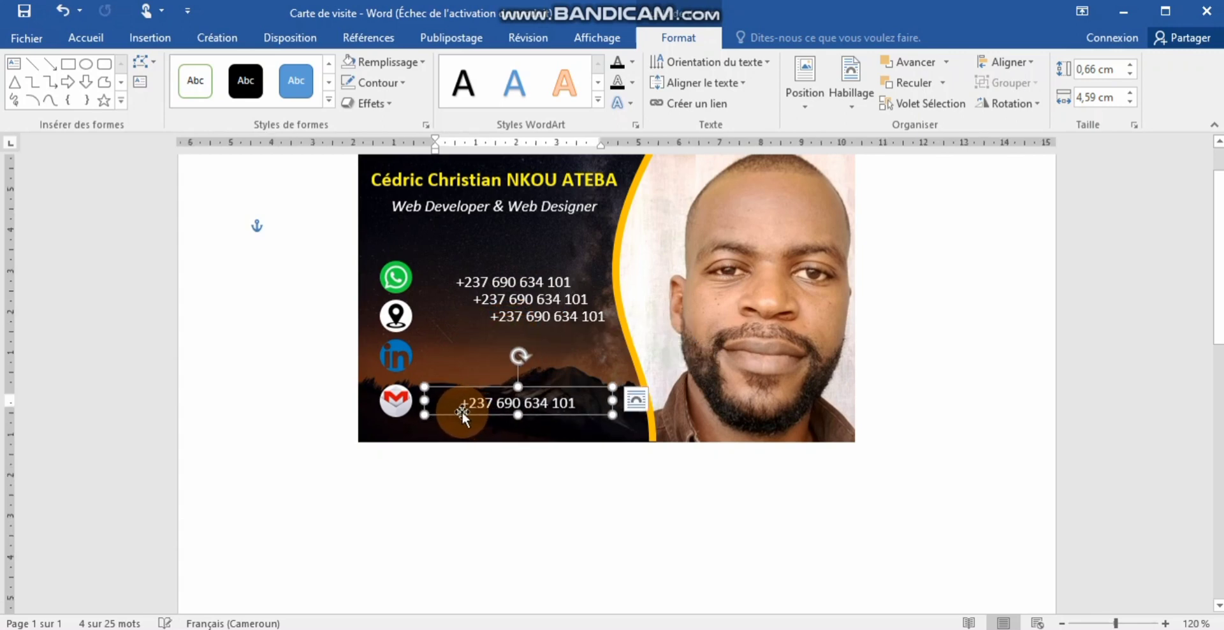
click(518, 325)
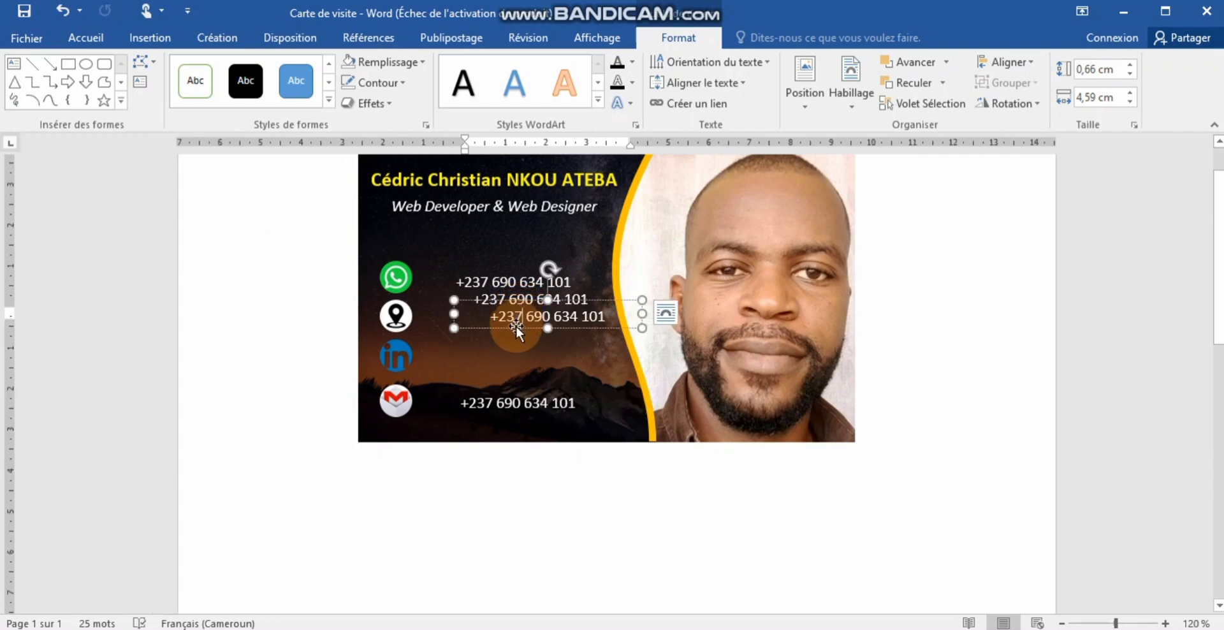
drag(516, 328, 487, 369)
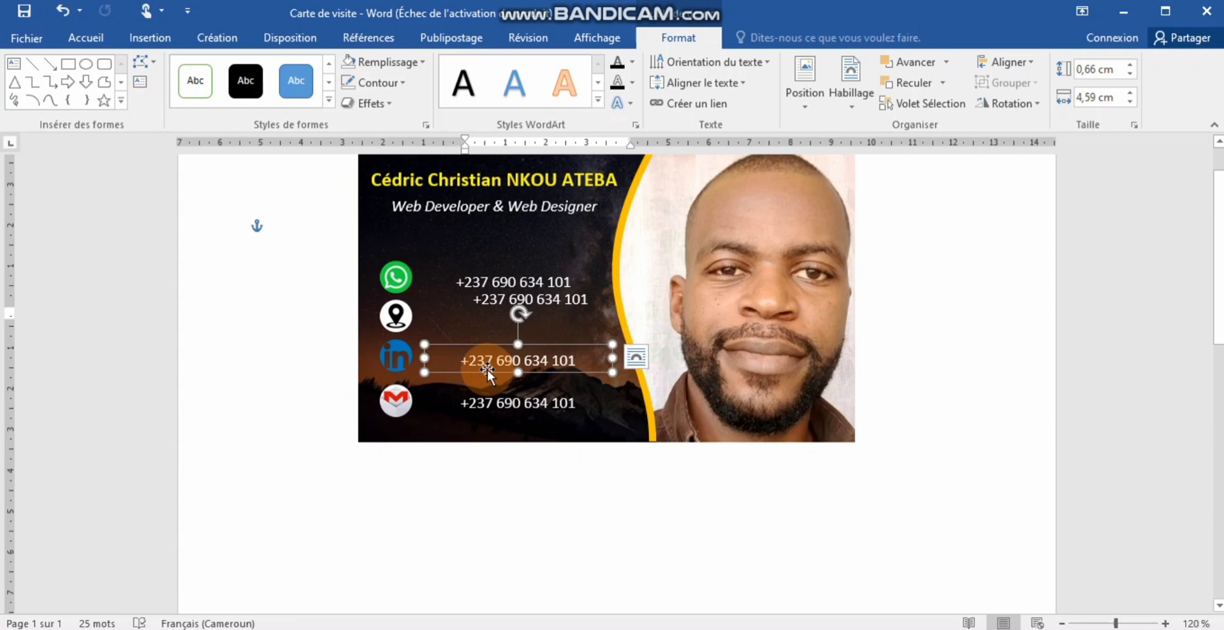
click(489, 303)
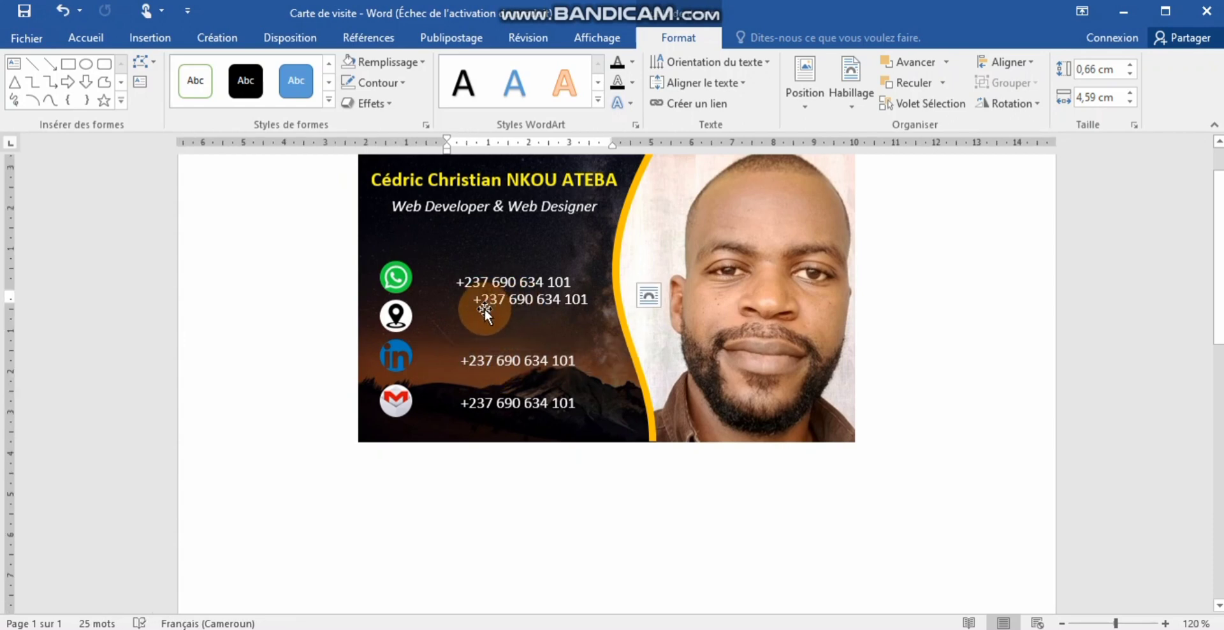
drag(485, 310, 471, 329)
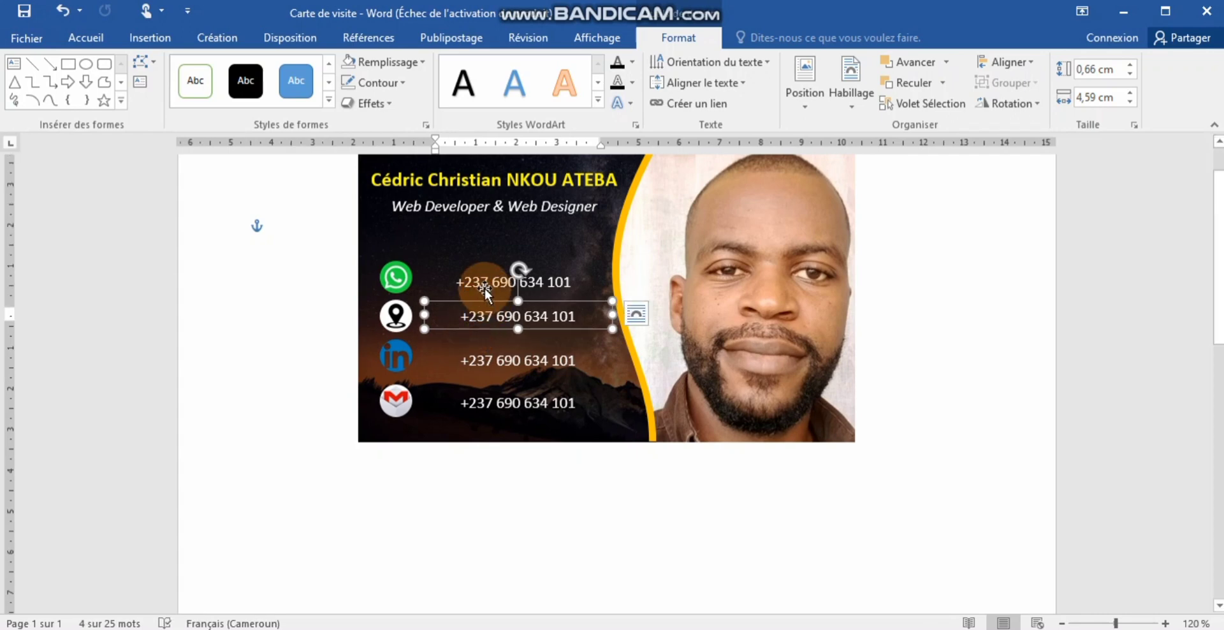
click(557, 487)
- Nudge the LinkedIn icon up and raise the bottom phone line level with the Gmail icon
click(557, 487)
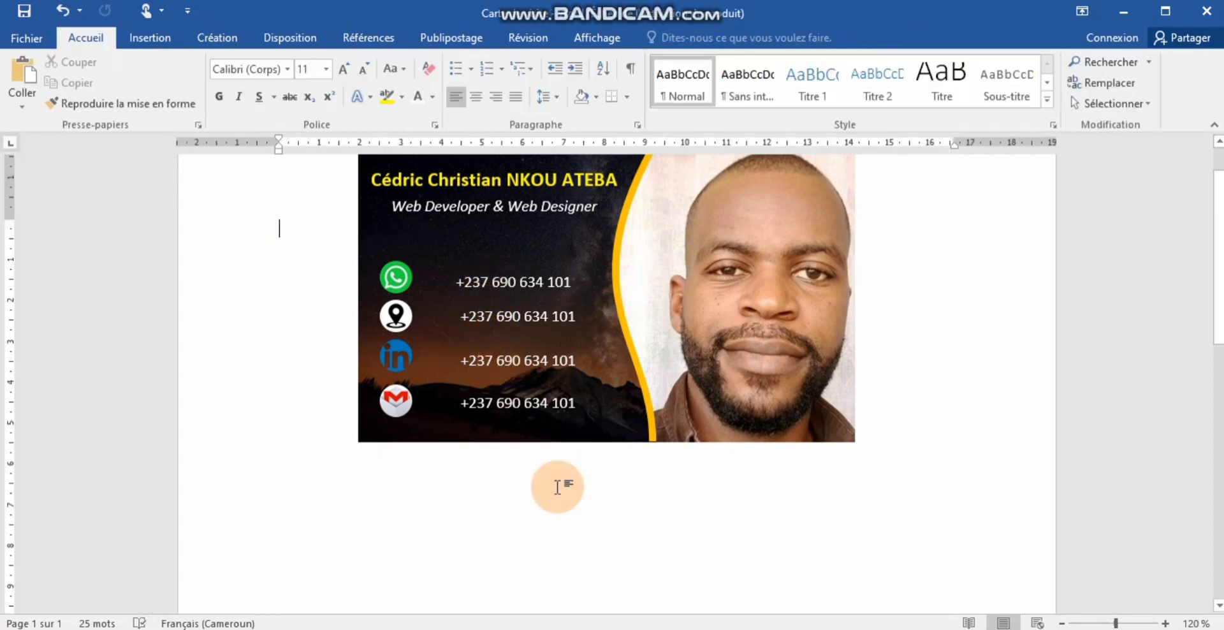
click(402, 357)
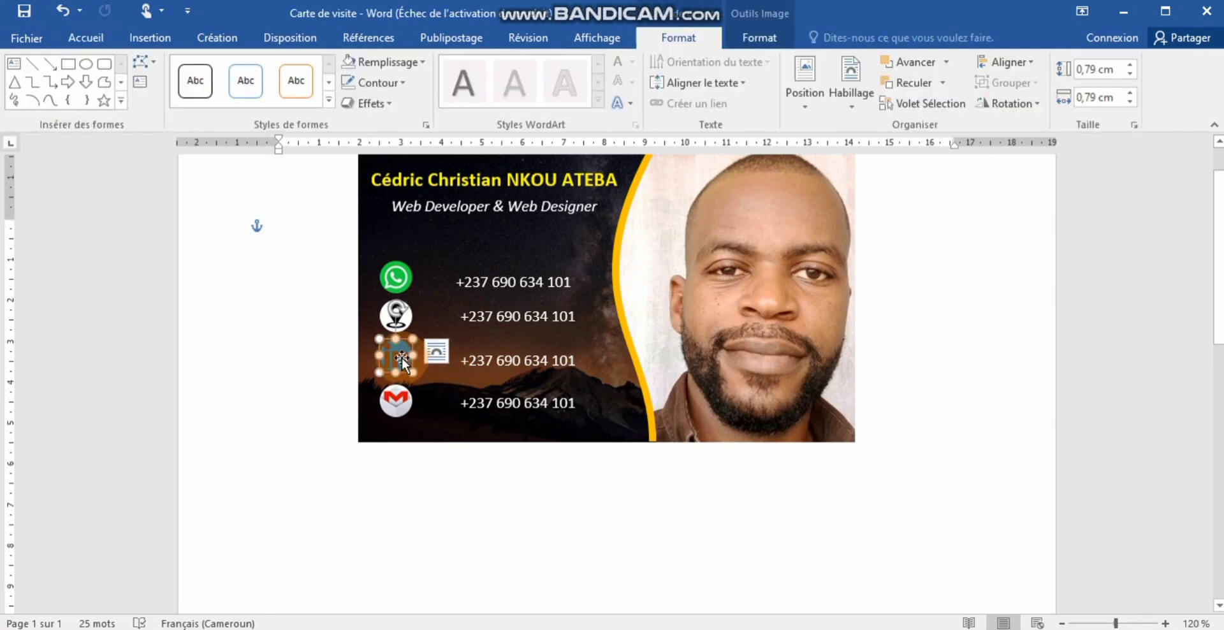
key(Up)
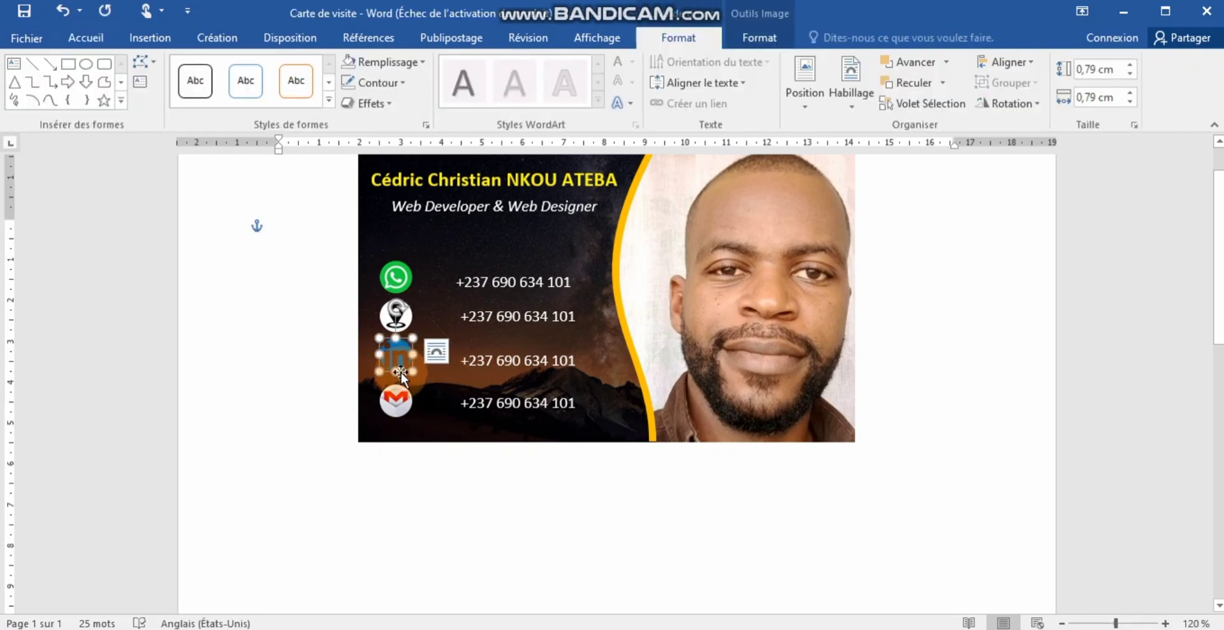
click(399, 395)
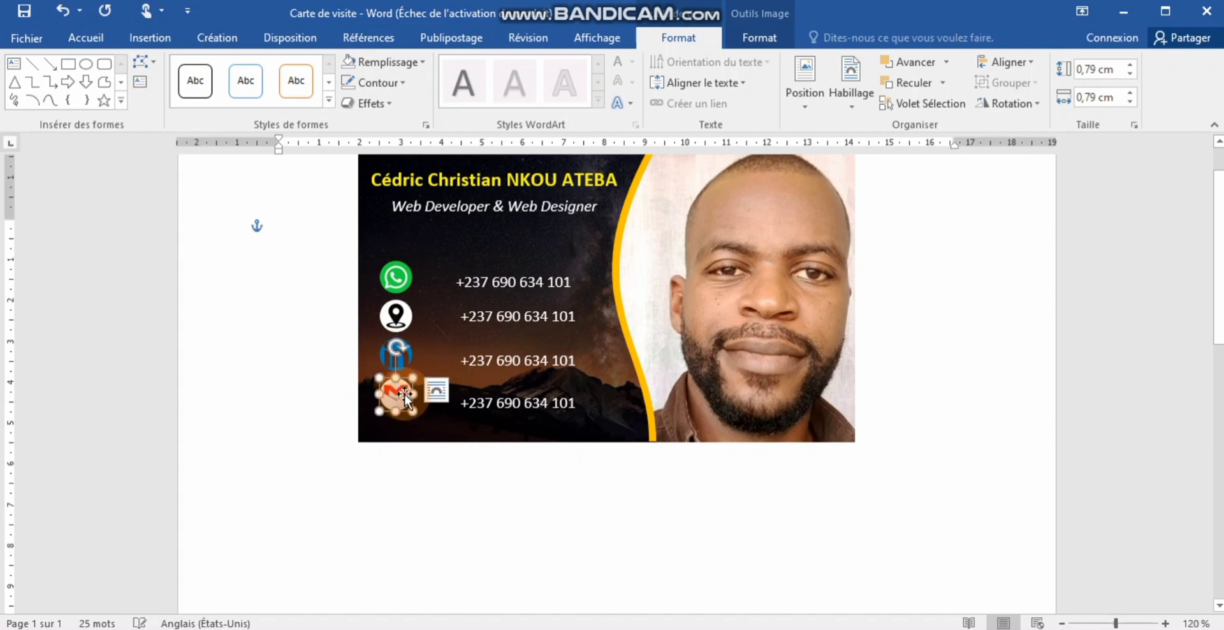
click(506, 394)
click(508, 401)
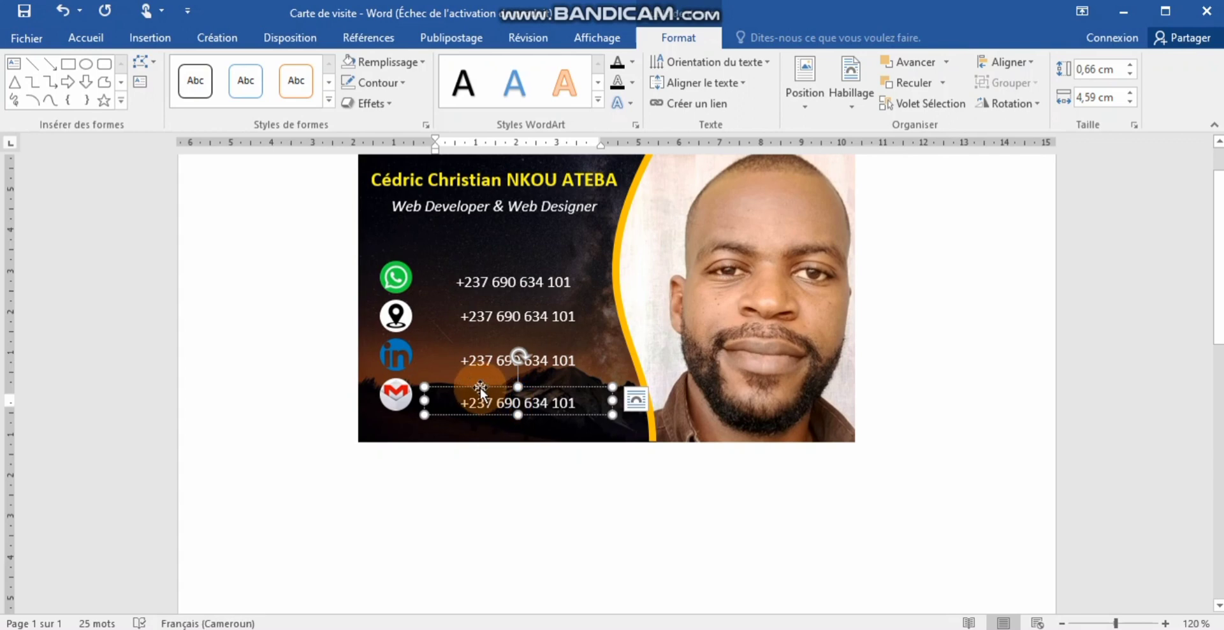
click(481, 388)
drag(481, 390, 479, 386)
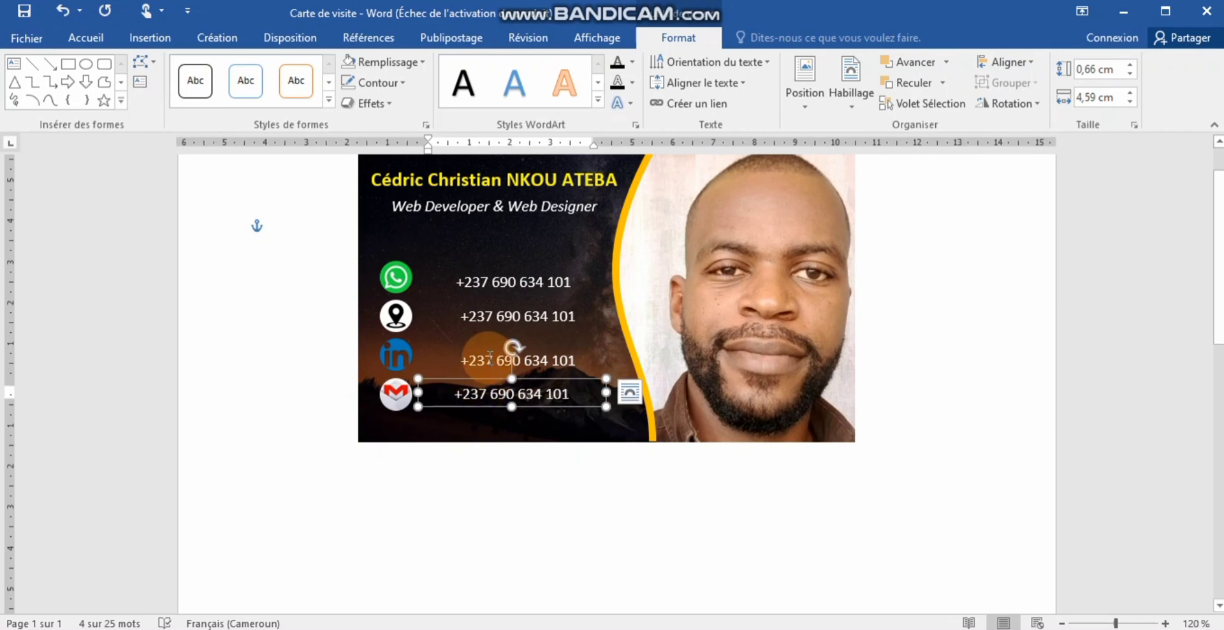
- Align the third, second and first phone lines level with their icons at one left edge
click(480, 358)
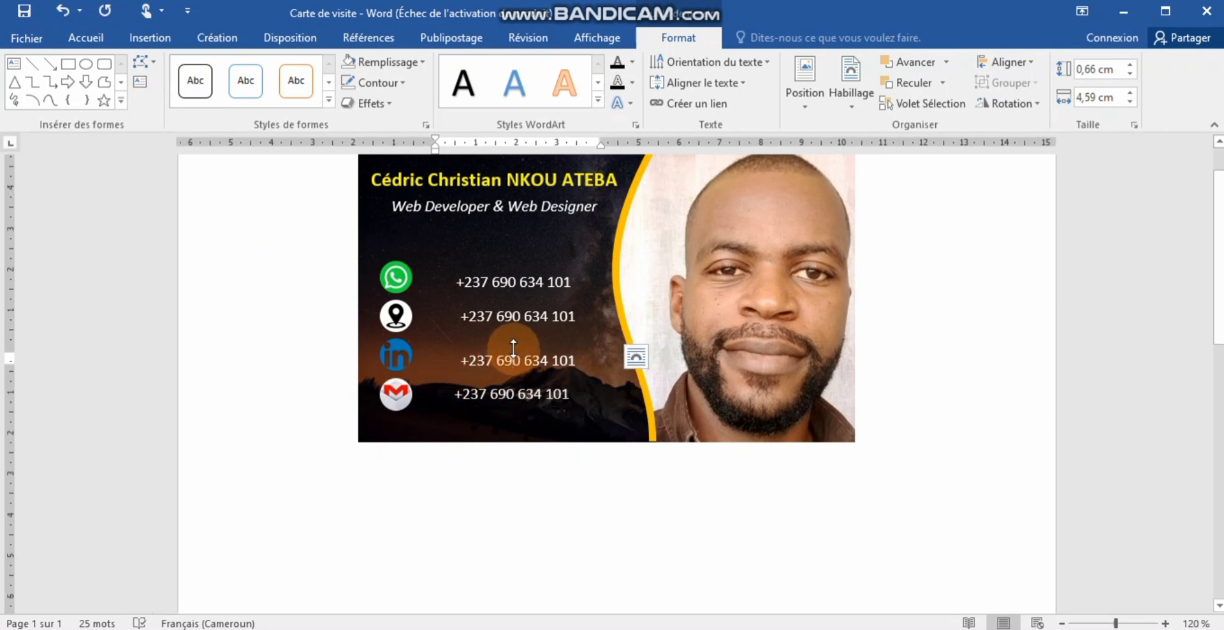
click(508, 348)
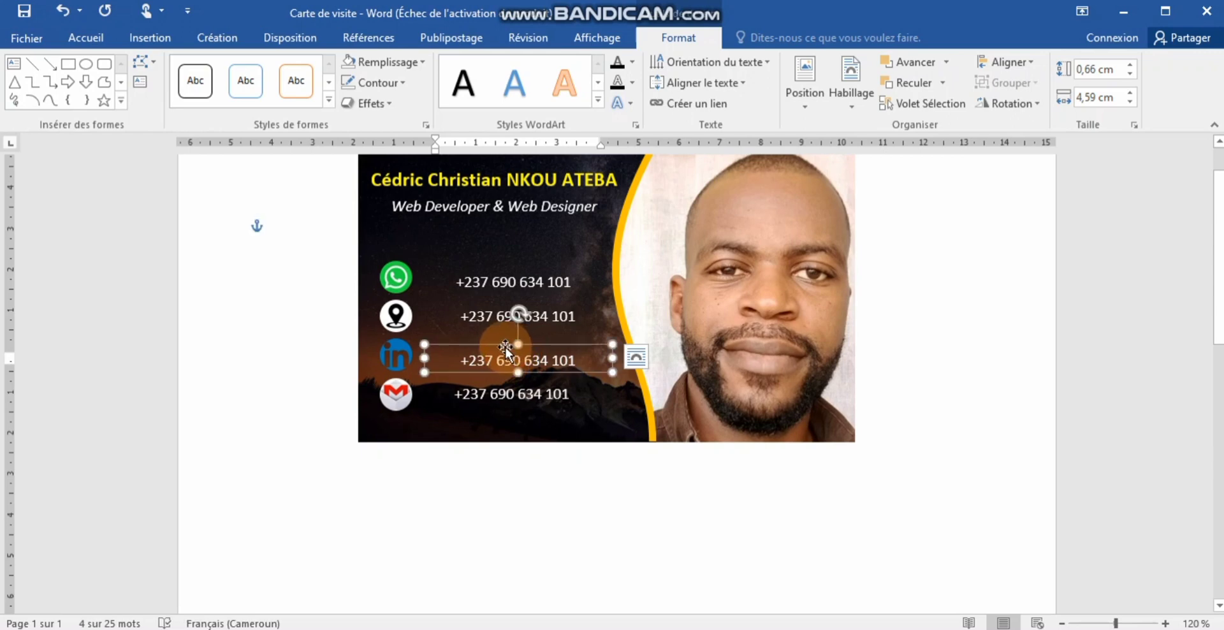
drag(505, 349, 504, 349)
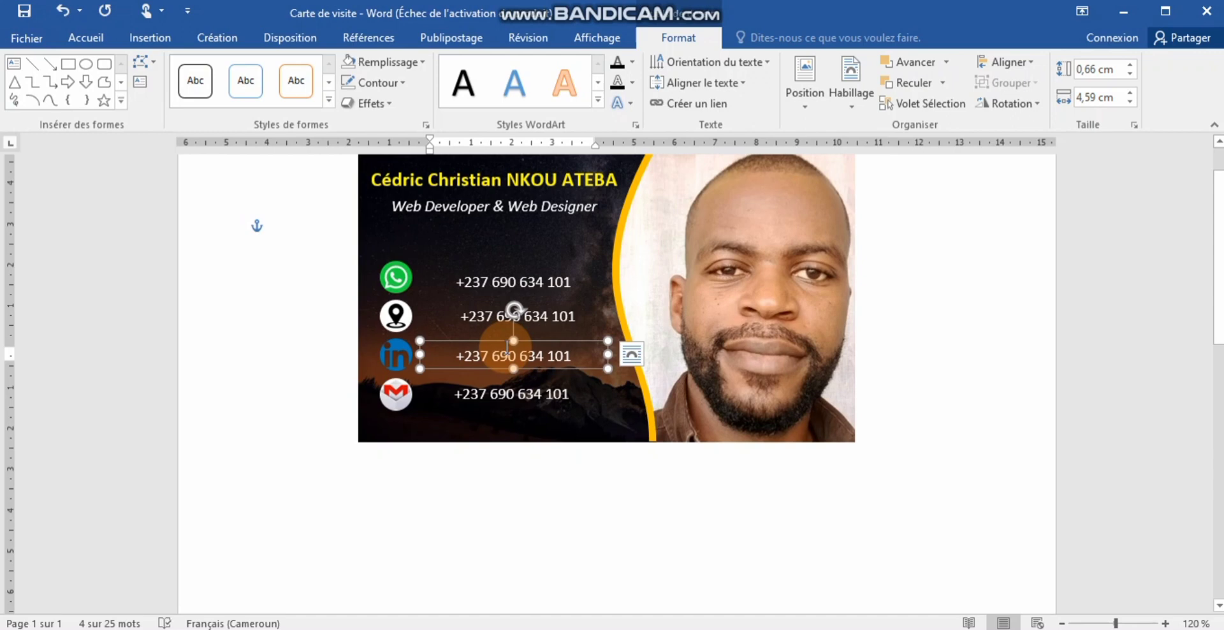
key(Left)
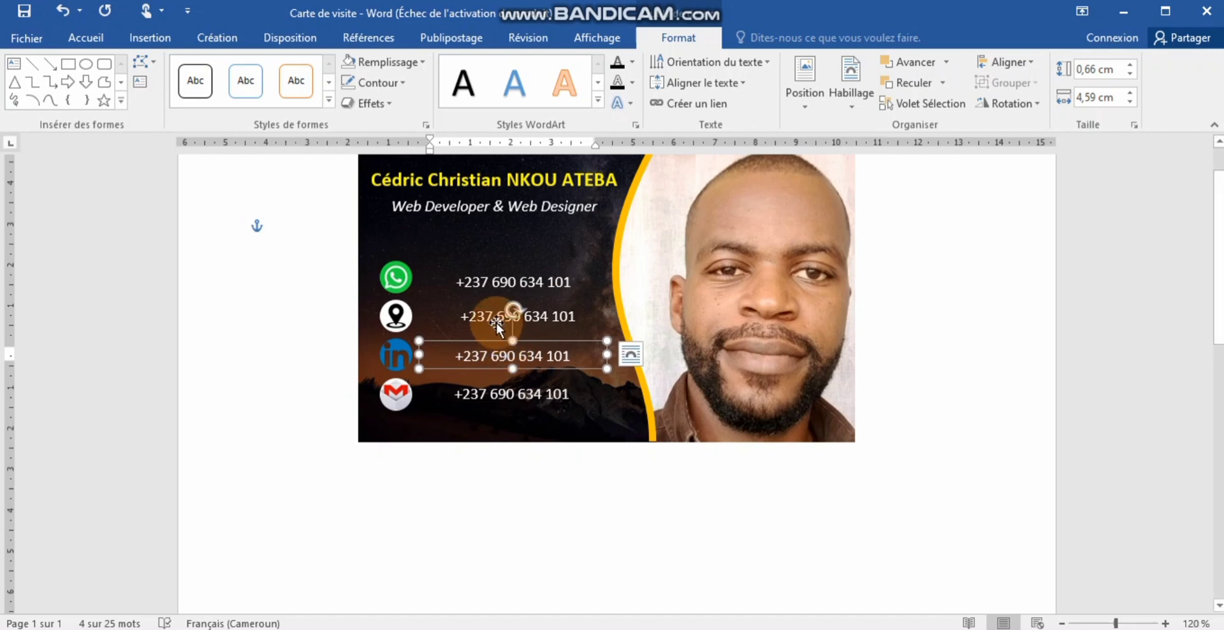
click(496, 323)
key(Left)
key(Left)
key(Left)
key(Left)
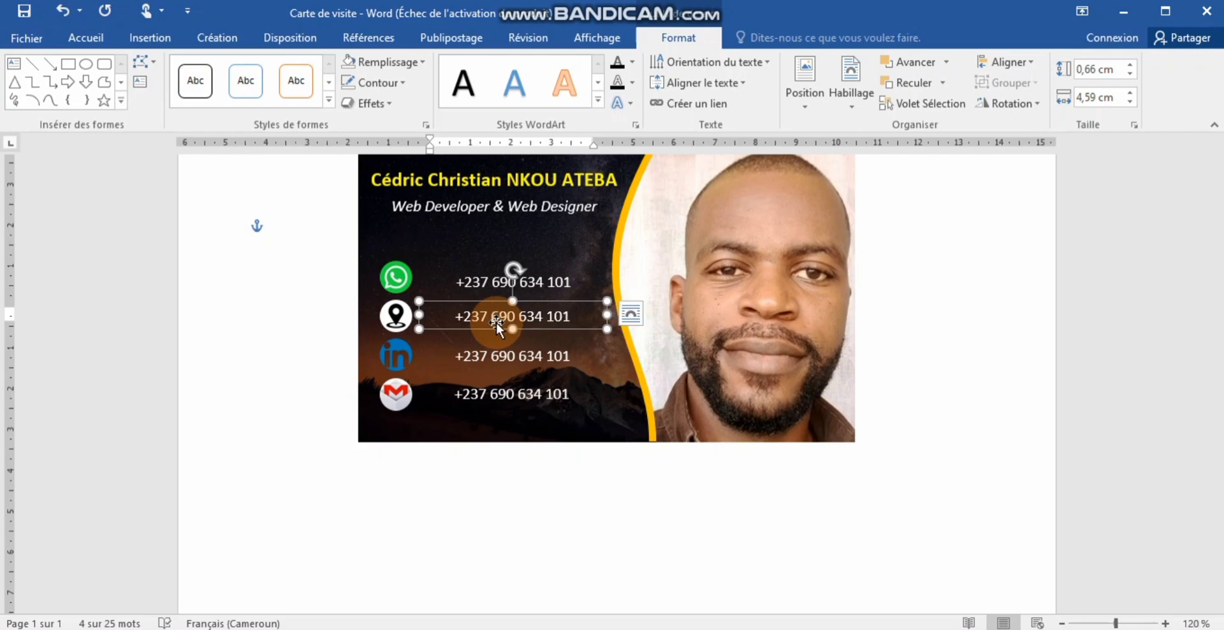
click(460, 279)
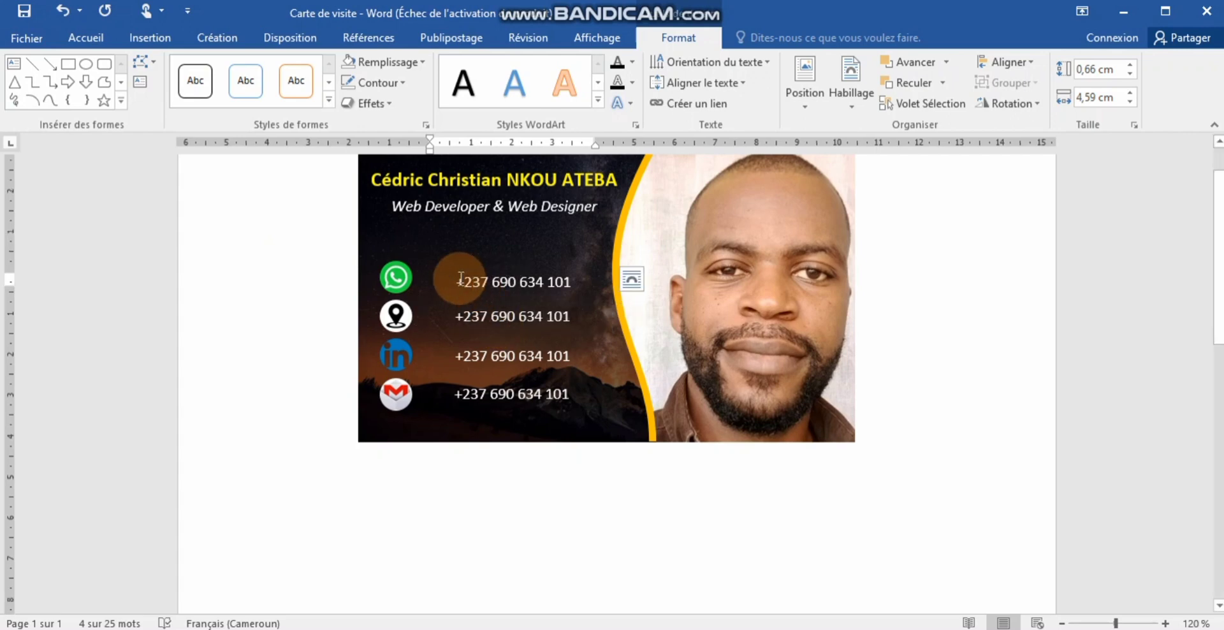
click(467, 271)
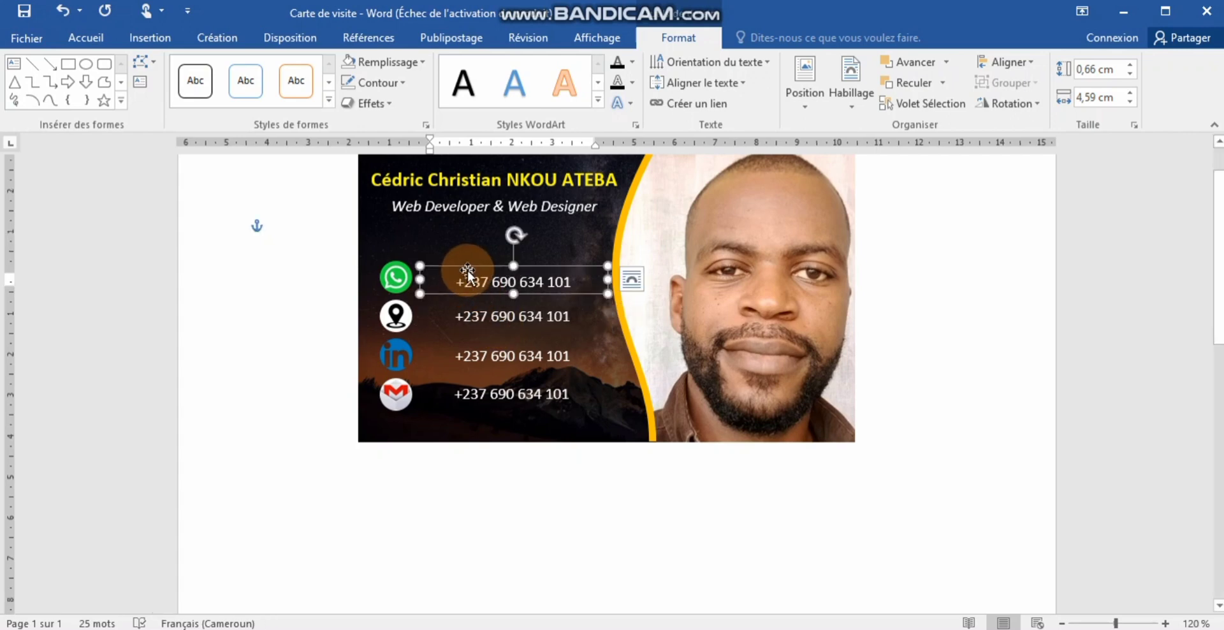
drag(467, 271, 468, 269)
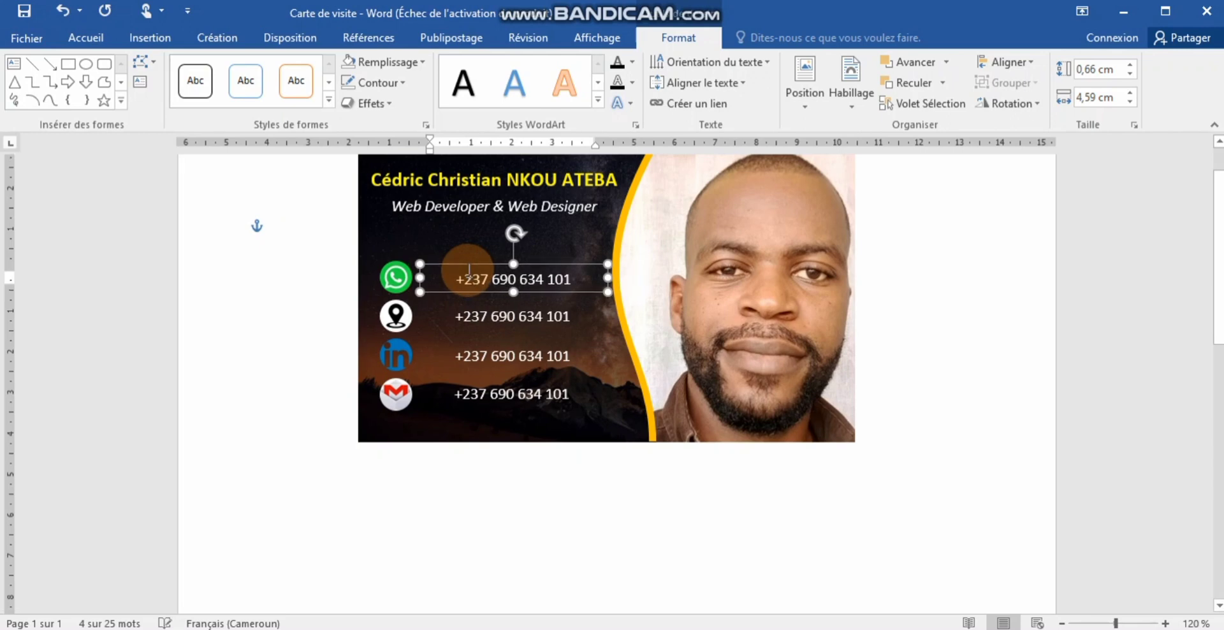
- Replace the second line's phone number with 'Yaoundé, Cameroun'
click(494, 317)
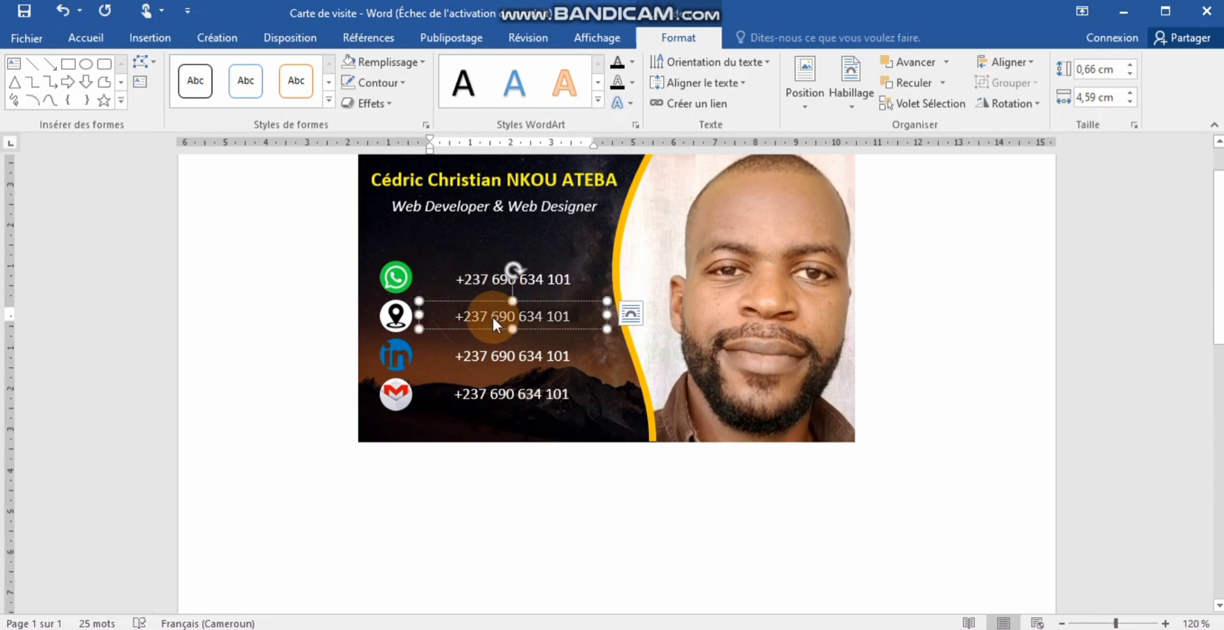
key(ctrl+a)
text(Yaou)
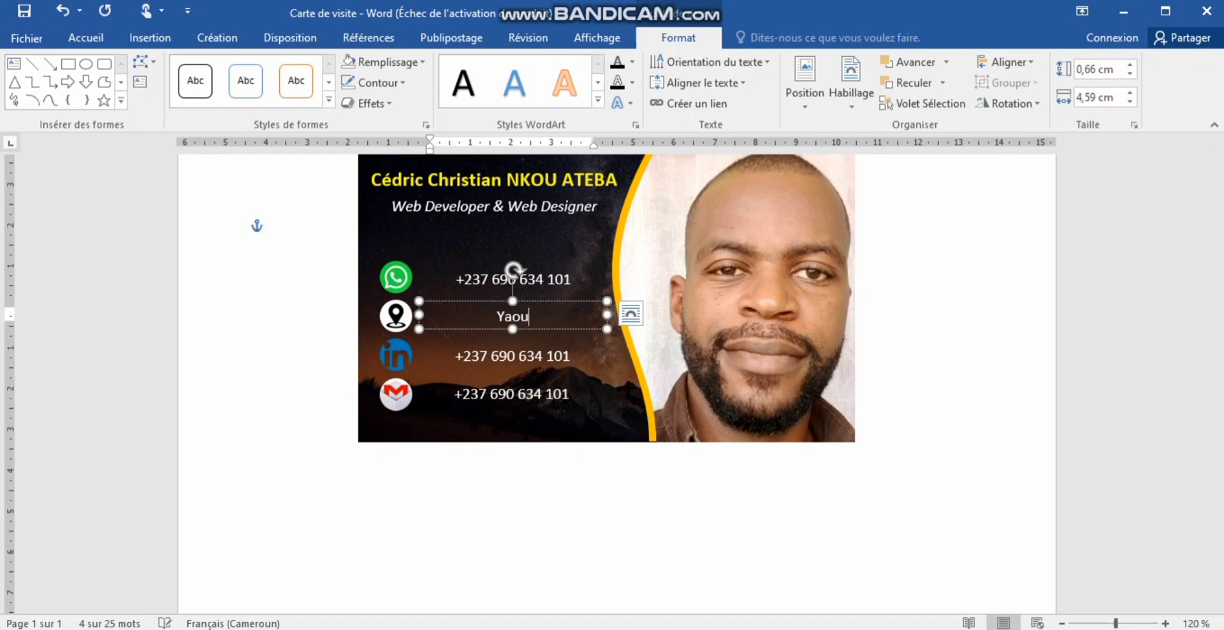
text(ndé, )
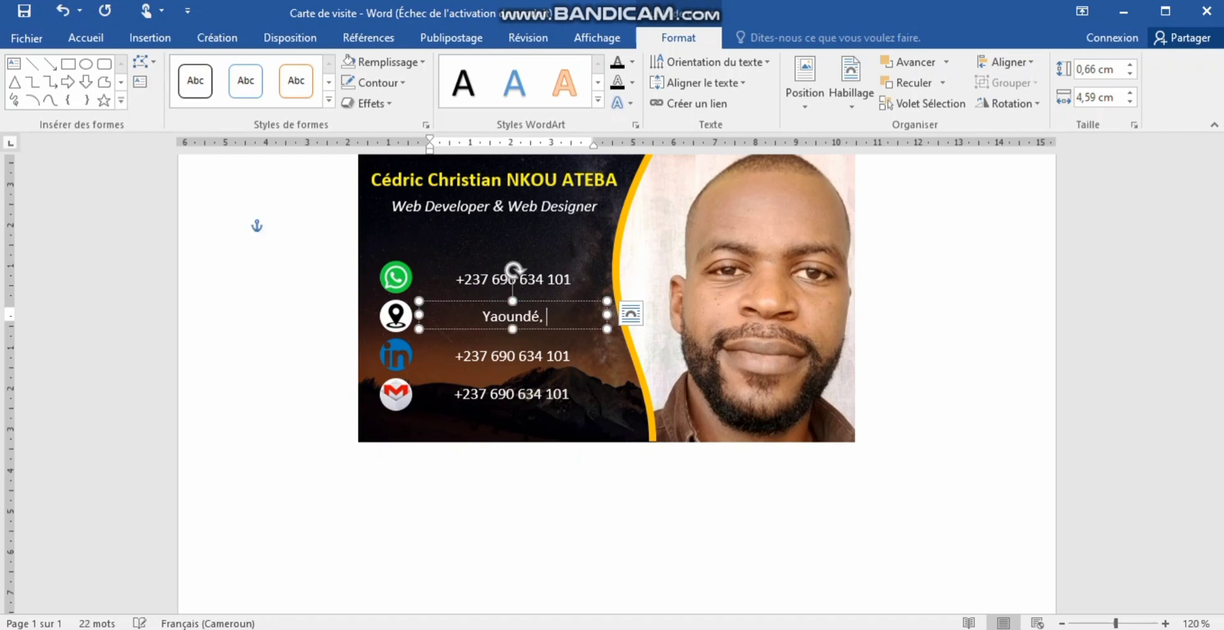
text(Camerou)
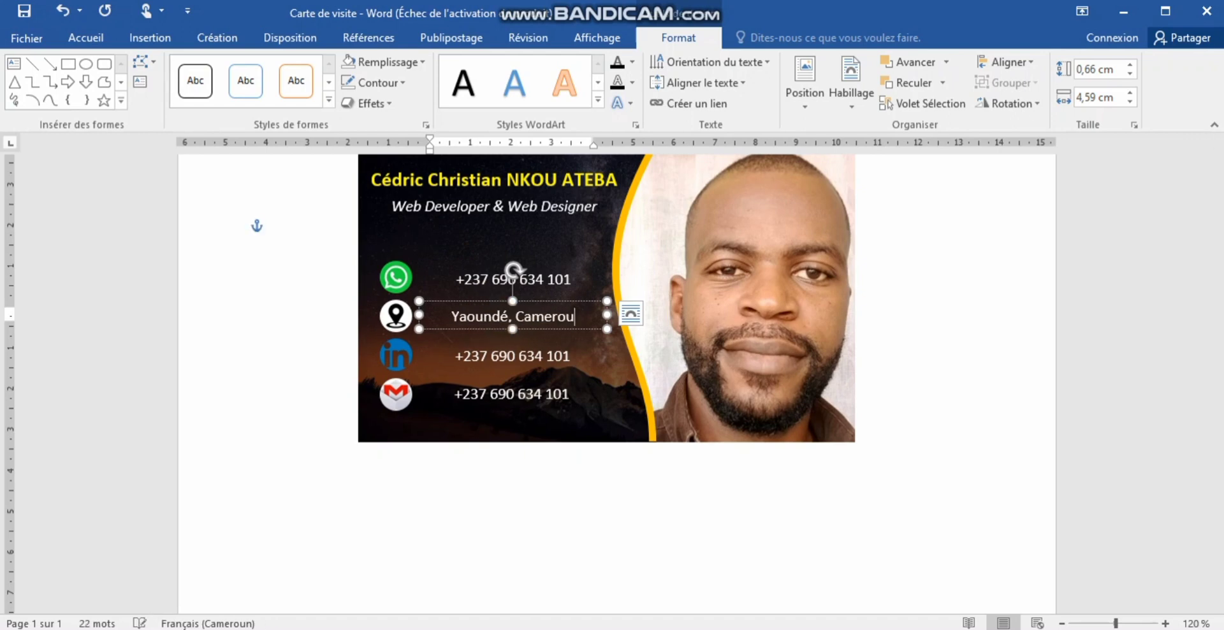
text(n)
- Replace the third line's phone number with the owner's full name
click(505, 362)
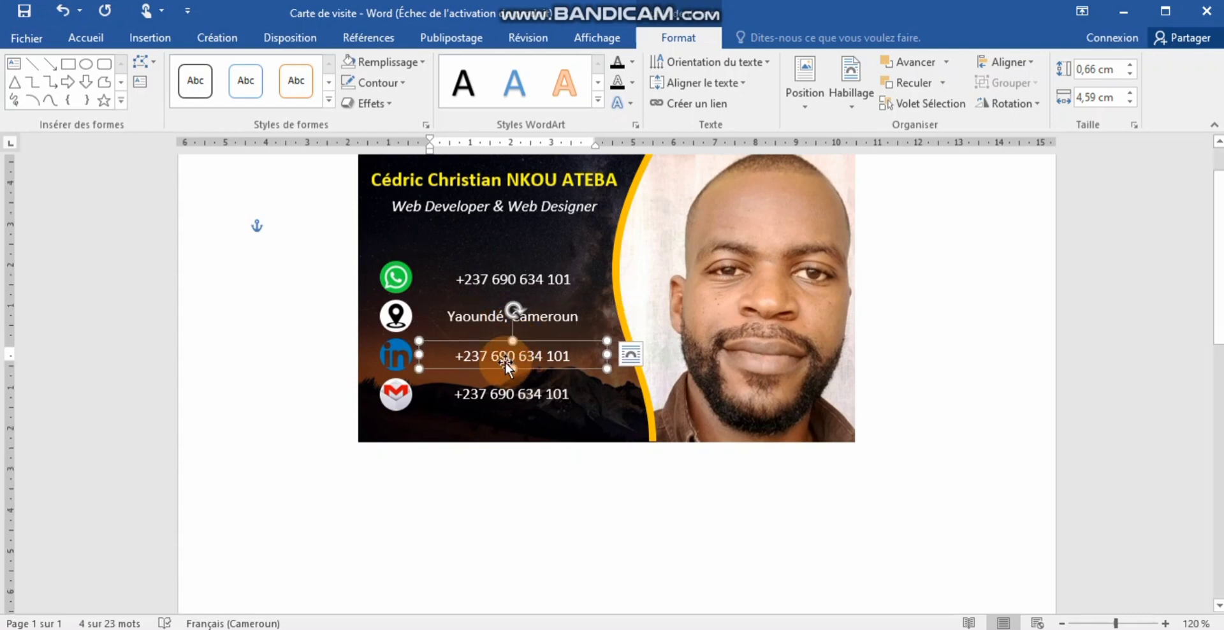
click(498, 356)
triple_click(498, 355)
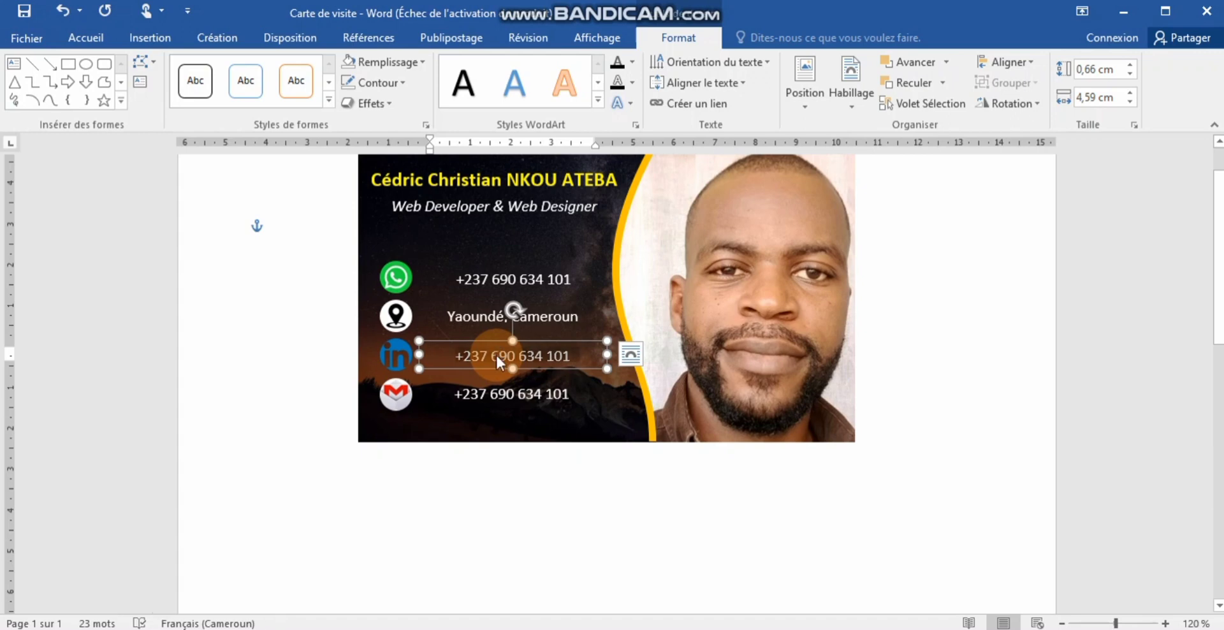
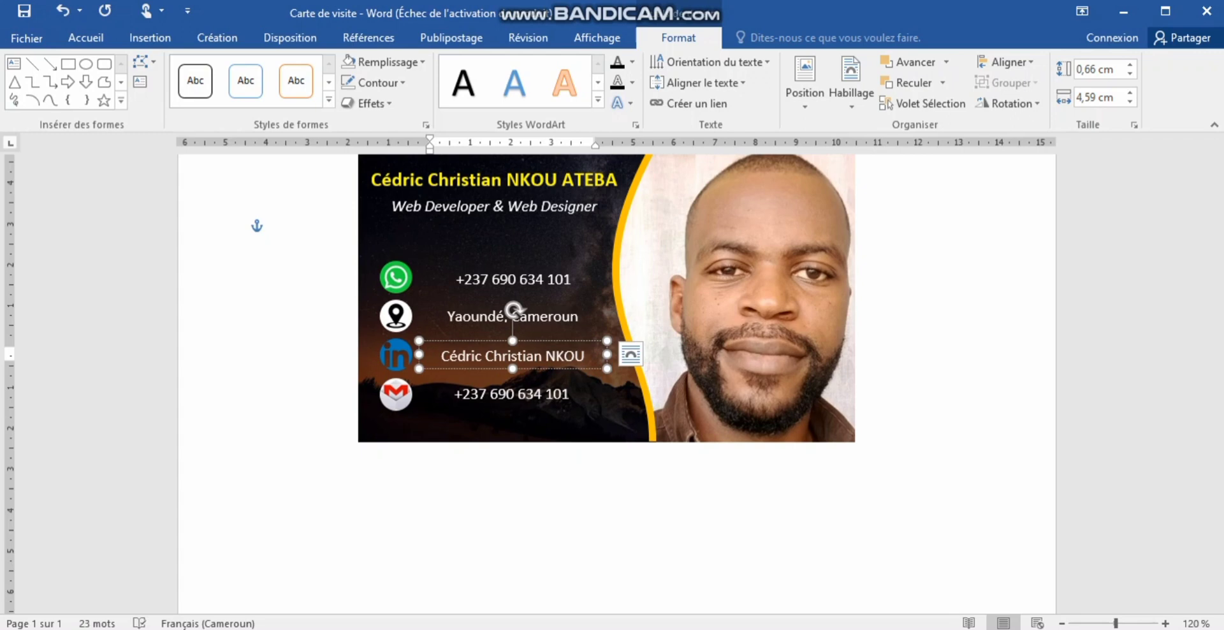
triple_click(496, 353)
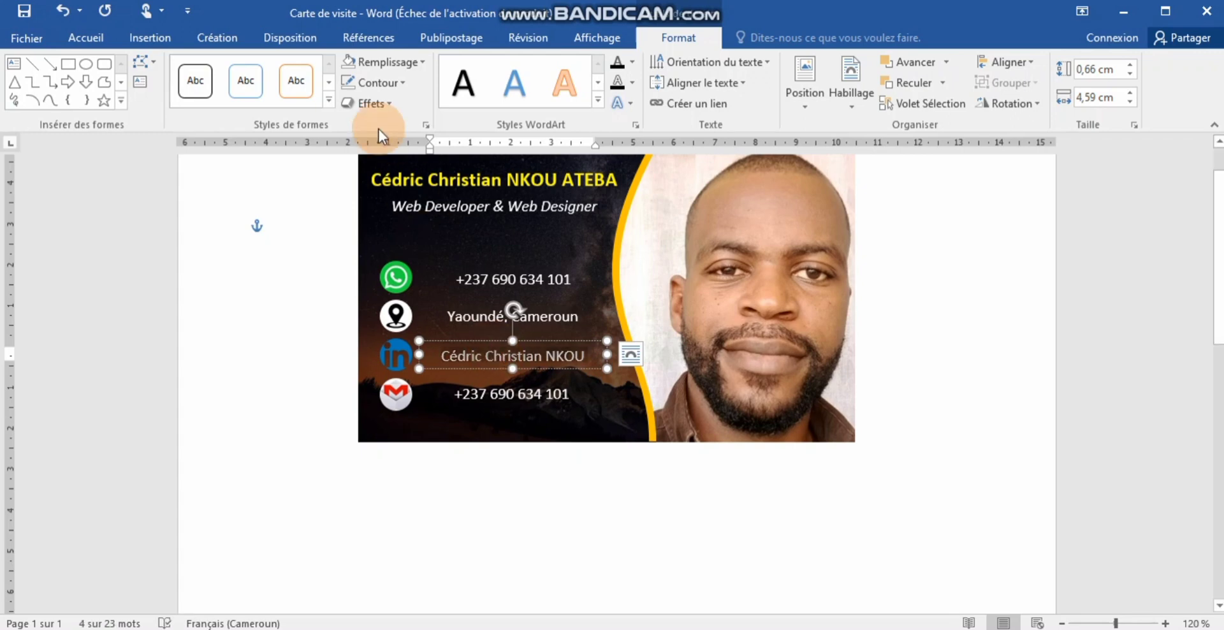
- Set the owner's name line to 9 pt on the Accueil tab
click(93, 36)
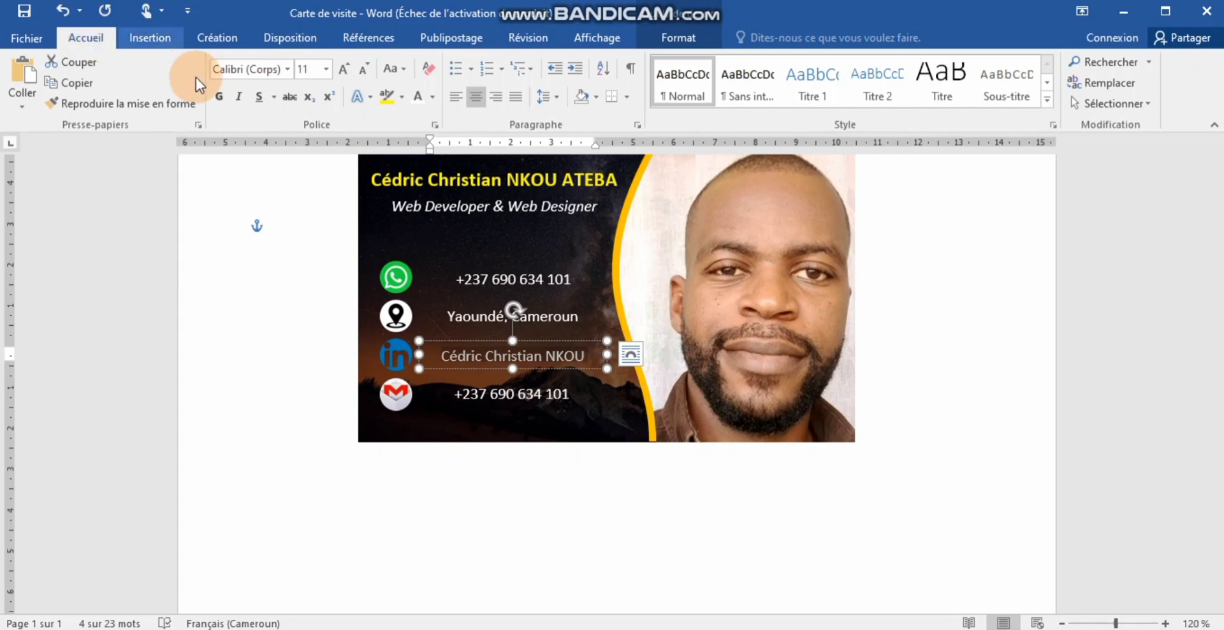
click(326, 68)
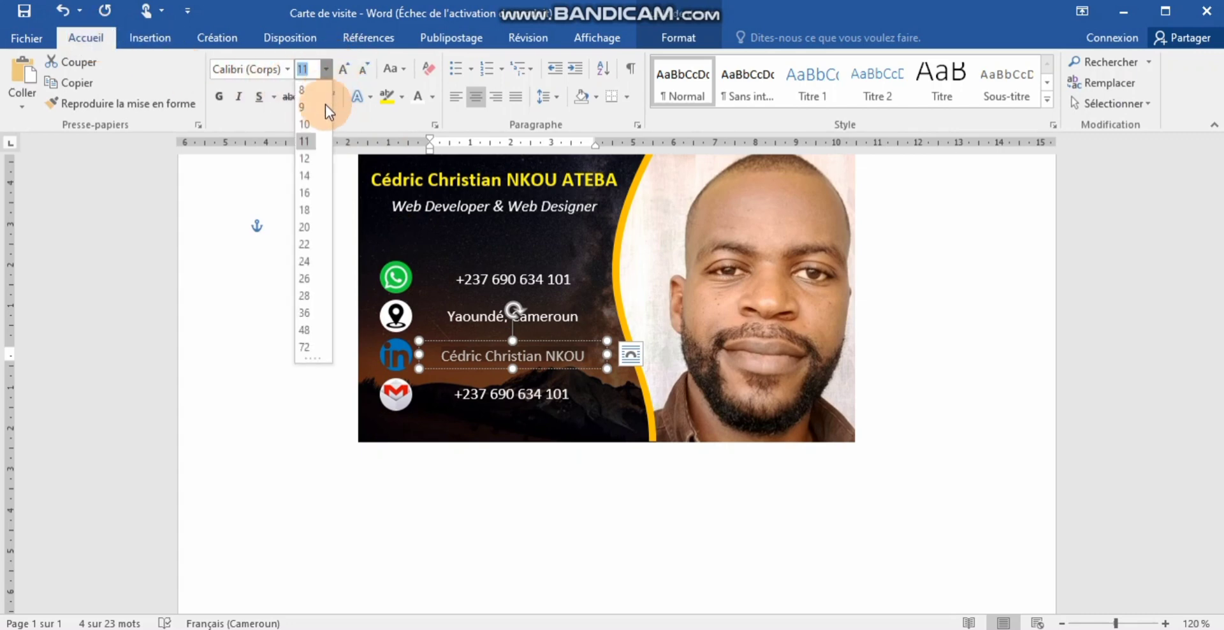
click(313, 125)
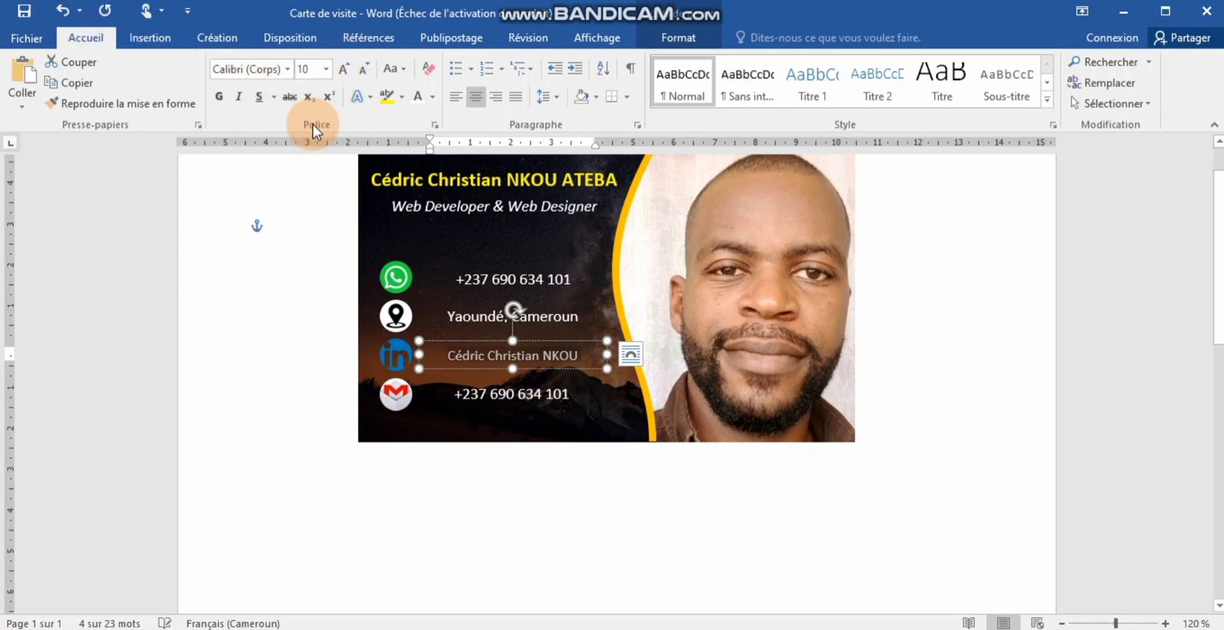
click(325, 68)
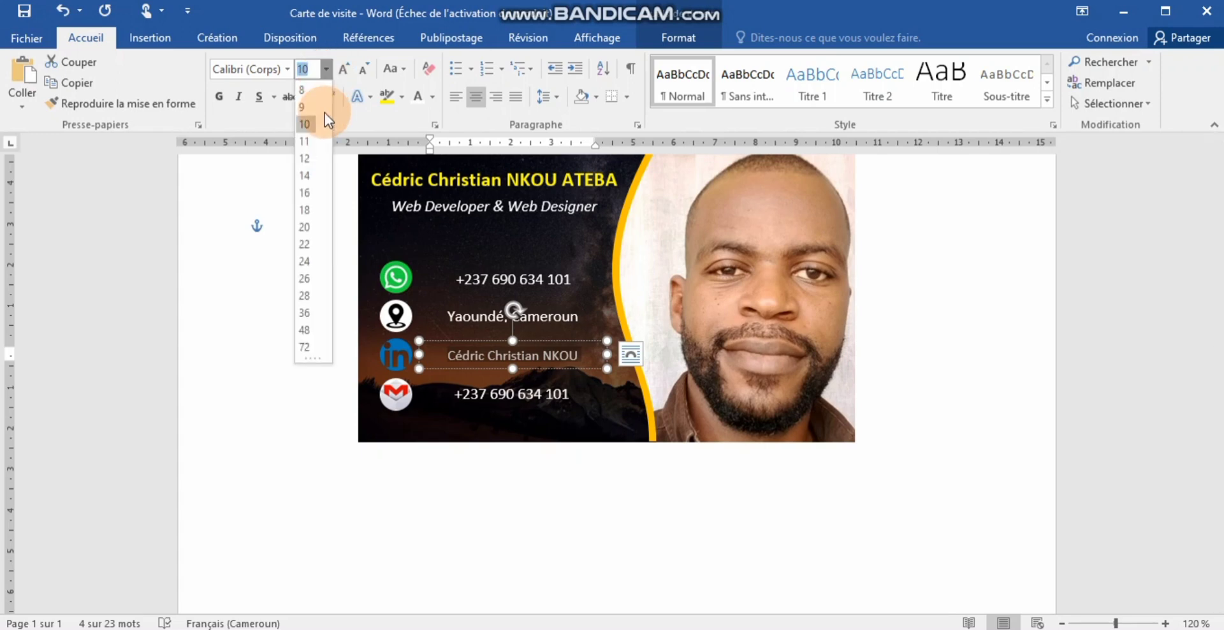
click(306, 107)
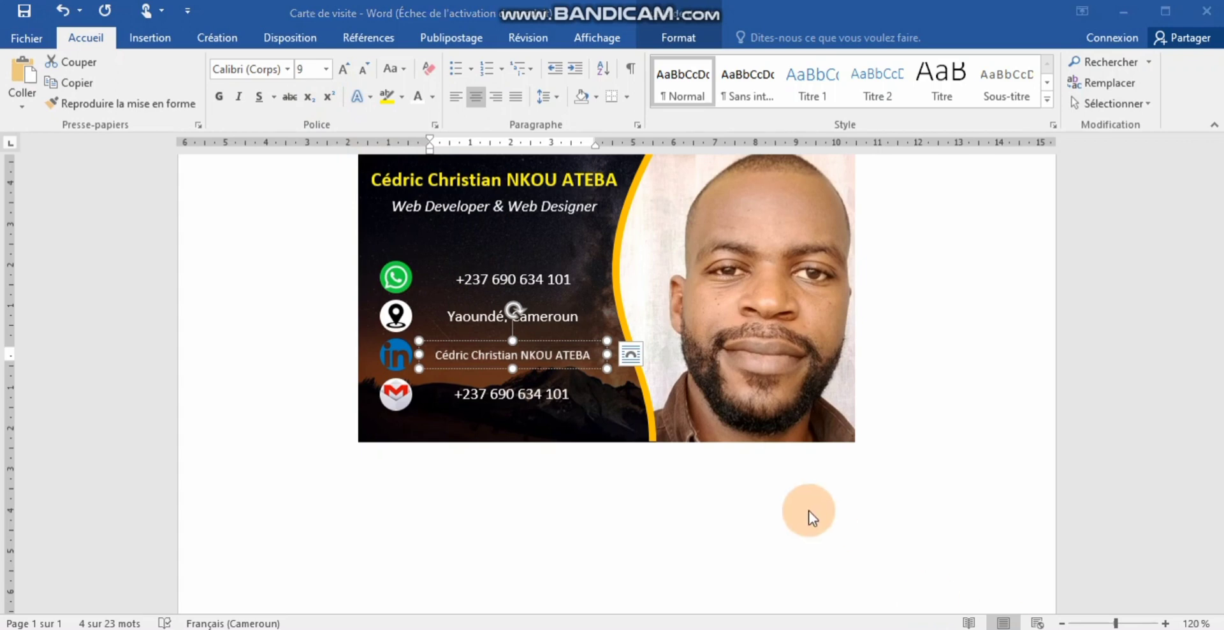
- Set the Yaoundé, Cameroun line to 9 pt
click(473, 316)
click(472, 315)
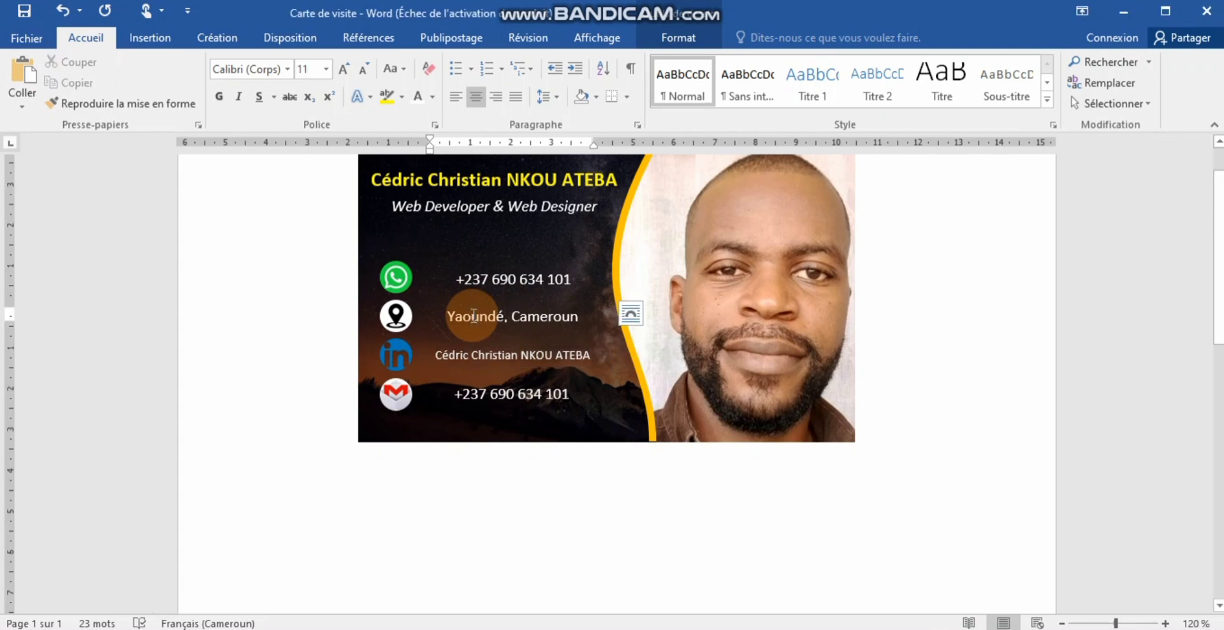
triple_click(472, 317)
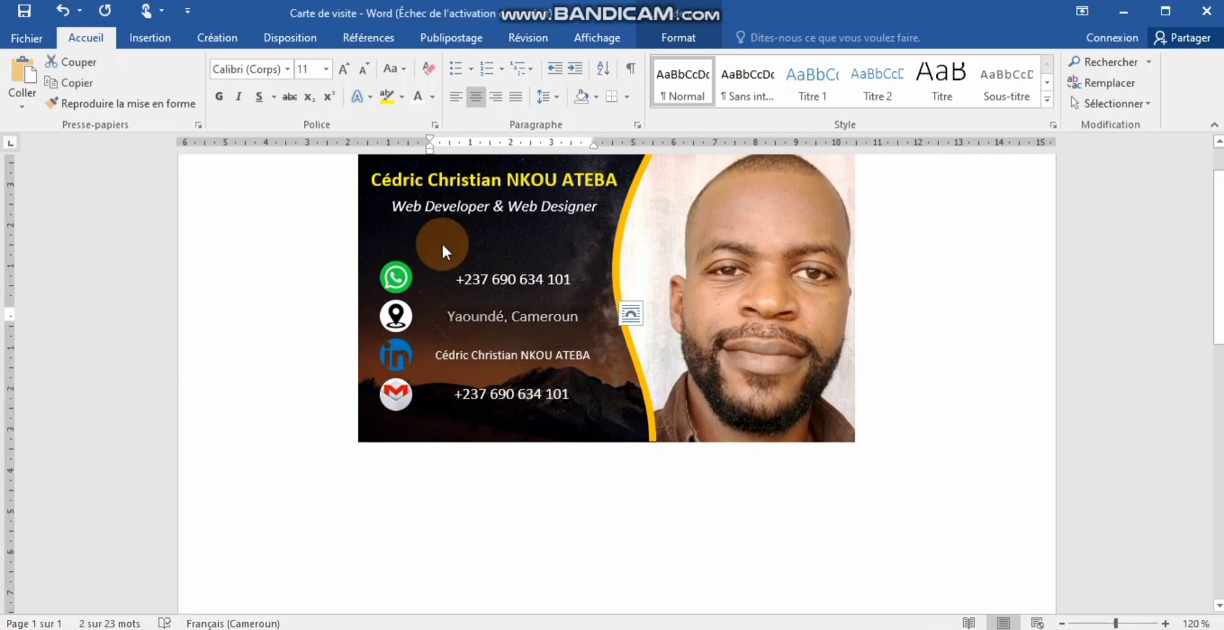
click(326, 69)
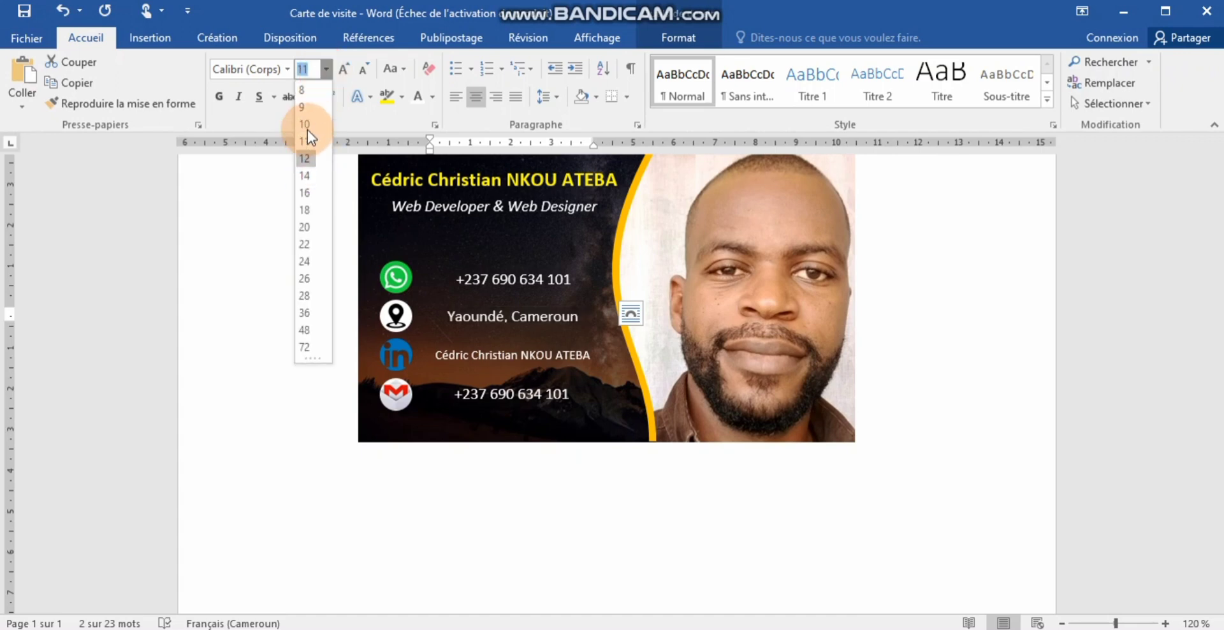
click(306, 107)
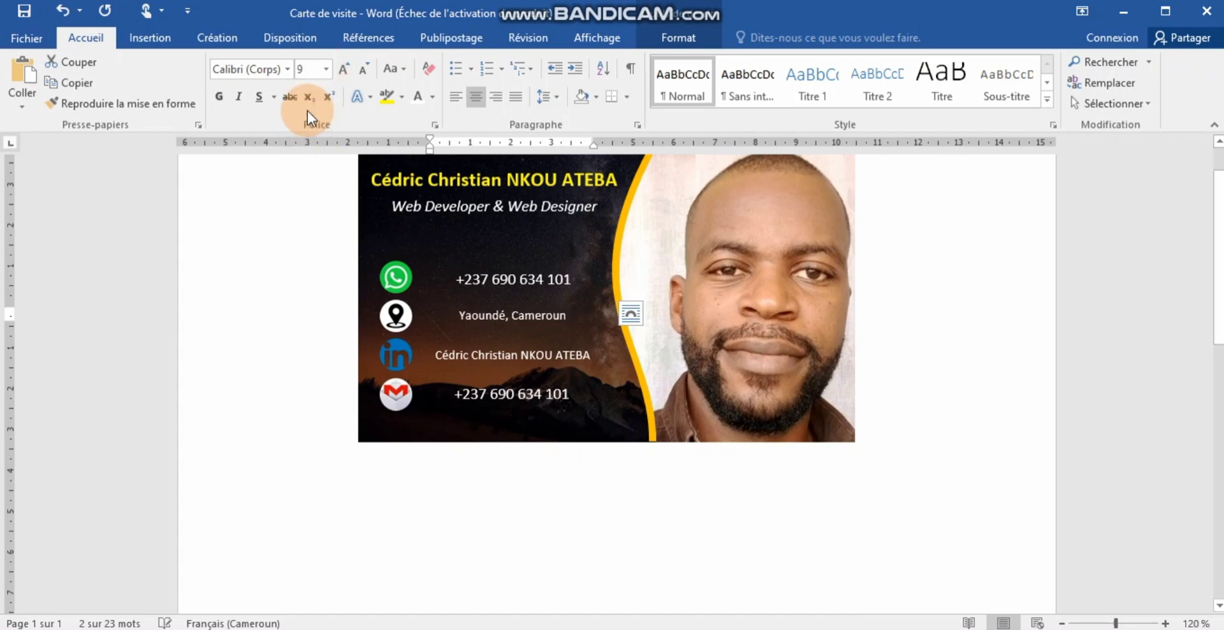
- Set the top and bottom phone-number lines to 9 pt
click(482, 279)
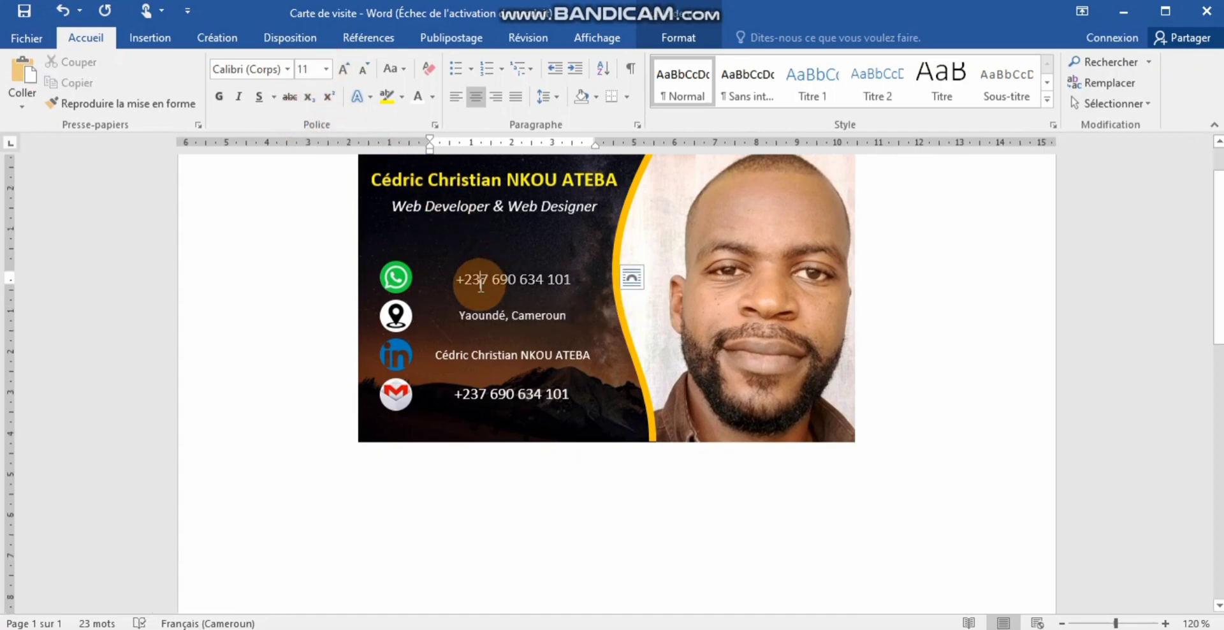
triple_click(481, 284)
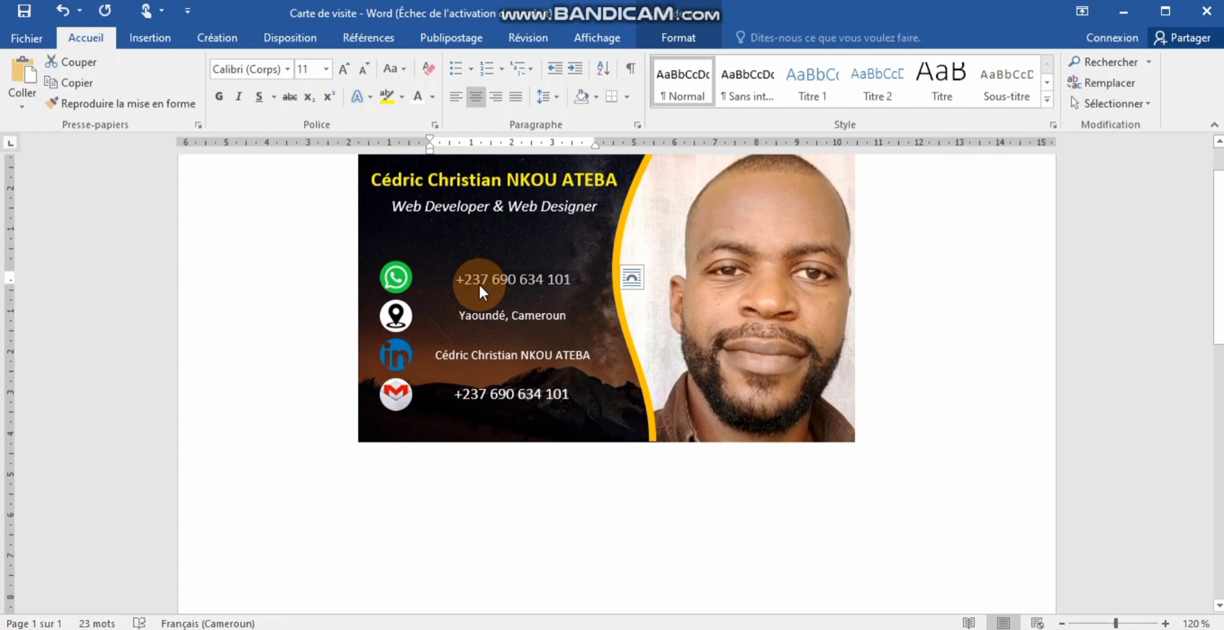
click(330, 69)
click(313, 106)
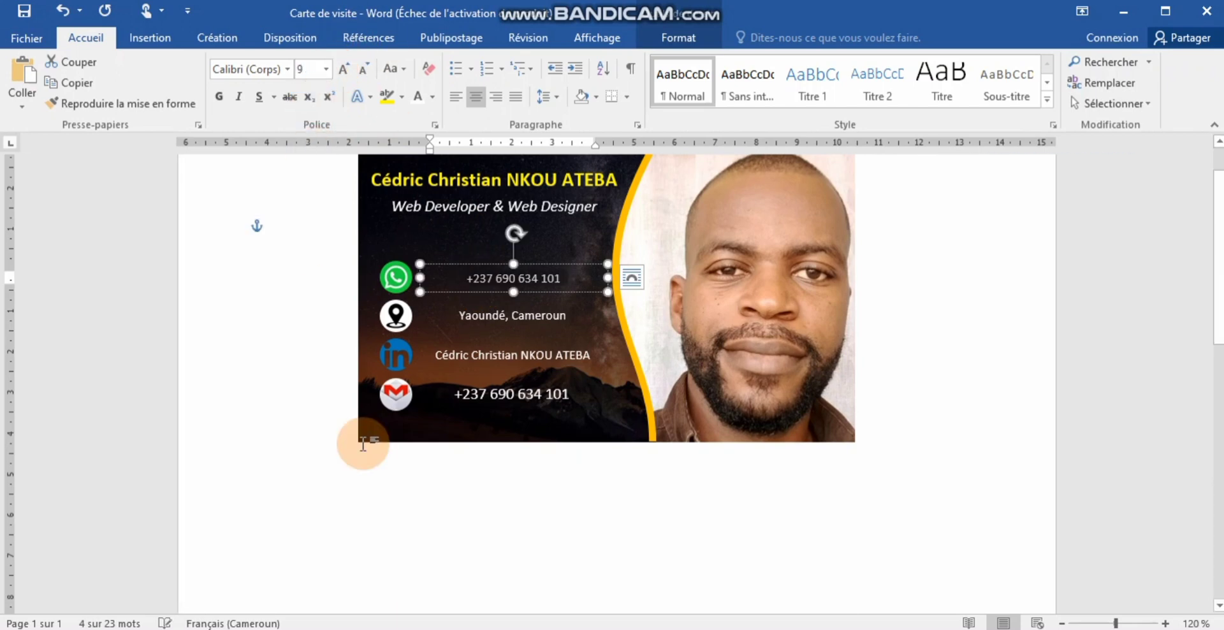
click(488, 399)
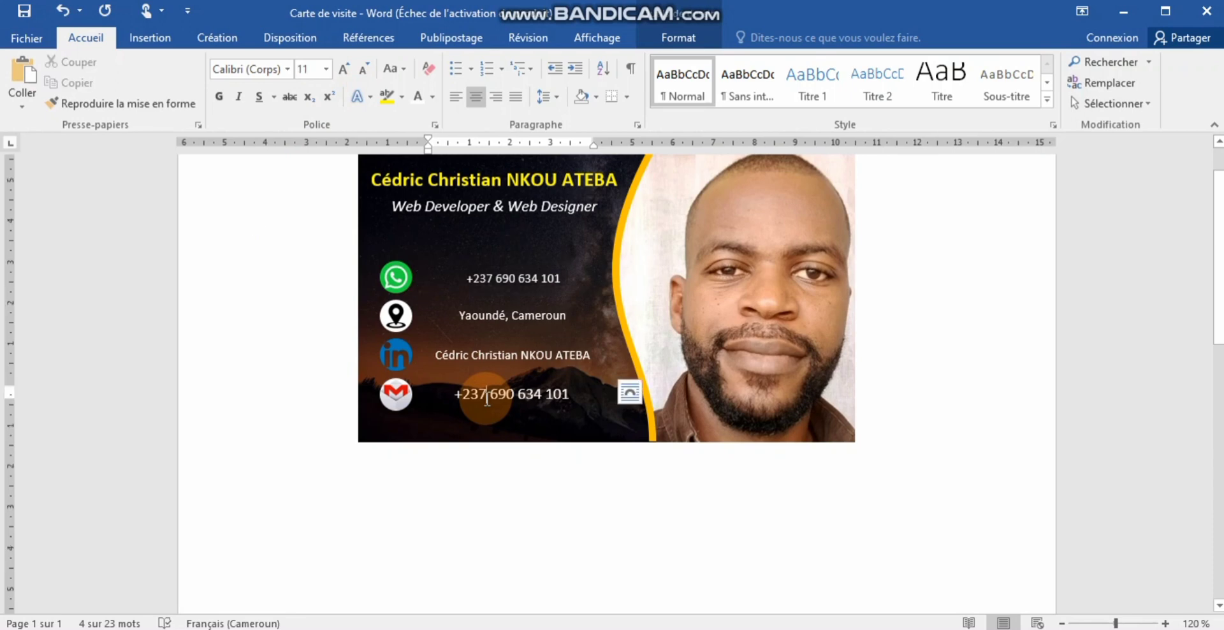
triple_click(485, 395)
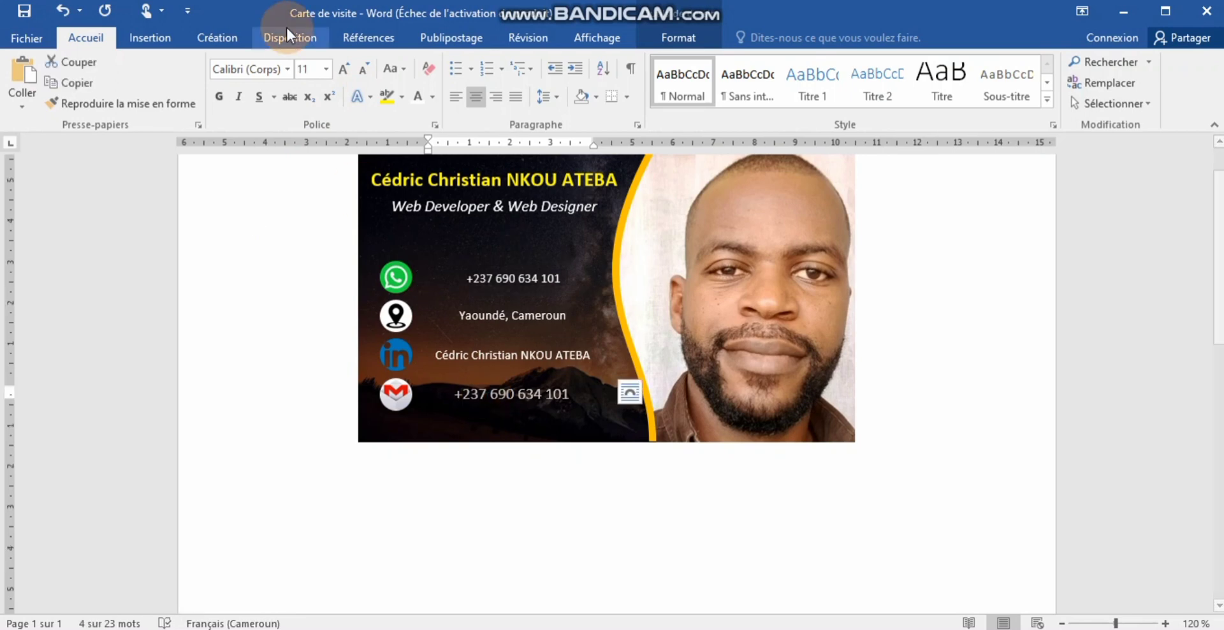
click(327, 69)
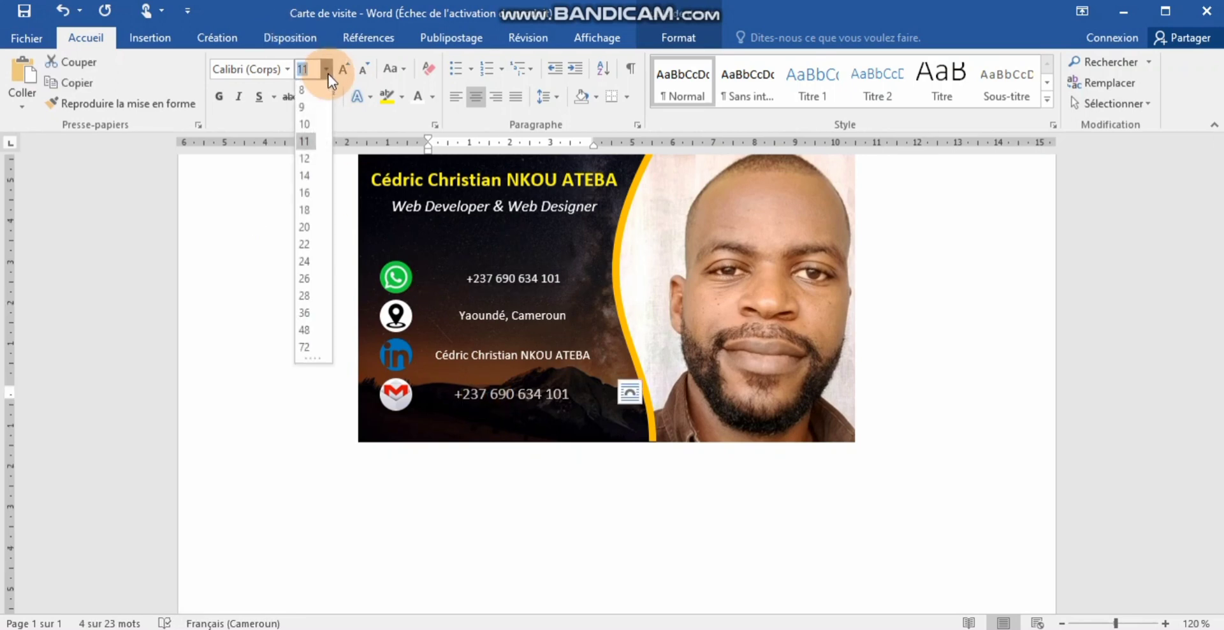
click(308, 106)
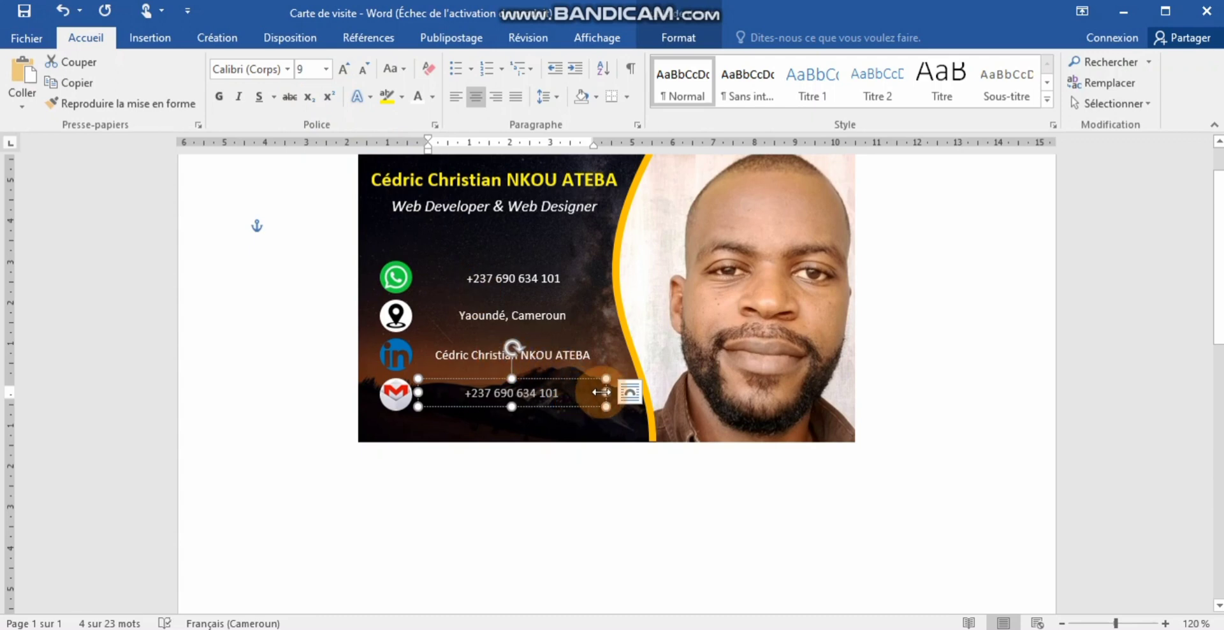
- Narrow the bottom phone-number box and adjust the name box's width and position
mouse_move(551, 400)
mouse_down()
mouse_move(518, 401)
mouse_move(537, 402)
mouse_up()
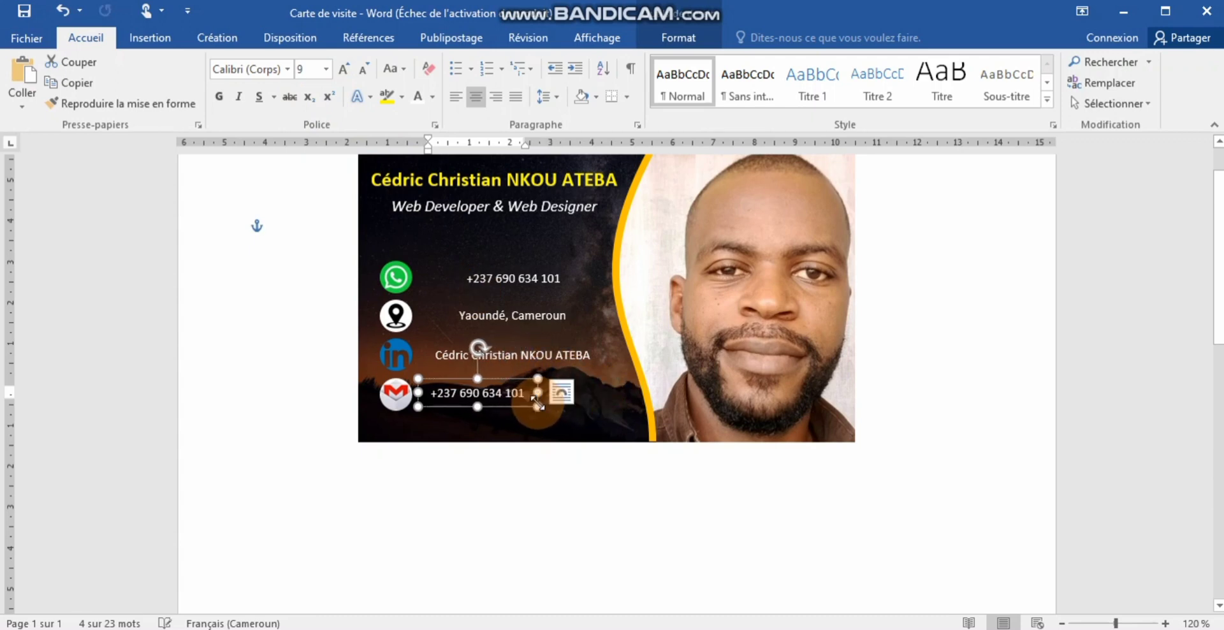
click(542, 359)
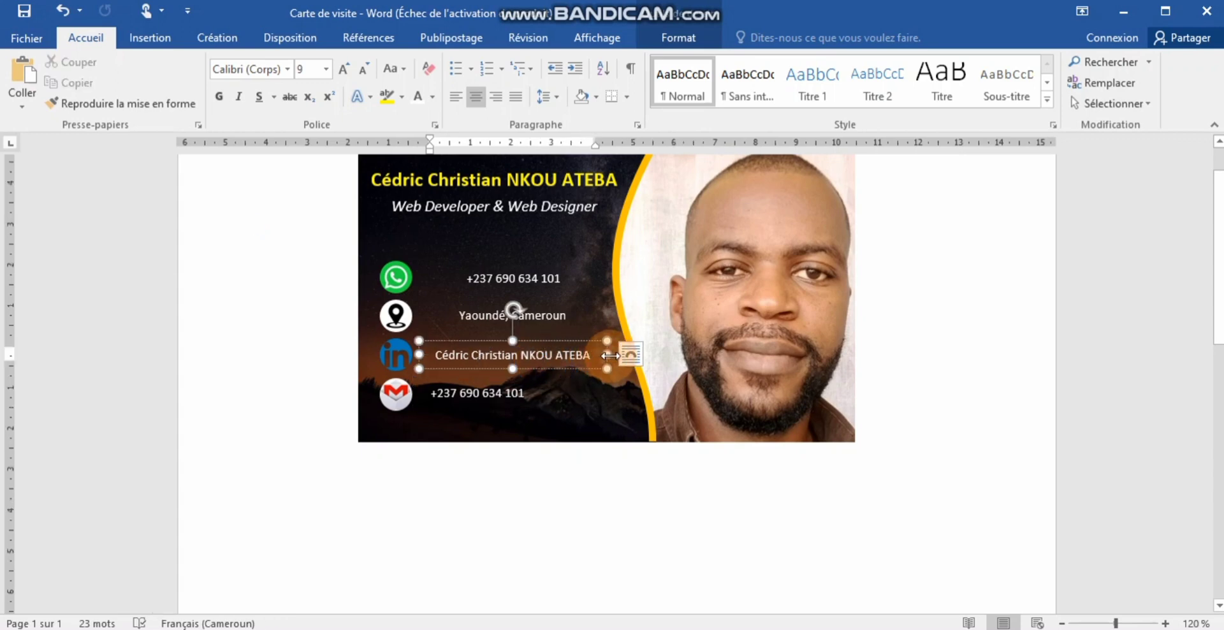
drag(610, 355, 607, 355)
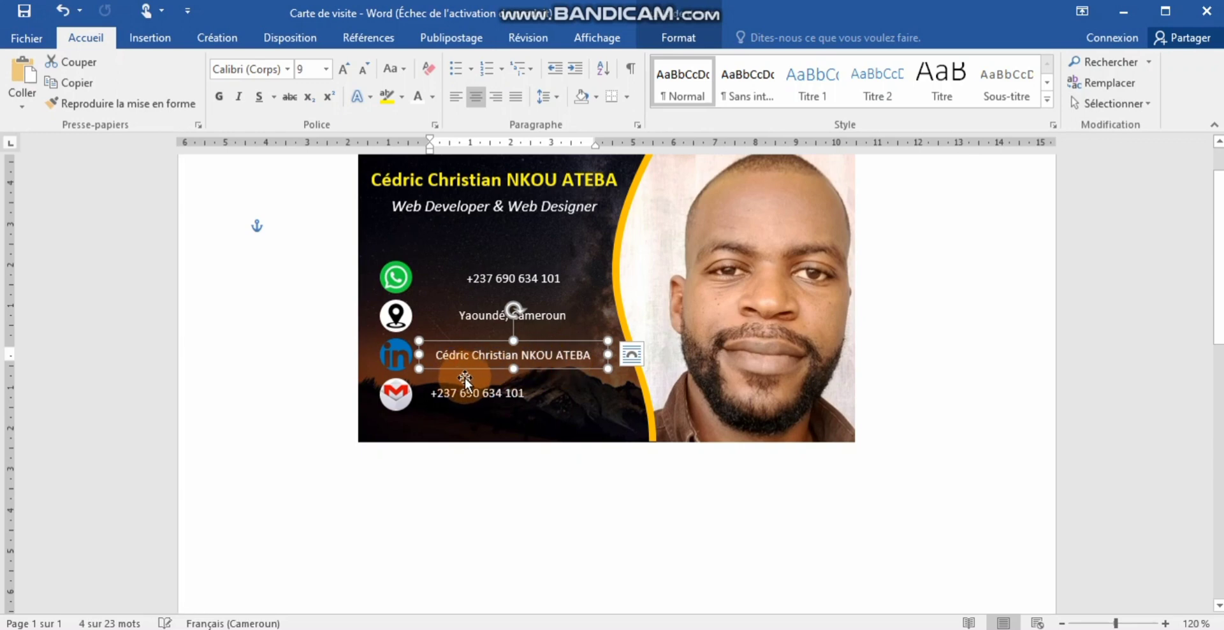
drag(492, 378, 489, 378)
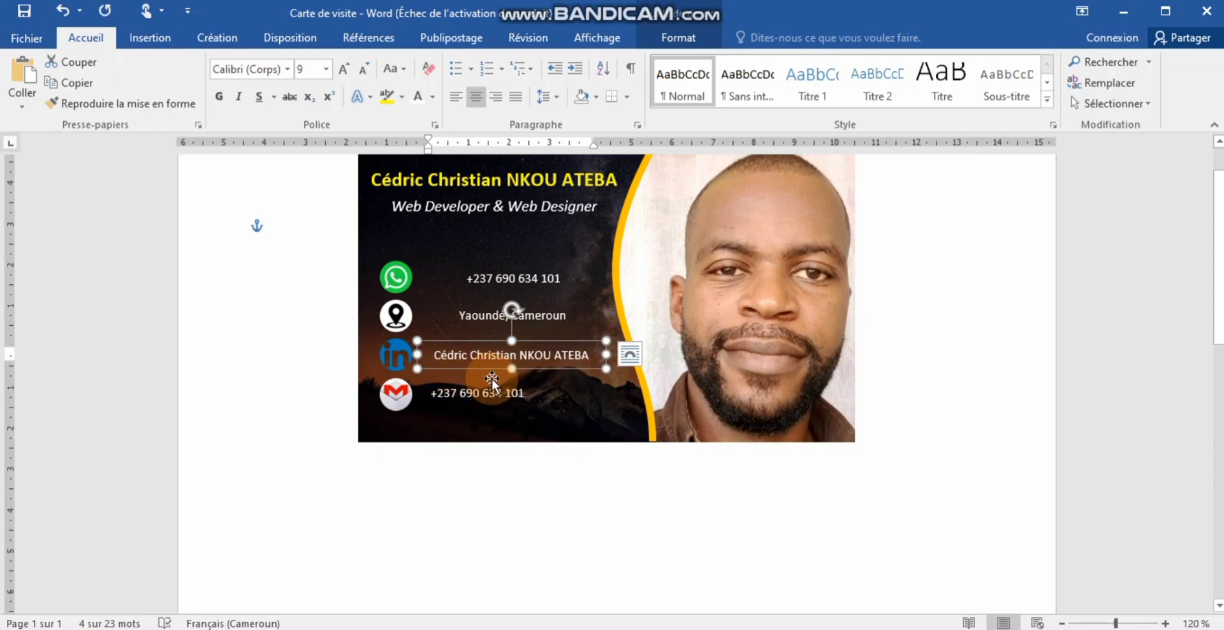
- Narrow the Yaoundé, Cameroun and top phone-number text boxes
click(540, 316)
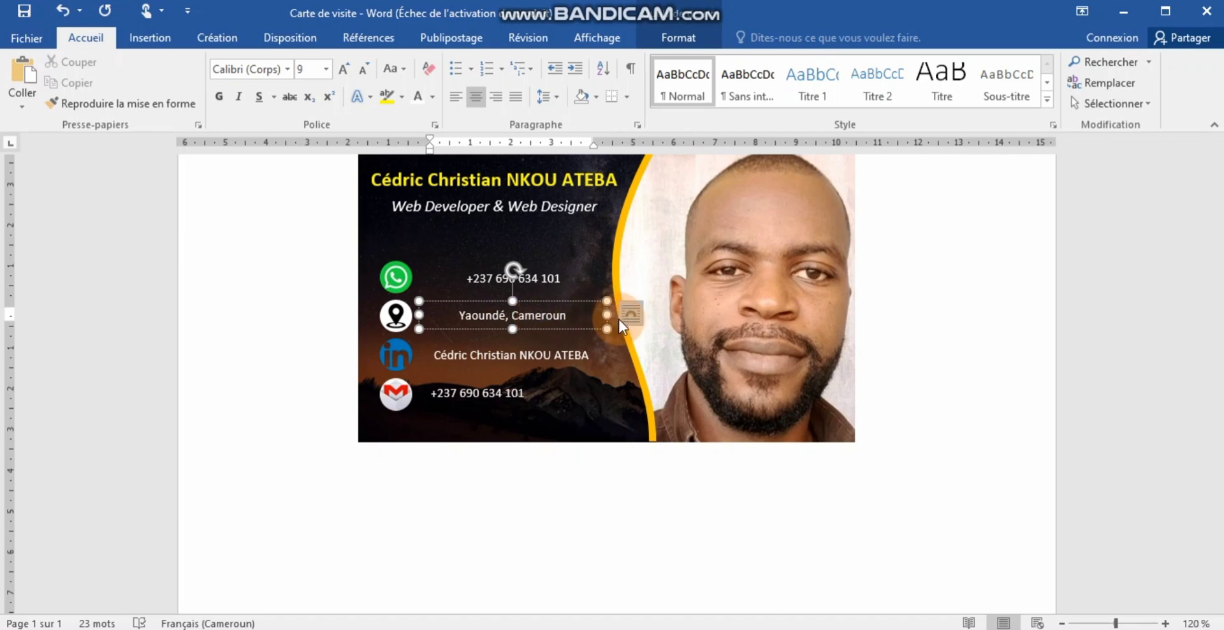
drag(607, 314, 555, 317)
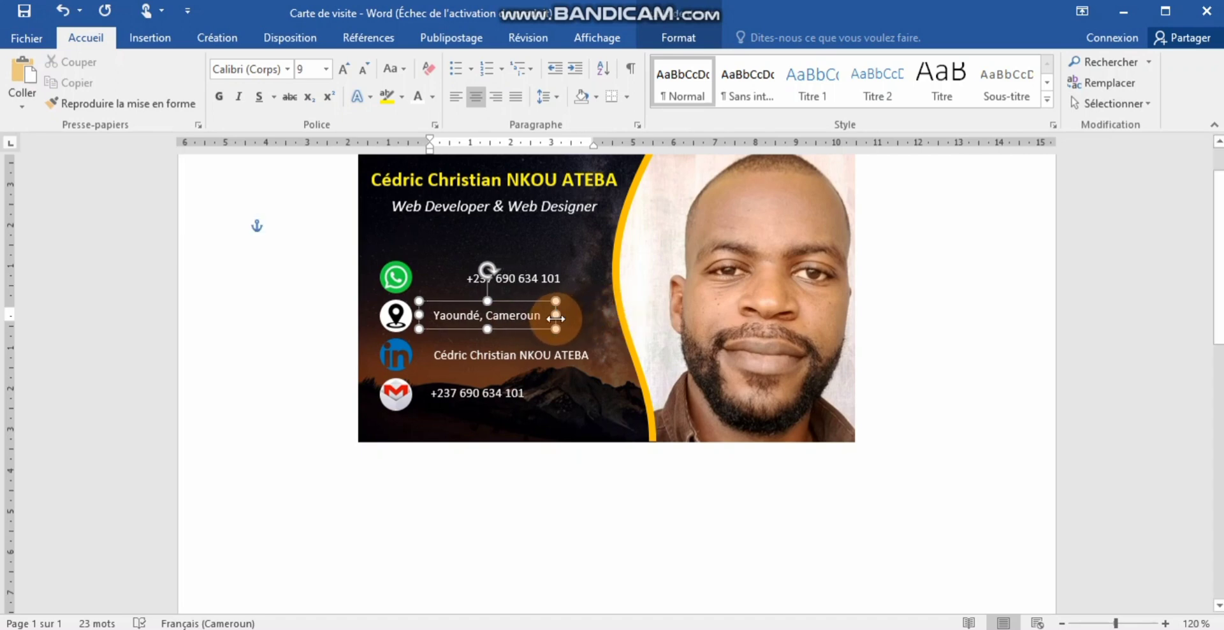
click(553, 277)
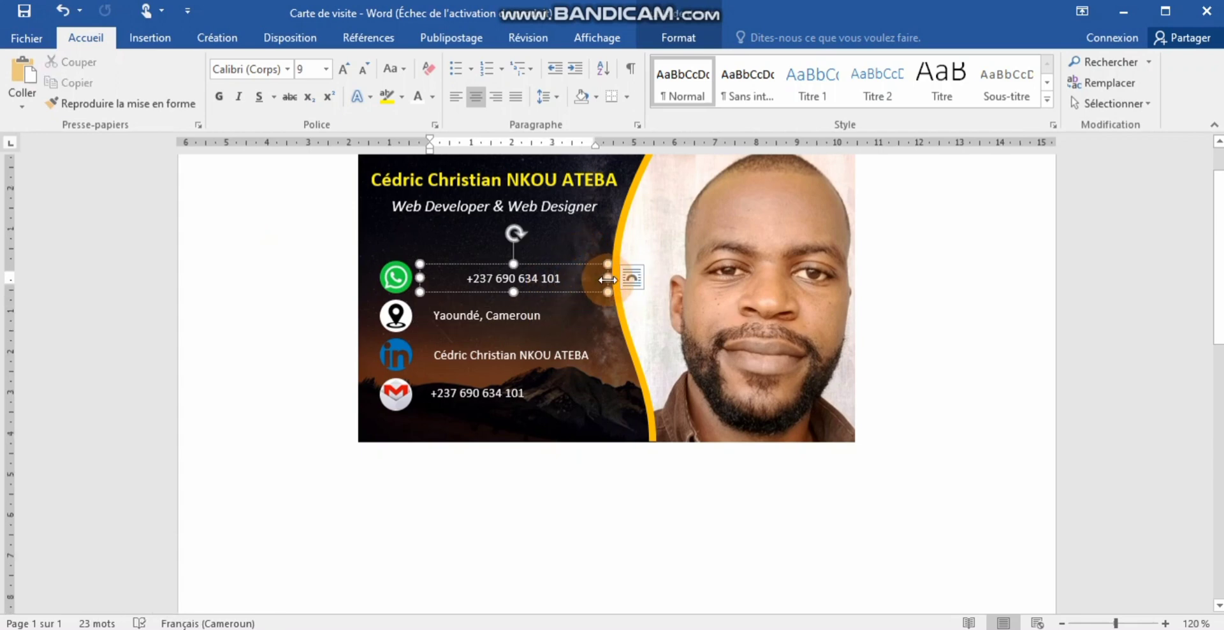
drag(602, 278, 537, 281)
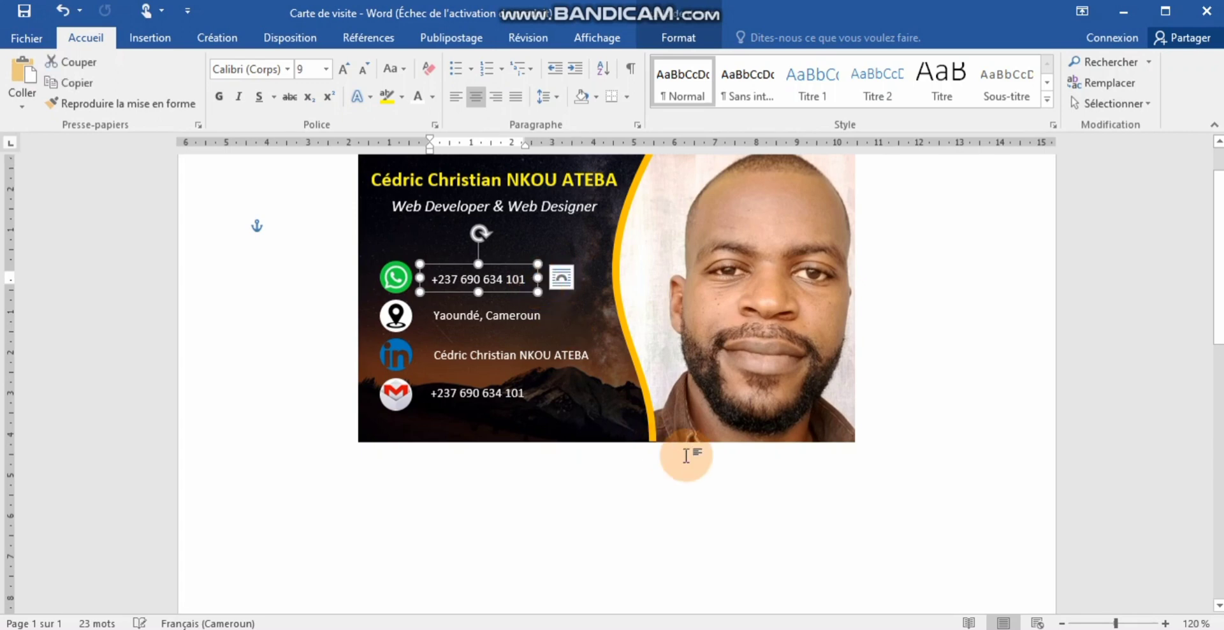
click(604, 470)
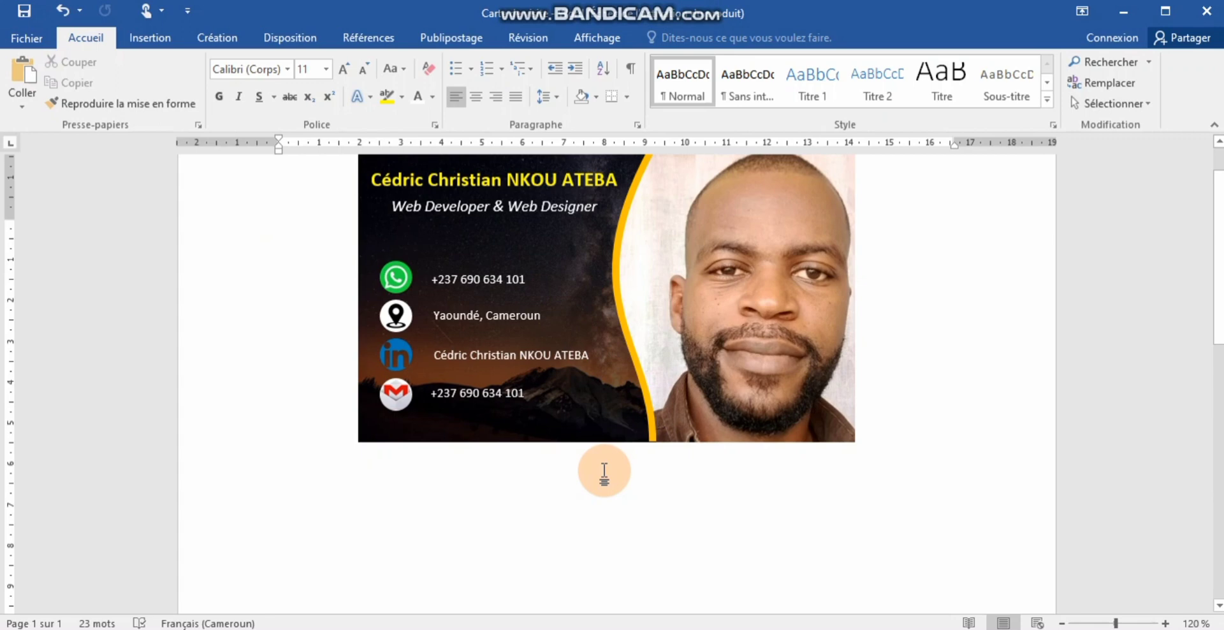
scroll(797, 434, up, 2)
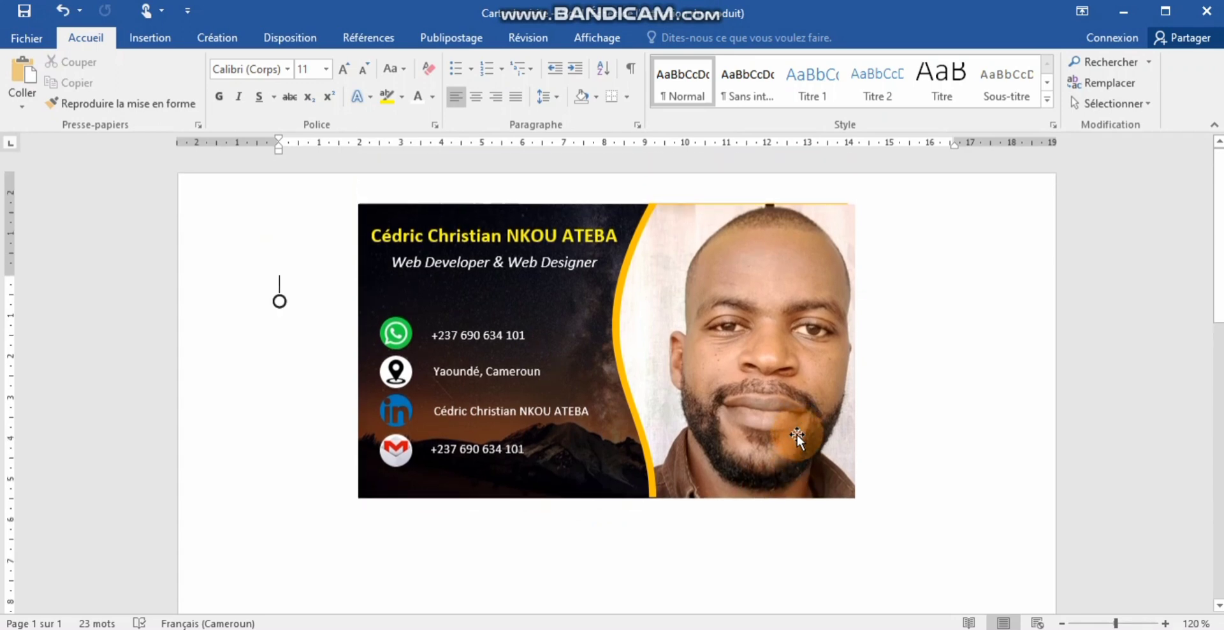
click(699, 308)
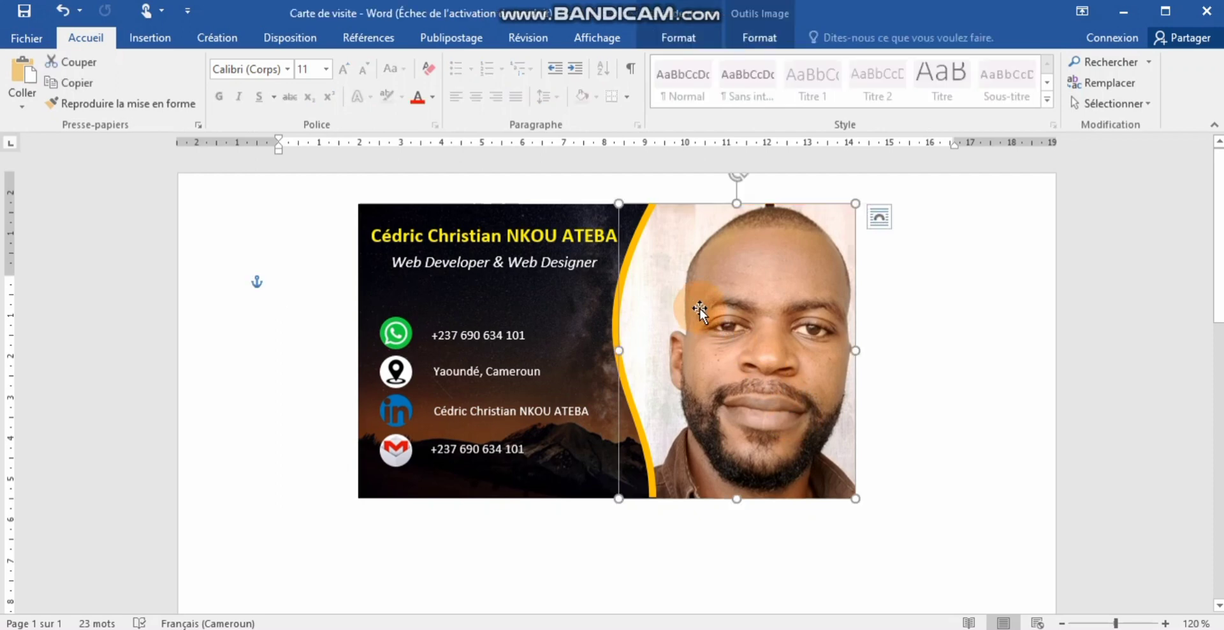
key(Up)
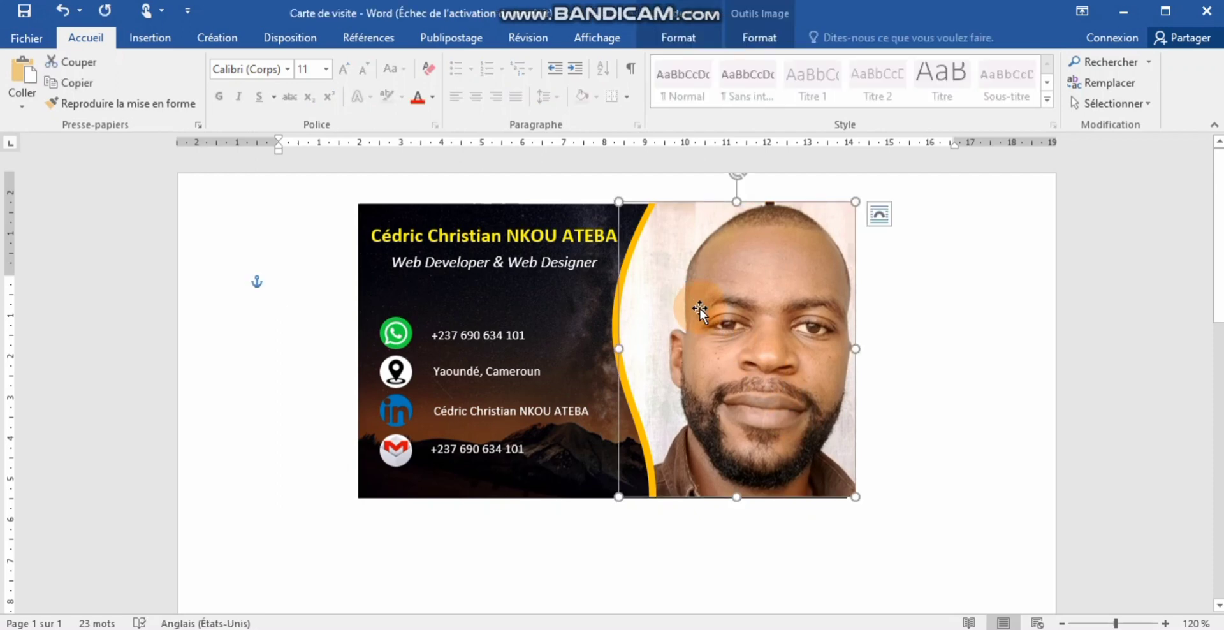
click(926, 326)
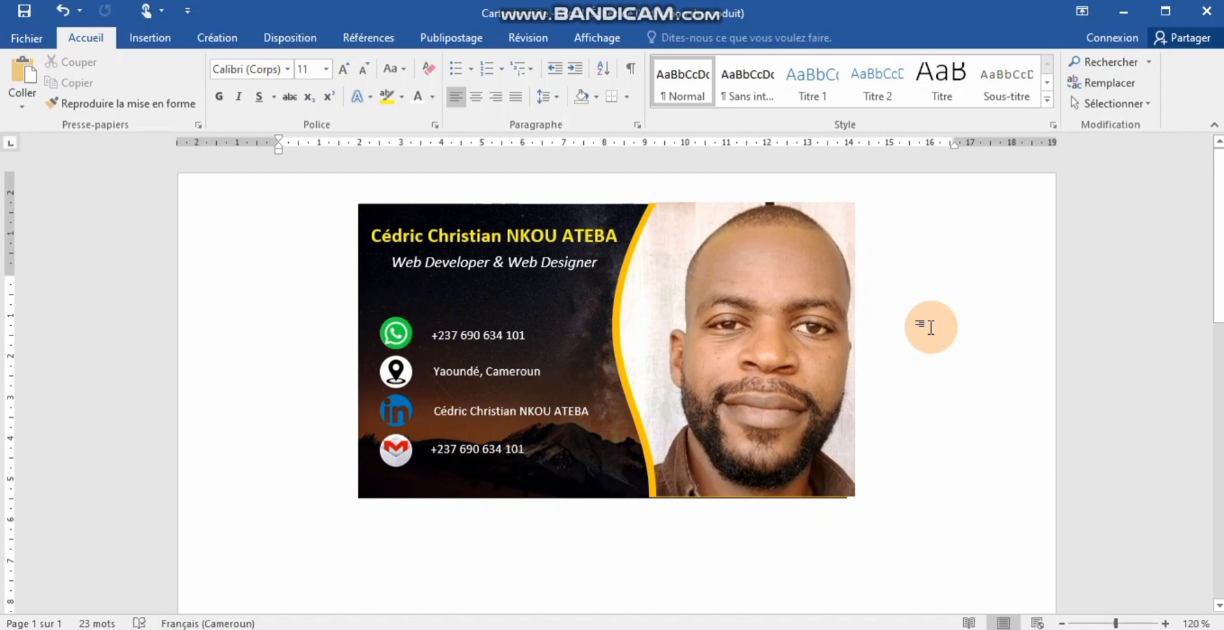
click(836, 330)
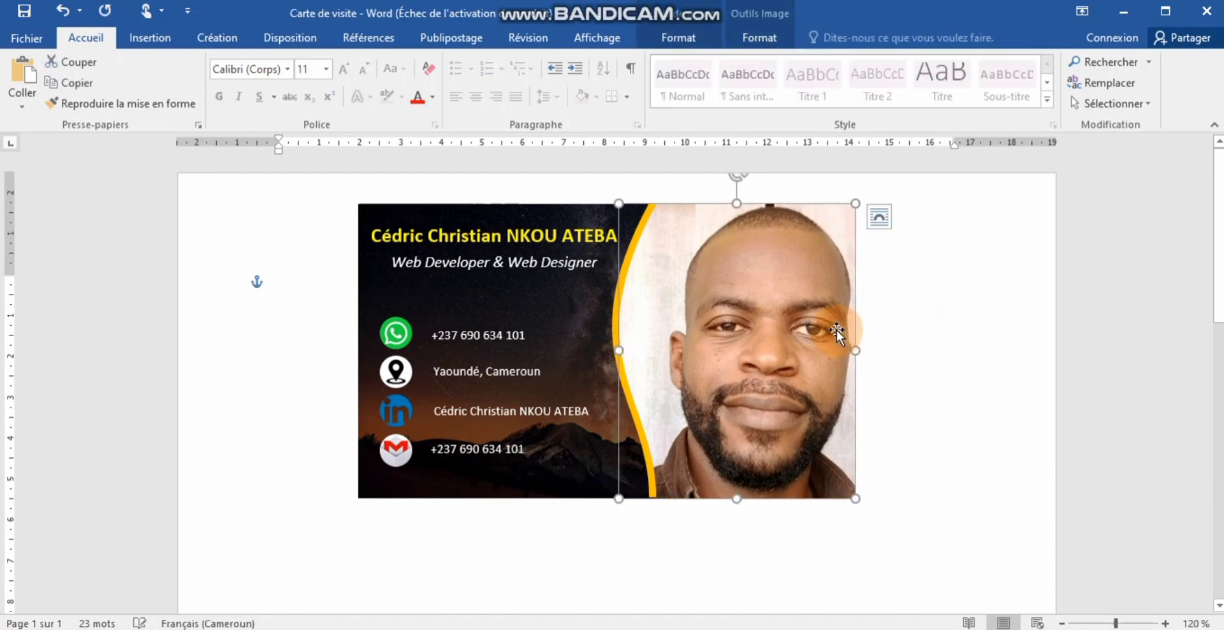
click(1011, 345)
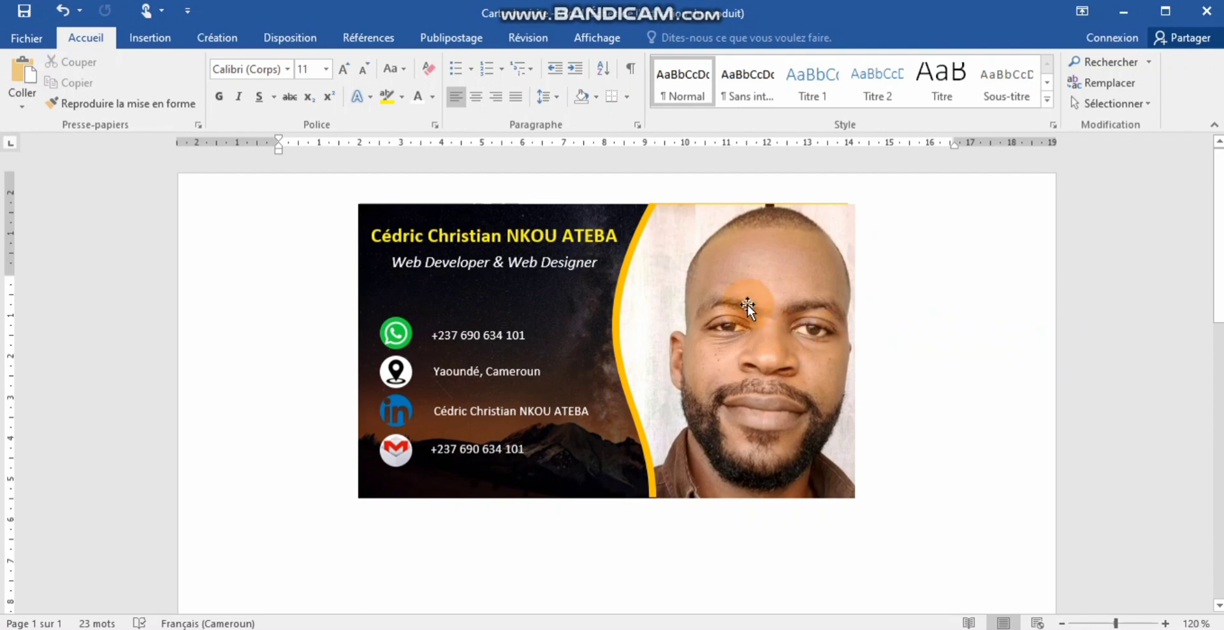
click(716, 280)
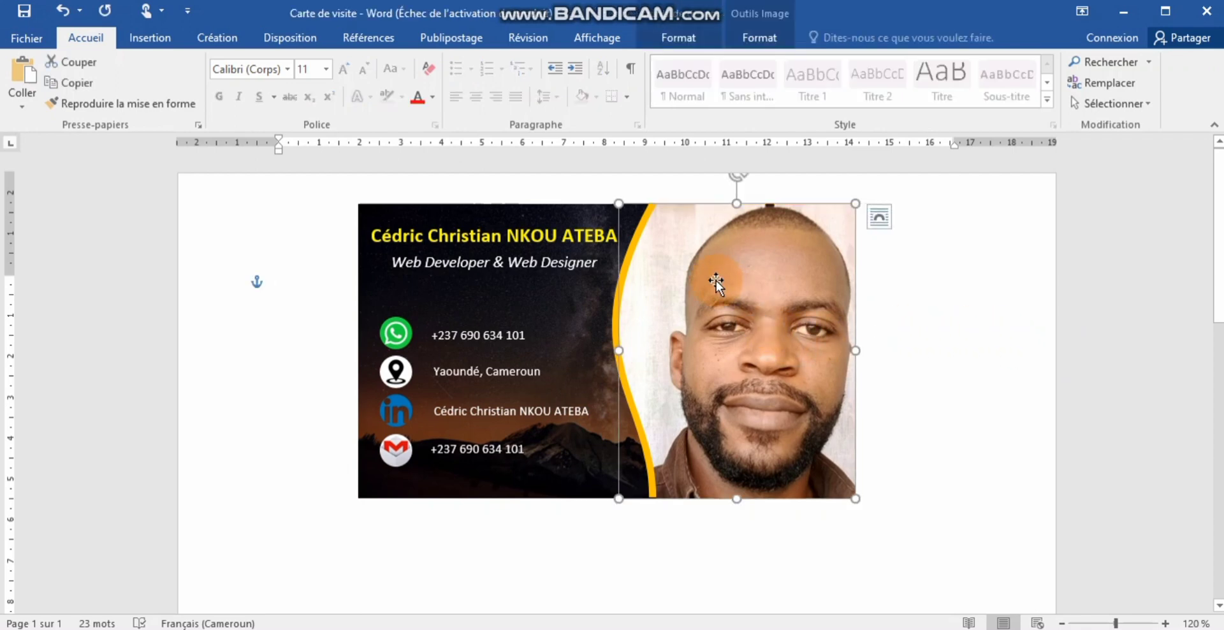
click(892, 270)
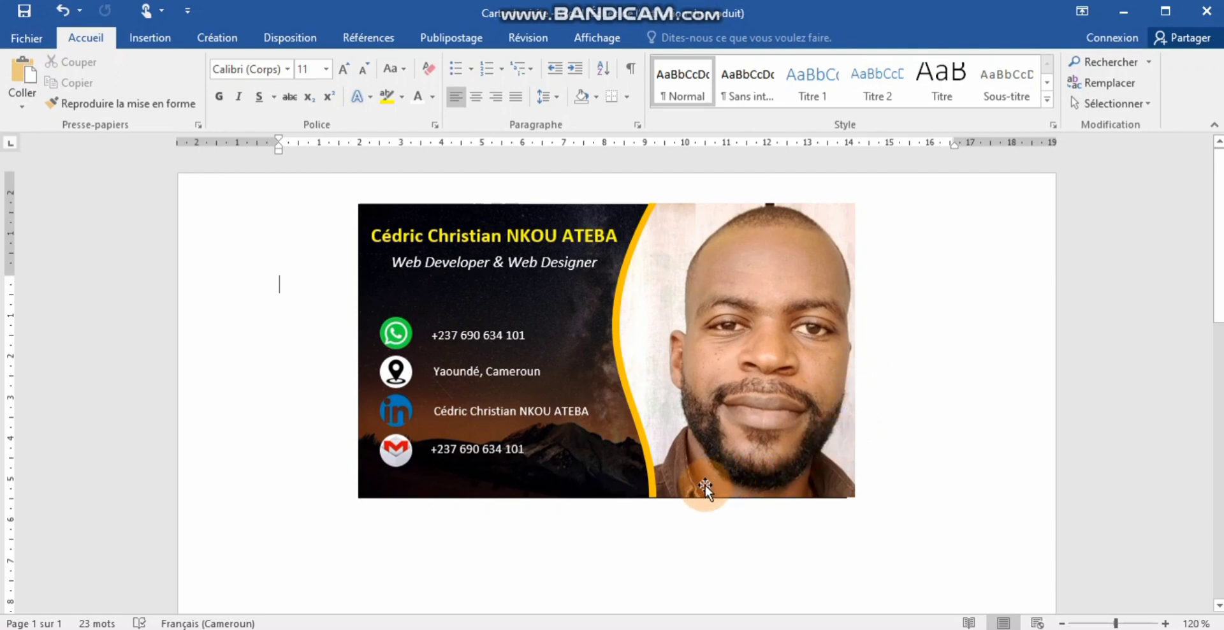
click(732, 477)
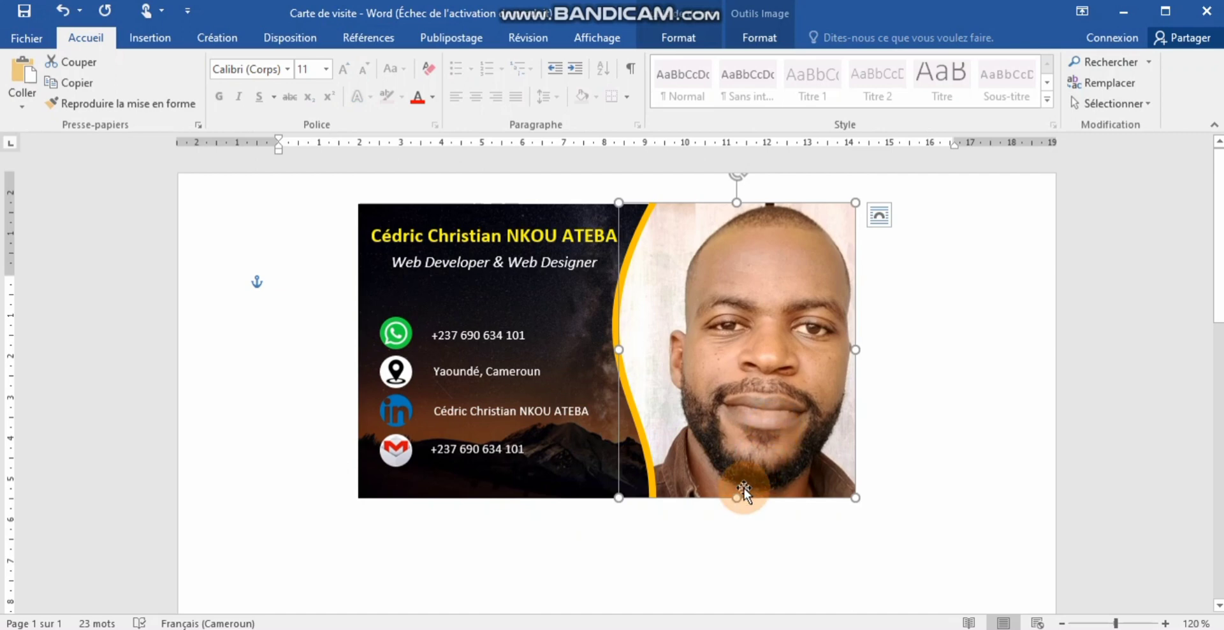
click(620, 584)
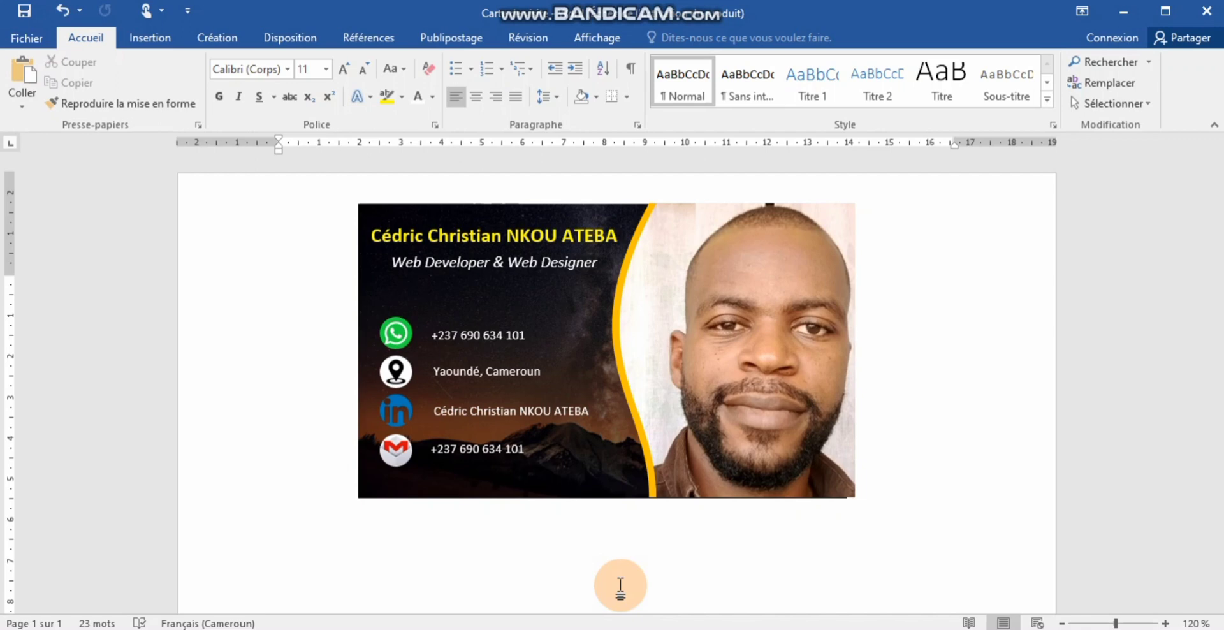
- Replace the last line's phone number with the Gmail address and widen its box
triple_click(474, 446)
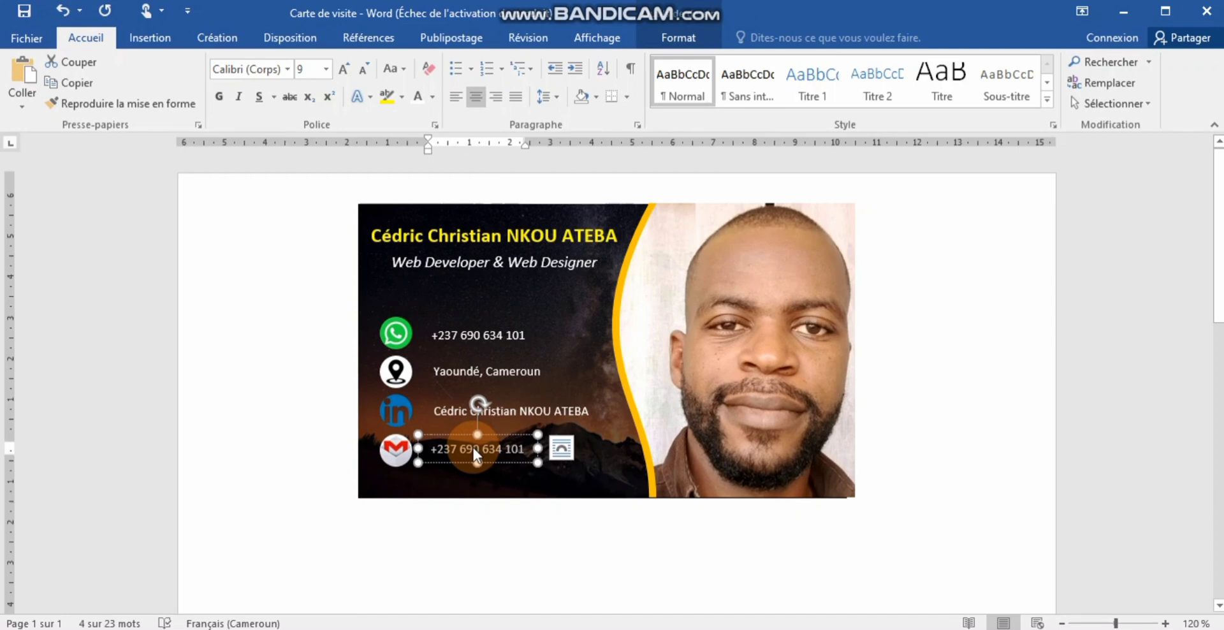
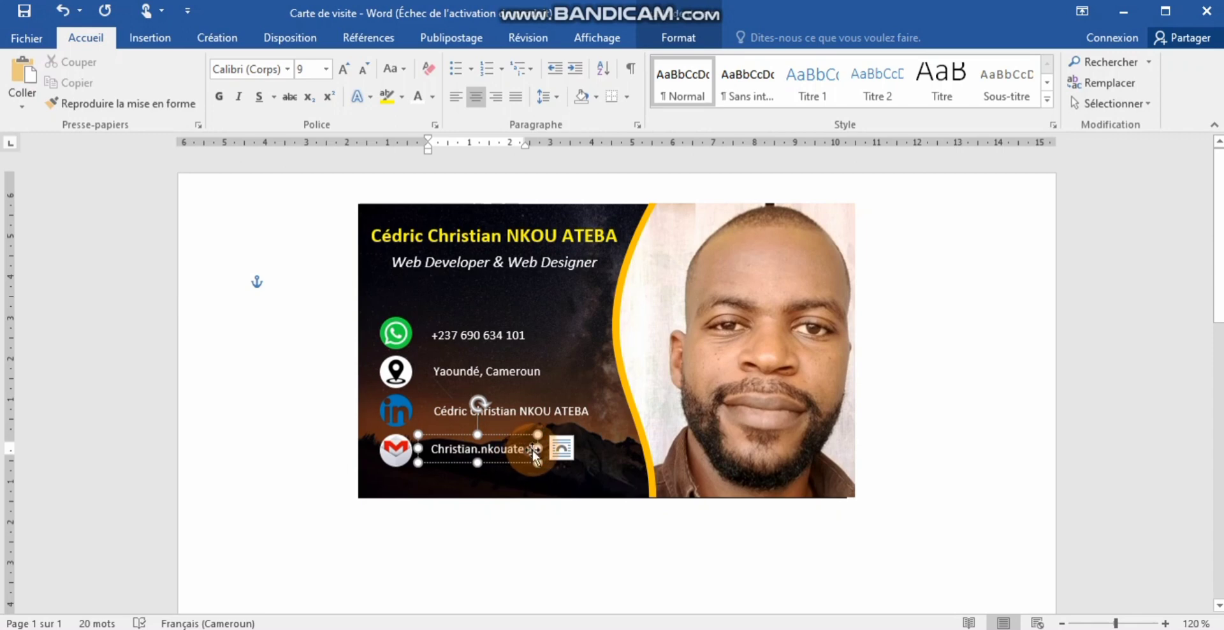
drag(534, 449, 619, 449)
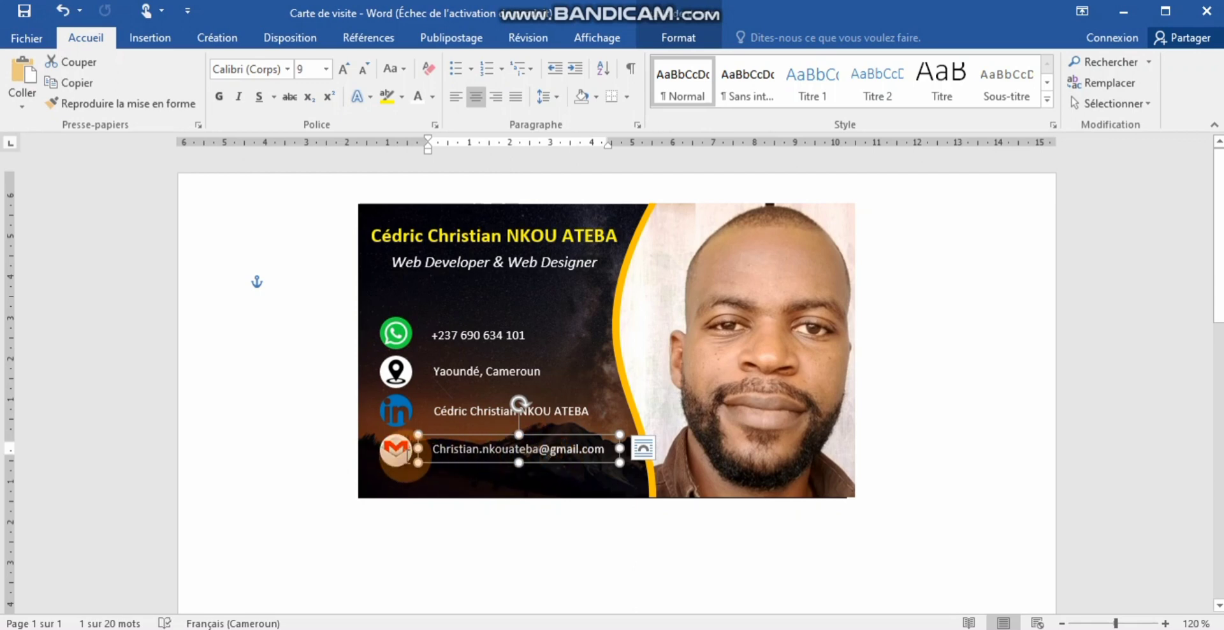
right_click(433, 454)
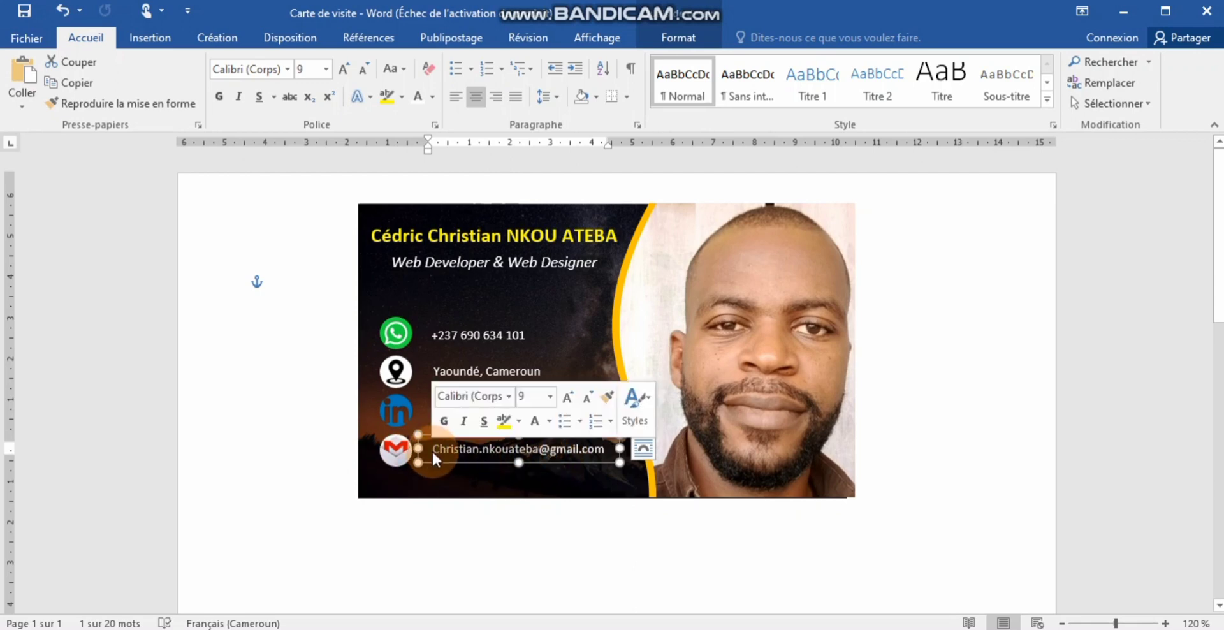
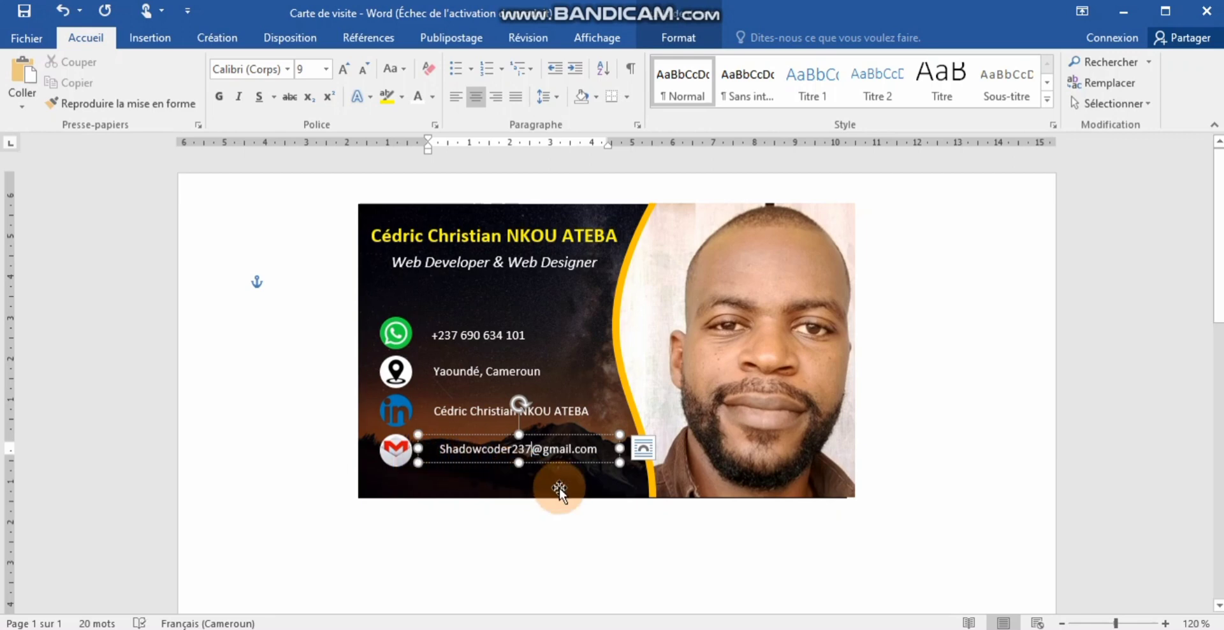
- Narrow the e-mail text box to fit the address
click(595, 472)
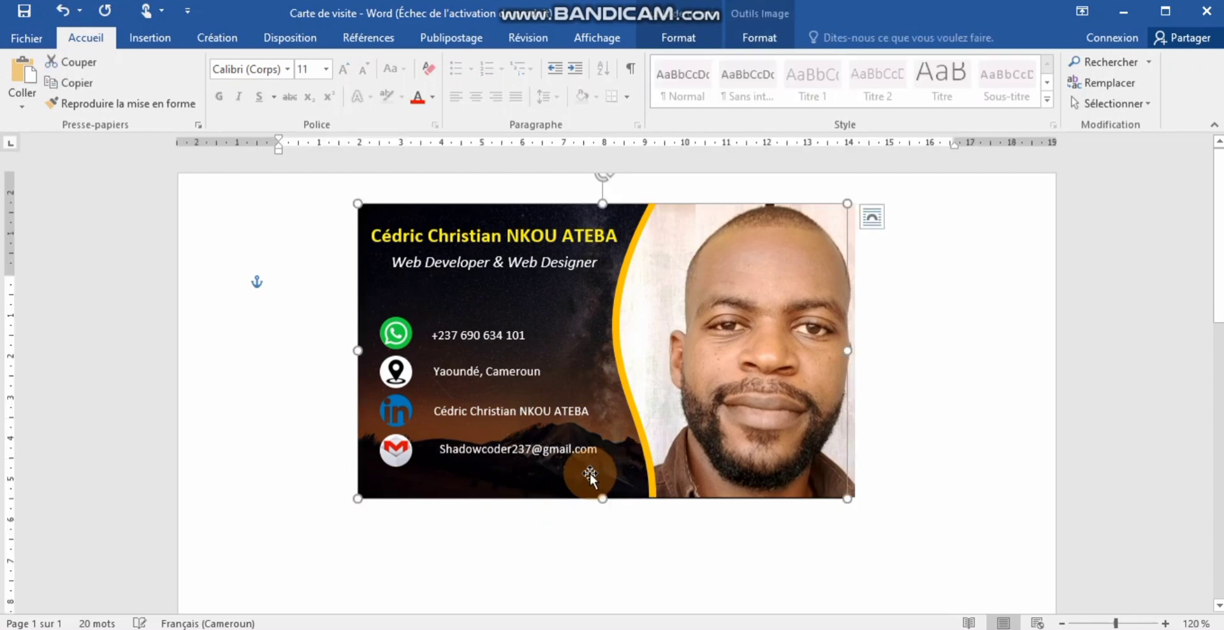
click(489, 454)
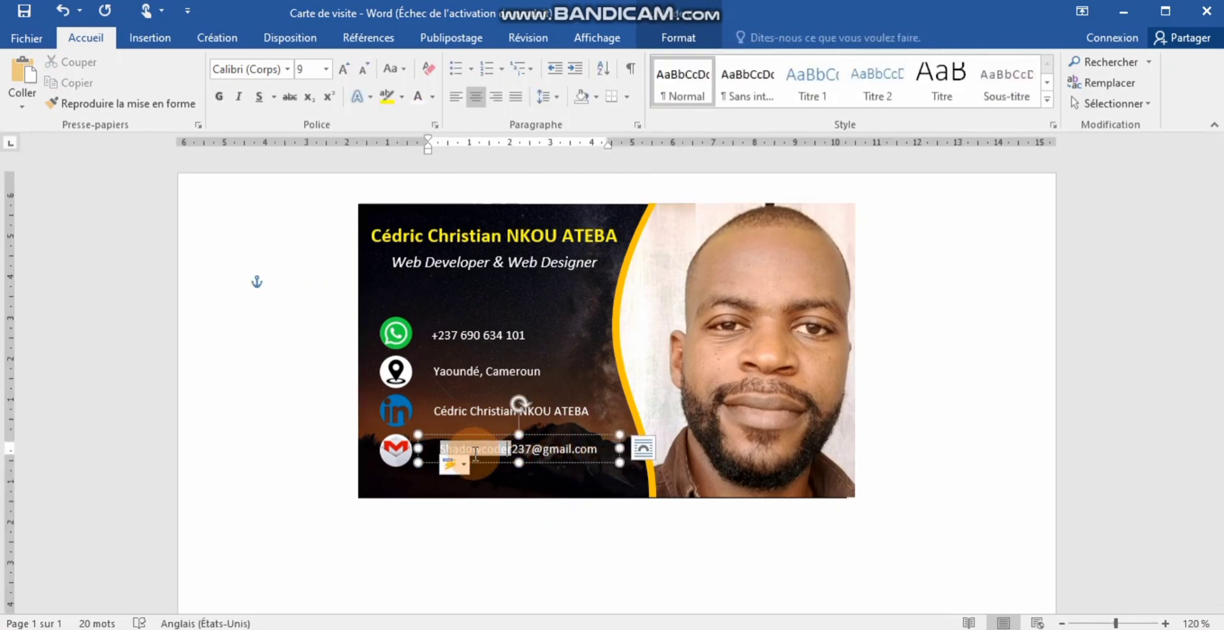
click(618, 448)
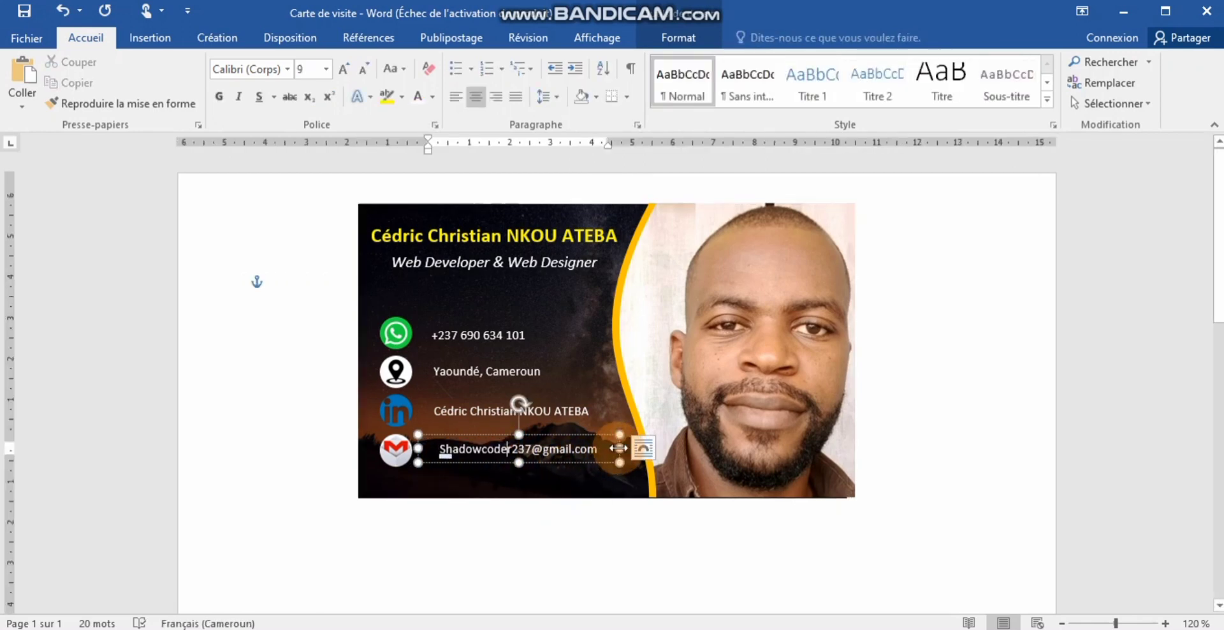
drag(618, 448, 606, 449)
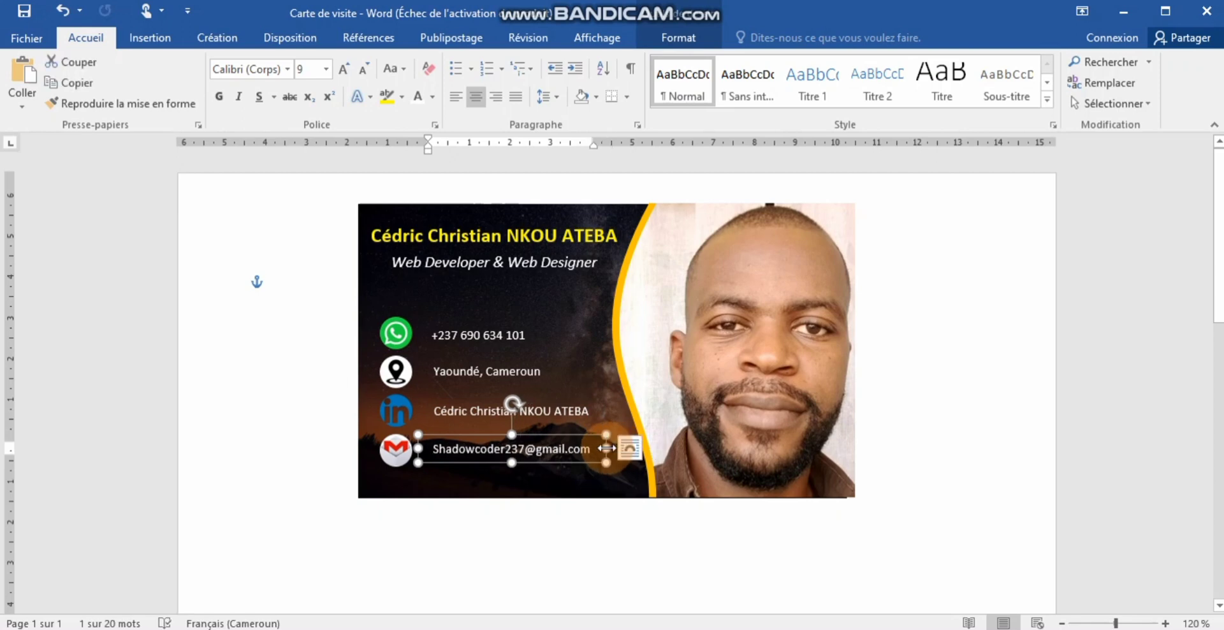
click(750, 580)
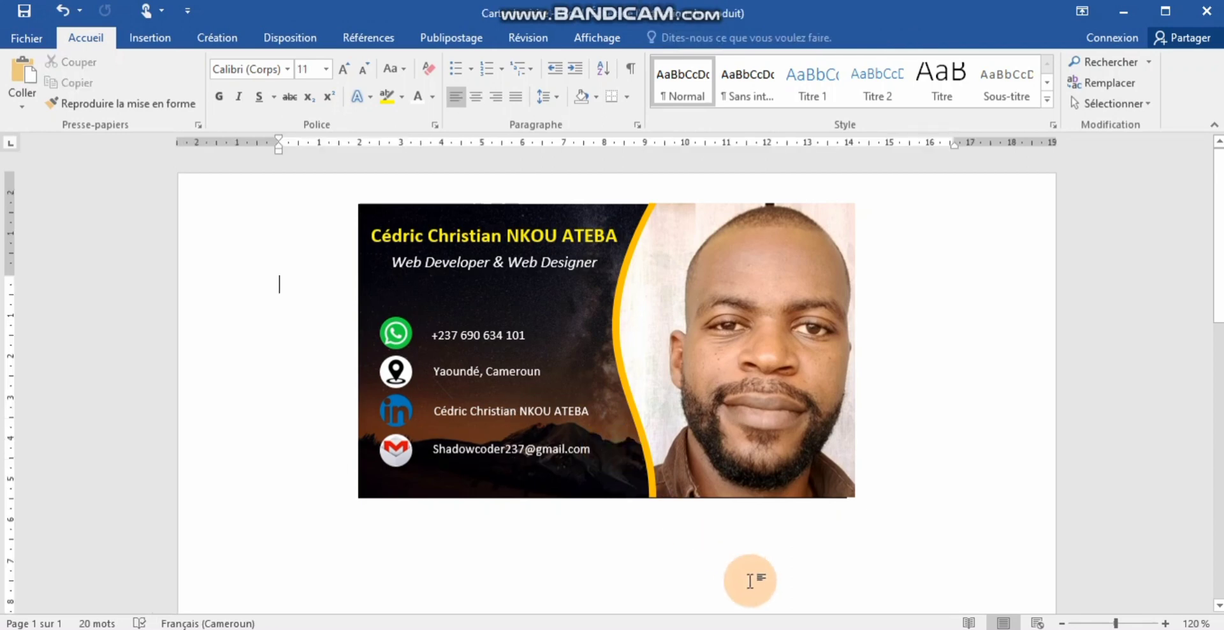